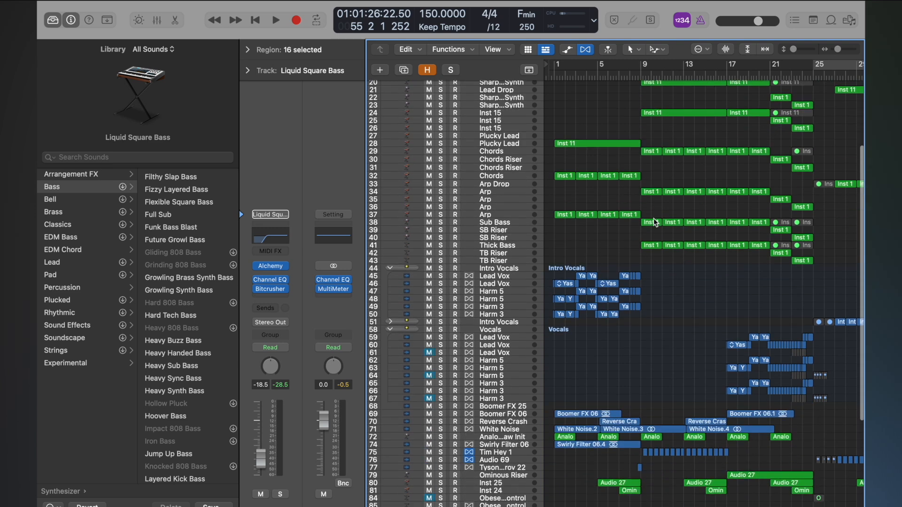
Play the full arrangement from bar 9 to about bar 13, and stop playback
scroll(655, 221, up, 5)
click(647, 76)
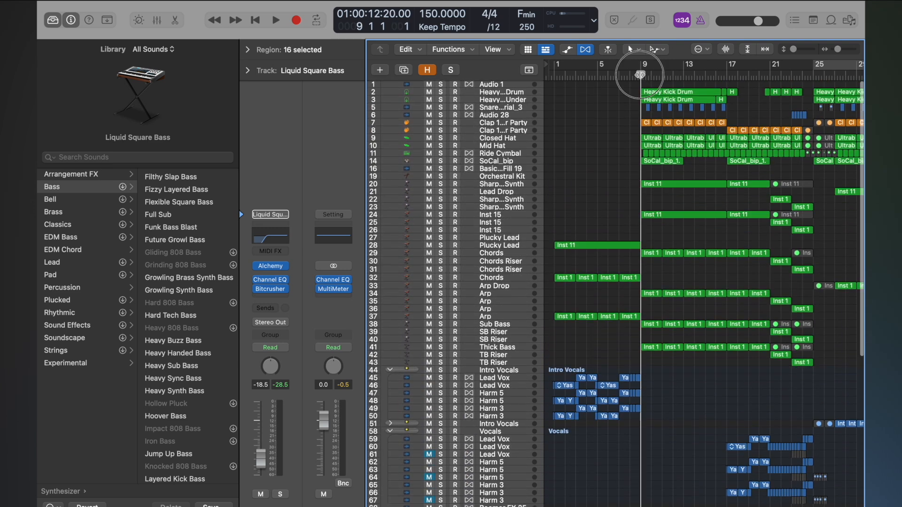
key(space)
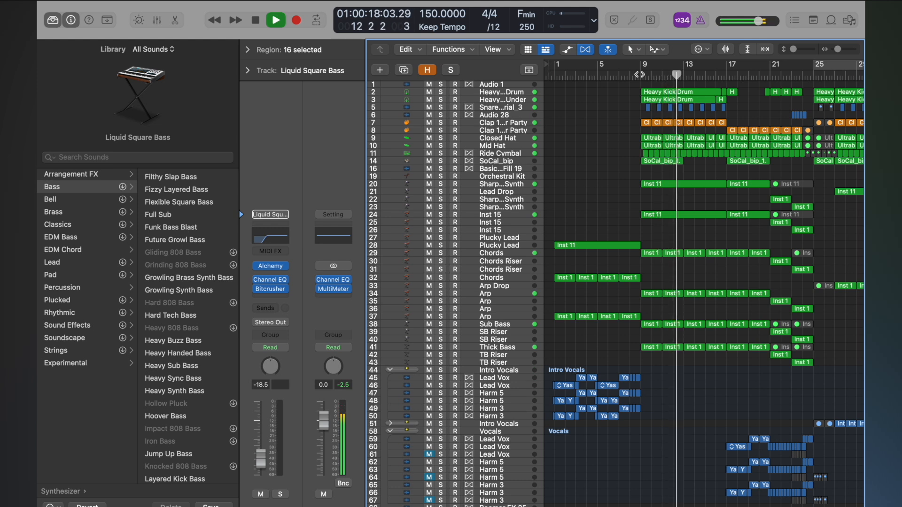
key(space)
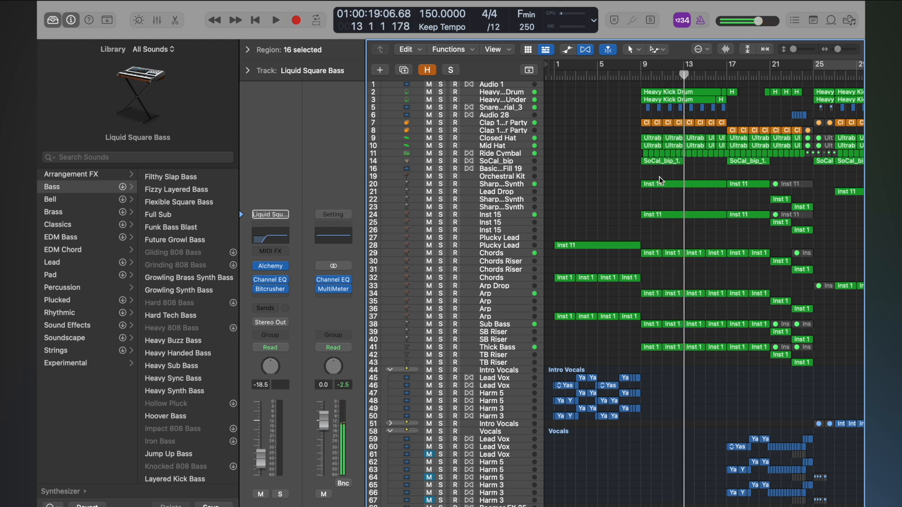
Solo only the Chords track (29) and start playback from bar 9
scroll(626, 162, down, 10)
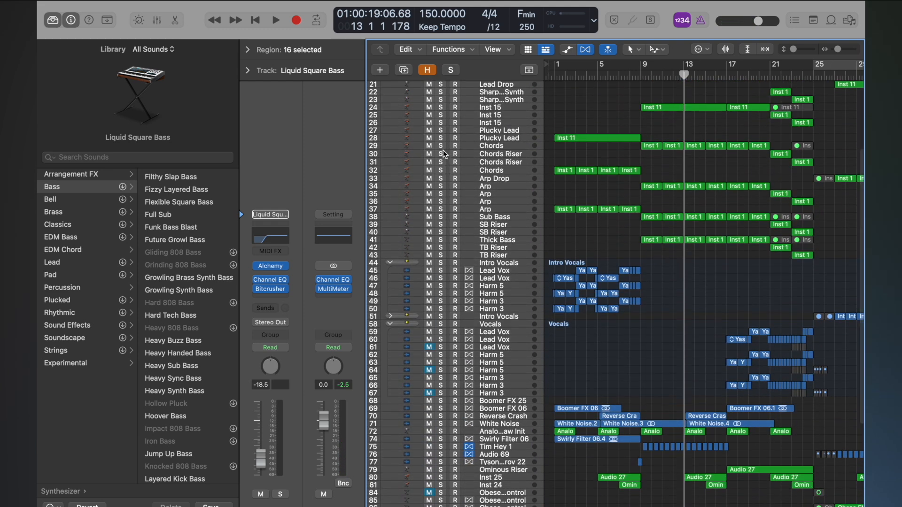
click(442, 144)
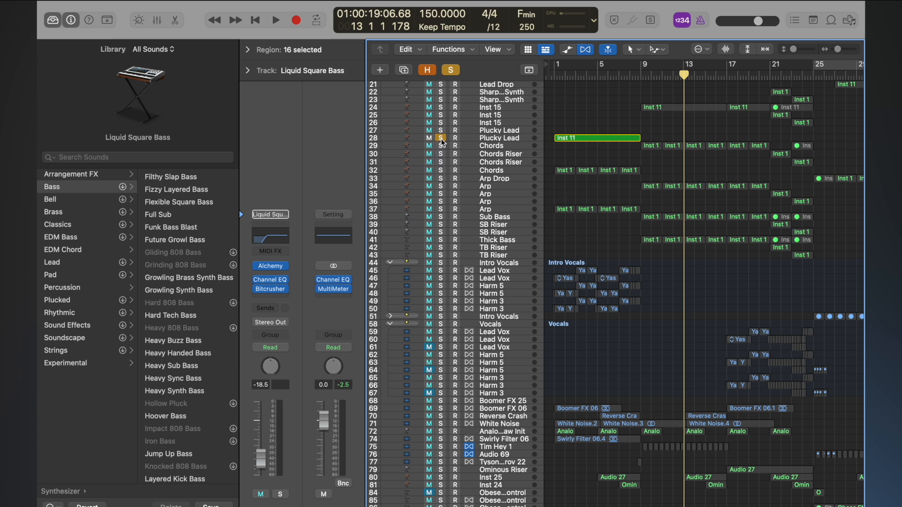
click(442, 144)
click(442, 146)
click(639, 75)
key(space)
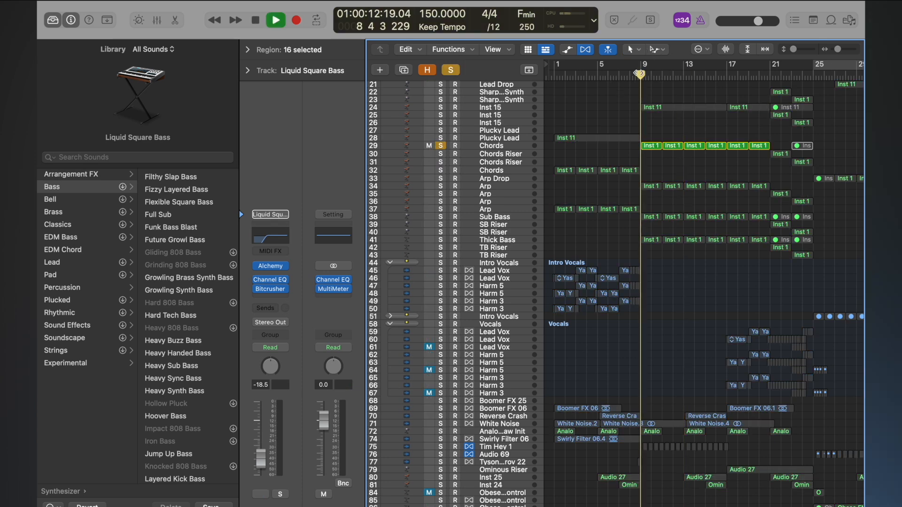
During playback, also solo the Arp (34), Sub Bass (38) and Thick Bass (41) tracks
click(440, 186)
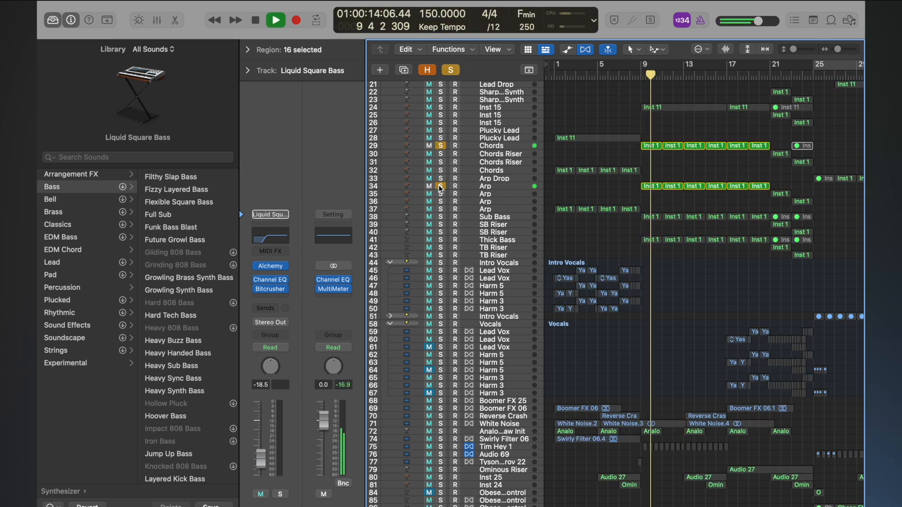
click(441, 217)
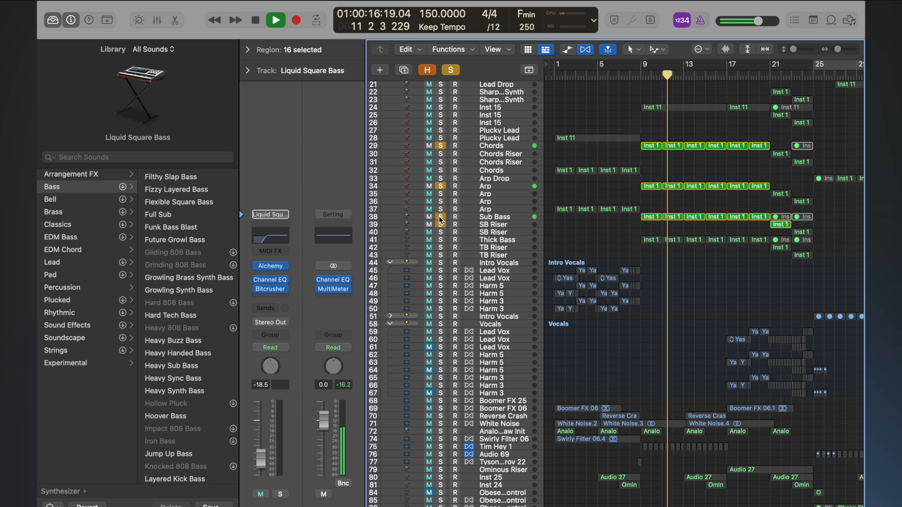
click(441, 241)
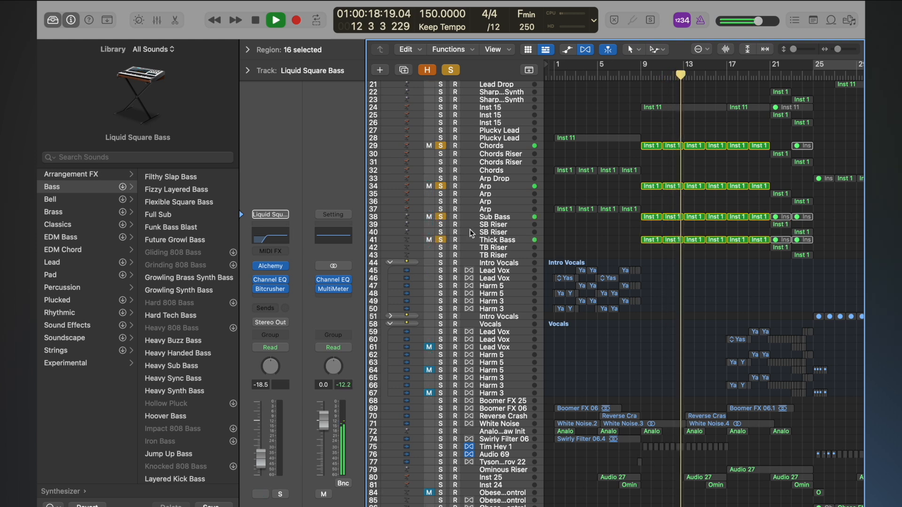
Add the Inst 15 (24) and Sharp…Synth (20) tracks to the solo, replaying from bar 9, and stop playback
scroll(558, 203, up, 1)
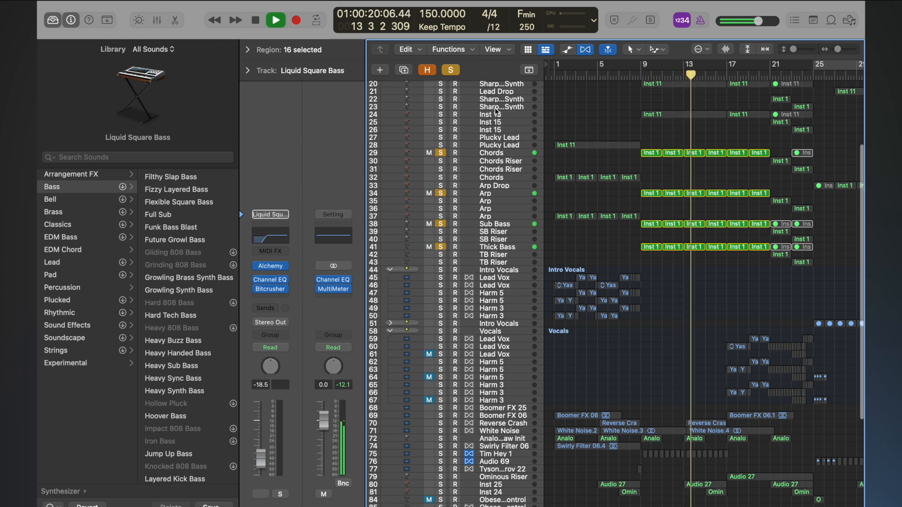
click(440, 115)
click(638, 77)
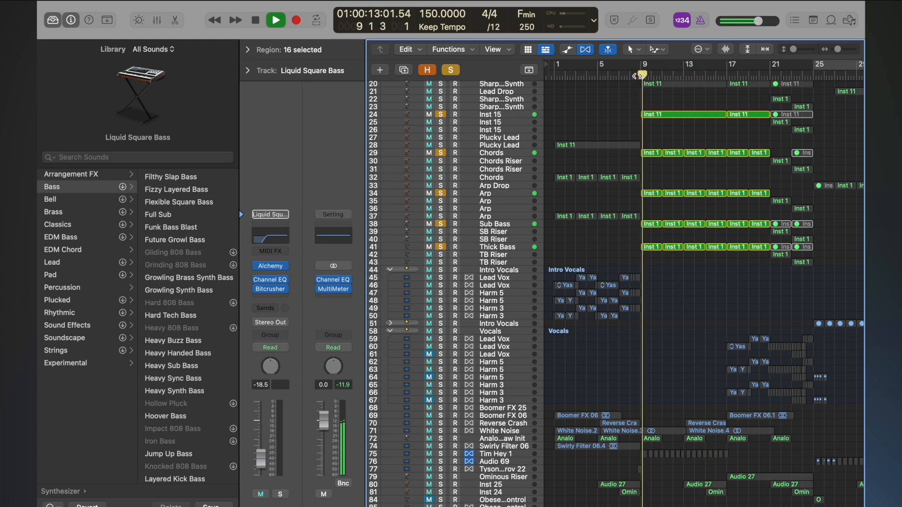
scroll(641, 131, up, 3)
click(440, 134)
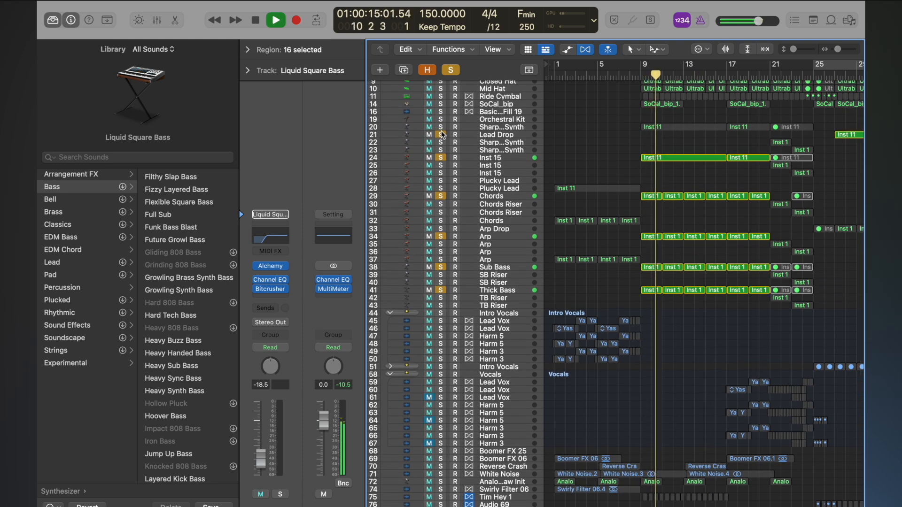
click(441, 127)
click(441, 134)
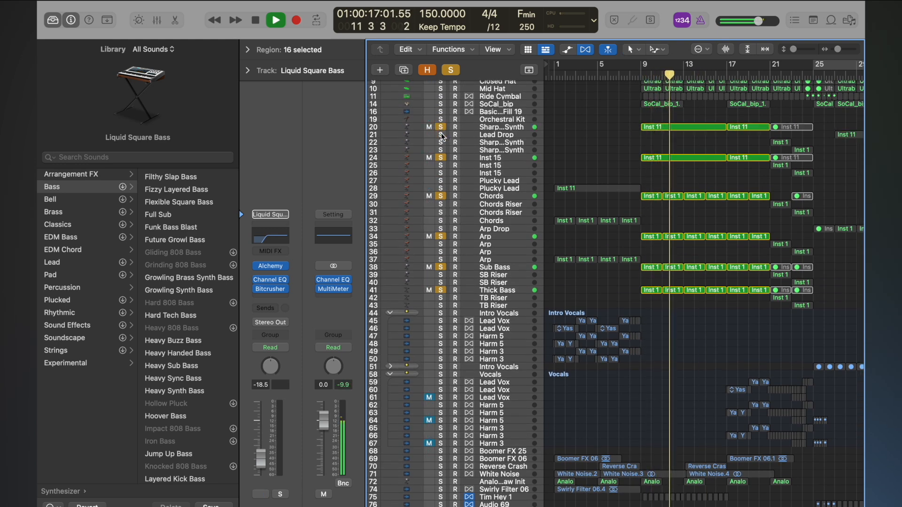
key(space)
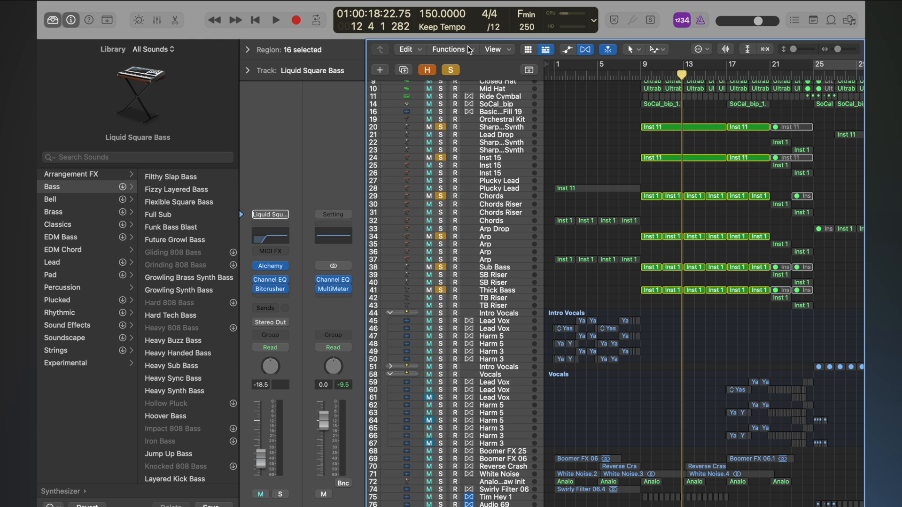
Clear all solos, play the full mix briefly from bar 9, and return the stopped playhead there
click(451, 70)
double_click(646, 76)
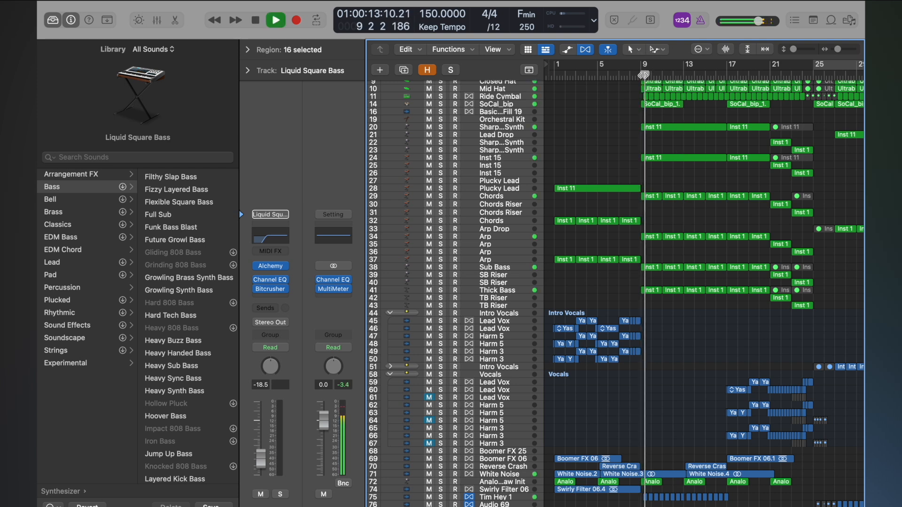
key(space)
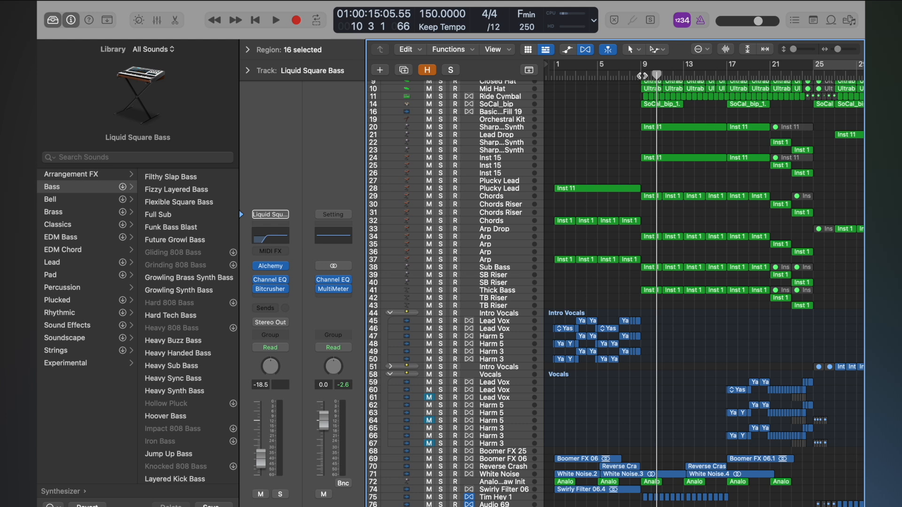
click(642, 76)
Create one software instrument track below Audio 56 with the mono Sampler (Multi-Sample) as its instrument
scroll(623, 193, down, 10)
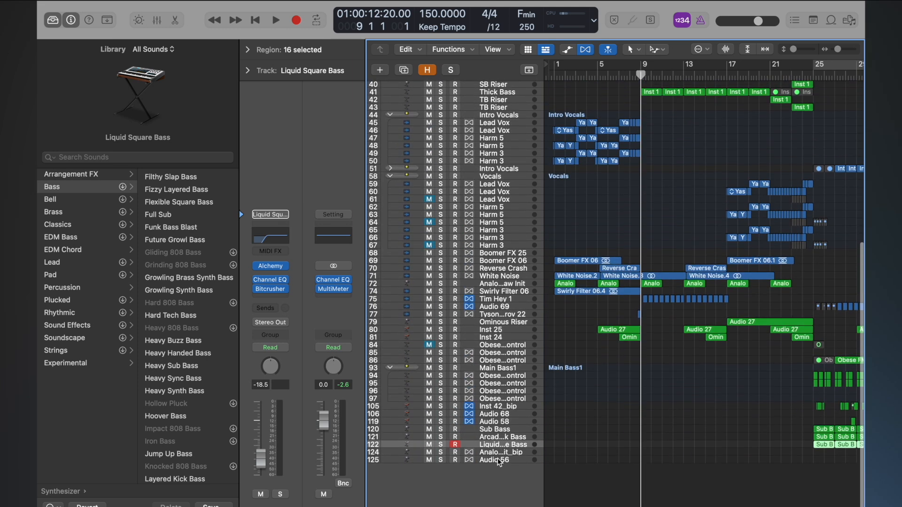
click(499, 460)
scroll(503, 335, right, 10)
click(380, 70)
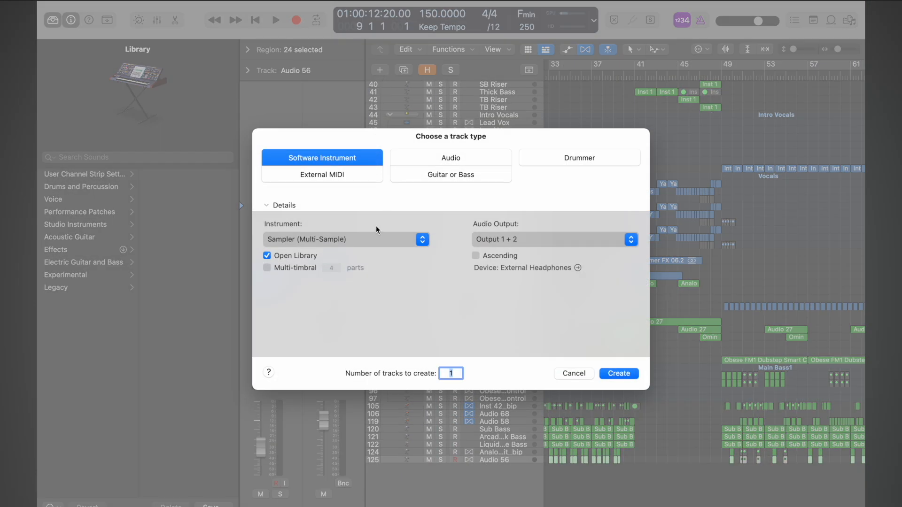
click(343, 239)
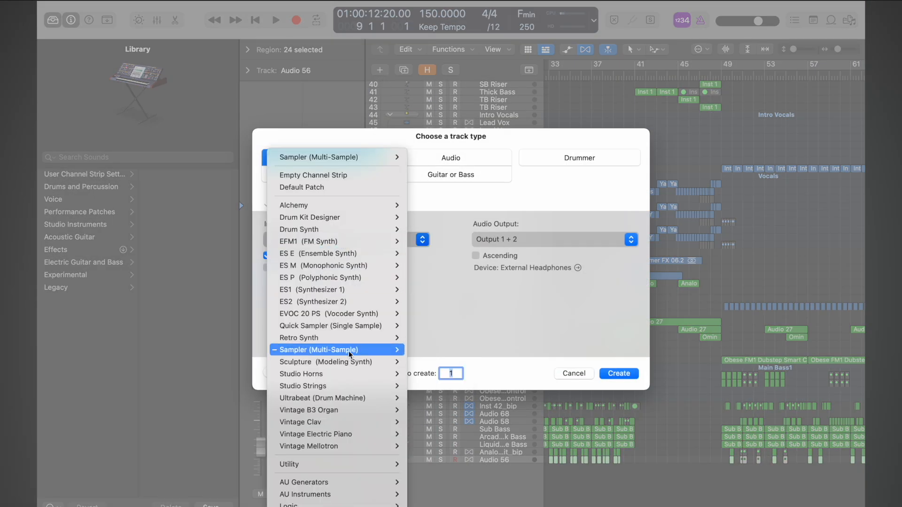
mouse_move(350, 352)
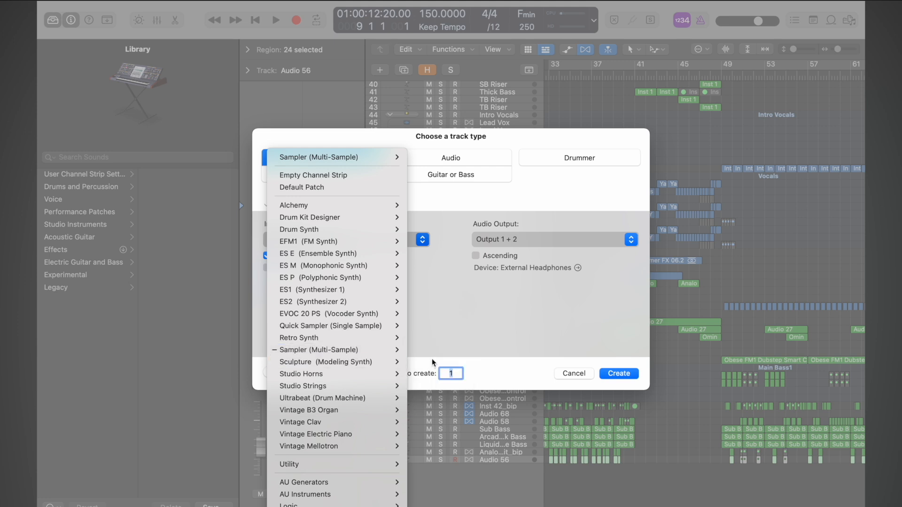
mouse_move(363, 325)
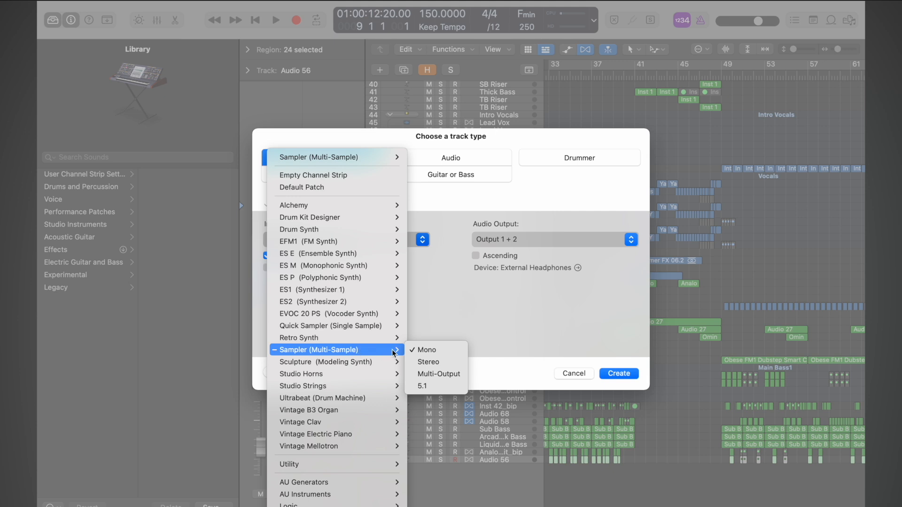
click(425, 353)
click(618, 373)
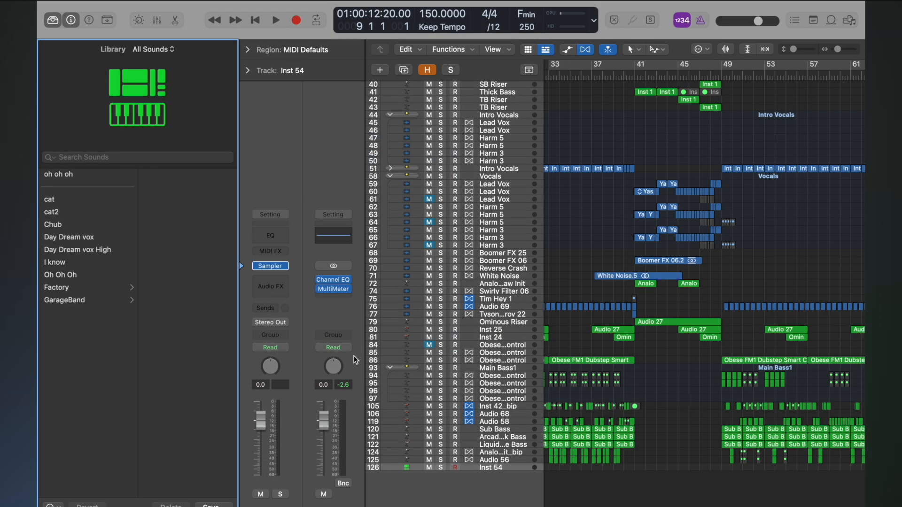
Open the new track's Sampler, show its mapping area, and move the plug-in window to uncover the arrangement
click(277, 266)
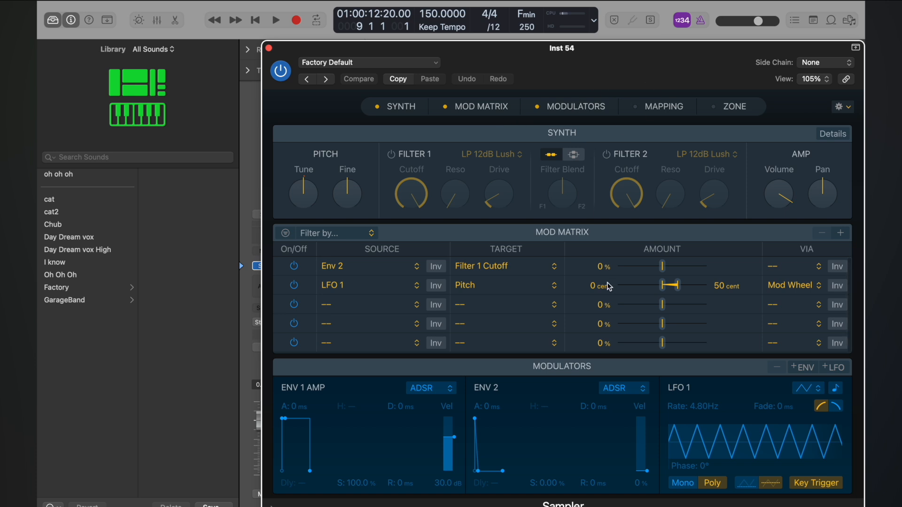
click(666, 114)
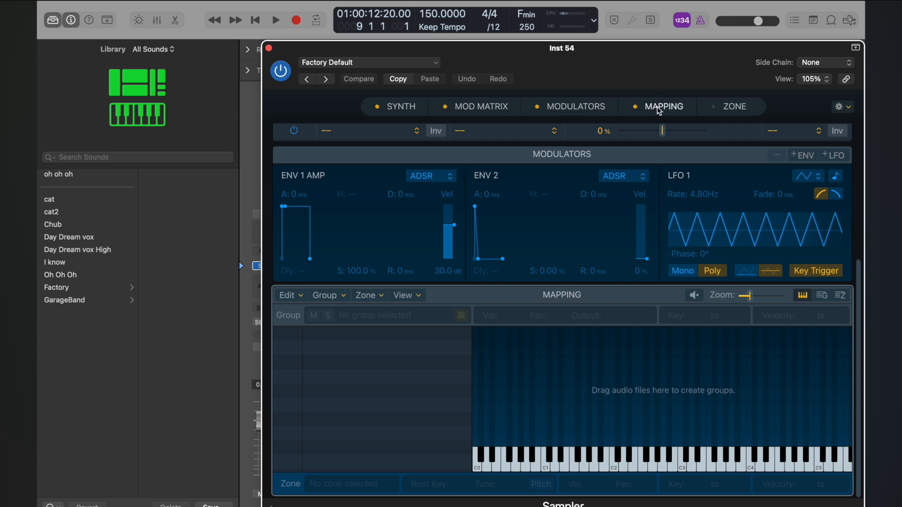
drag(650, 63, 484, 238)
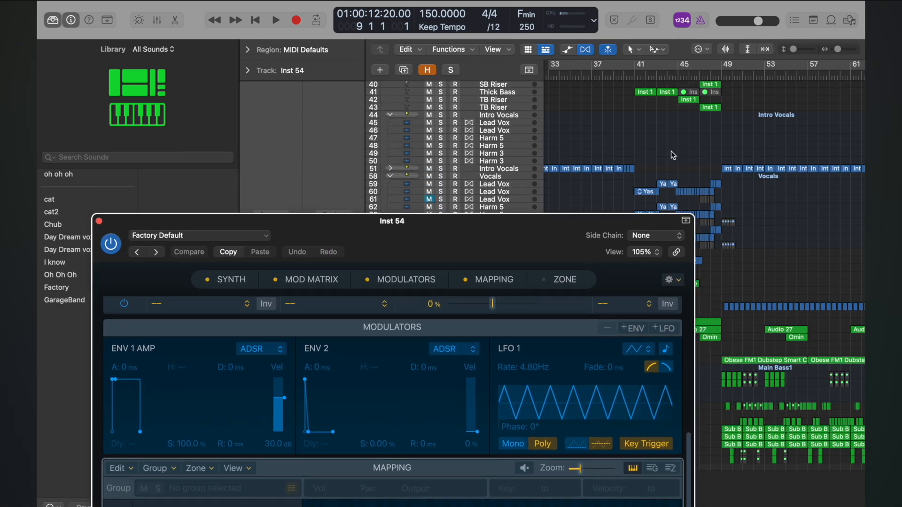
scroll(671, 151, left, 10)
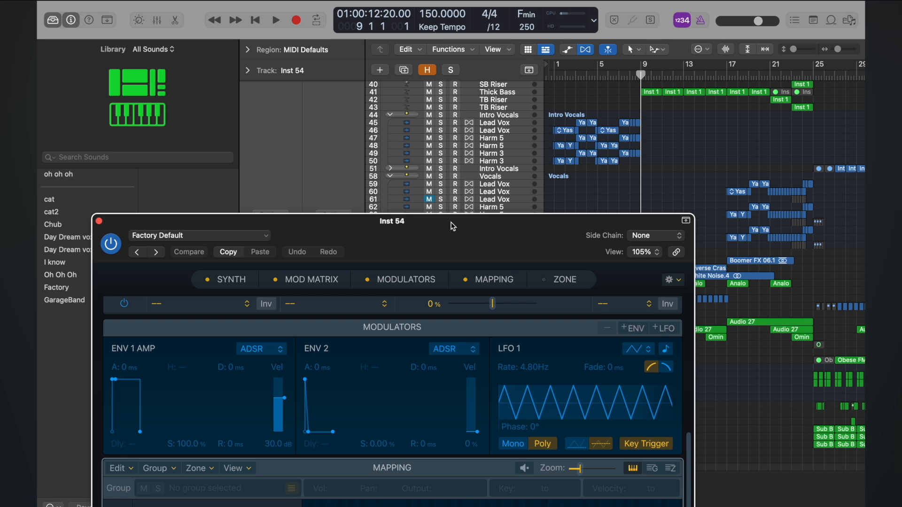
drag(451, 249, 430, 232)
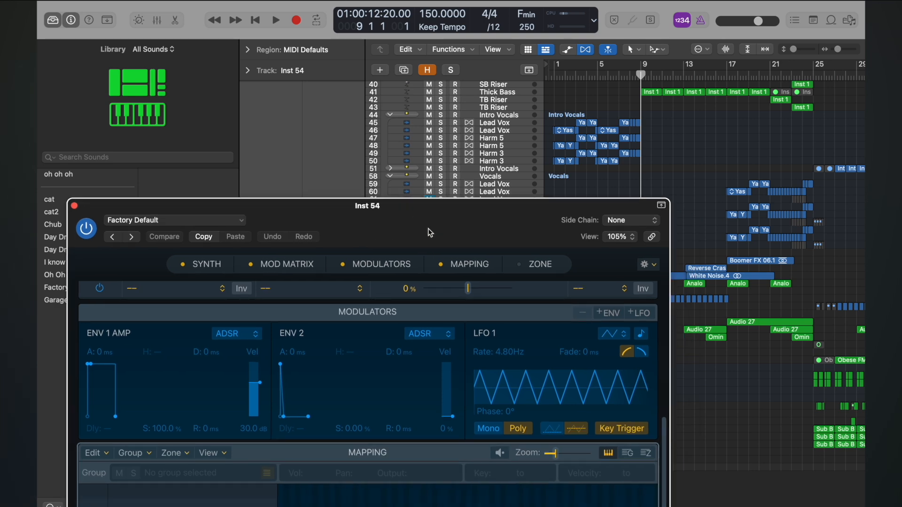
Enlarge the arrangement around the Intro Vocals and select the long lead vocal region at bar 1 on Lead Vox track 46
key(super+Down)
key(super+Down)
key(super+Down)
key(super+Right)
key(super+Right)
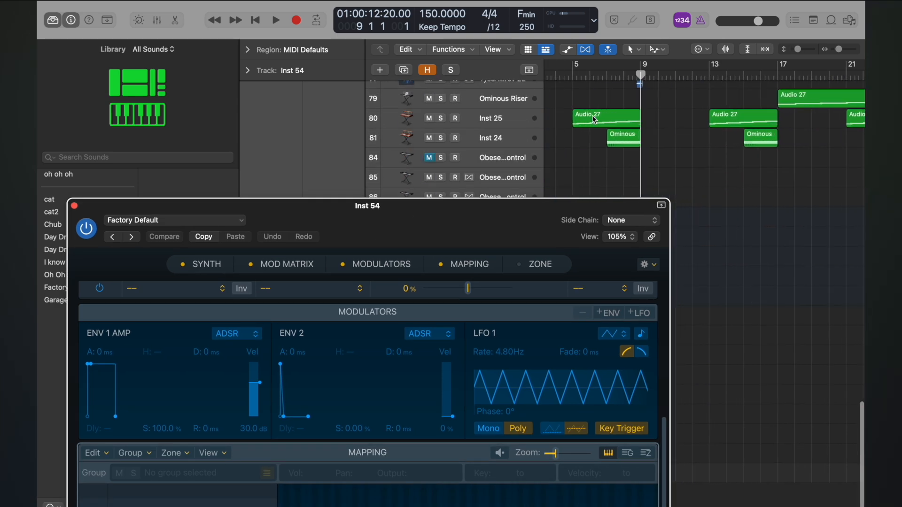
scroll(595, 119, up, 15)
scroll(595, 119, left, 5)
drag(540, 205, 390, 67)
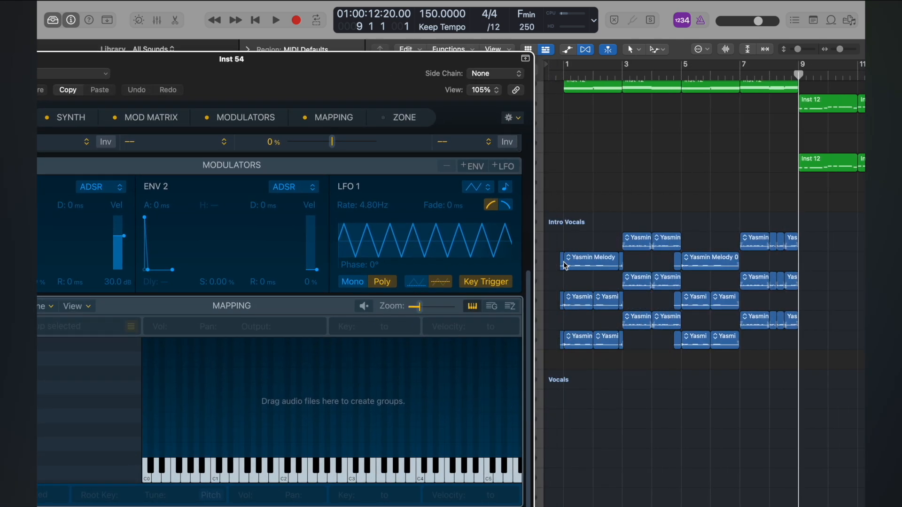
key(super+Right)
key(super+Right)
scroll(565, 264, left, 4)
click(609, 259)
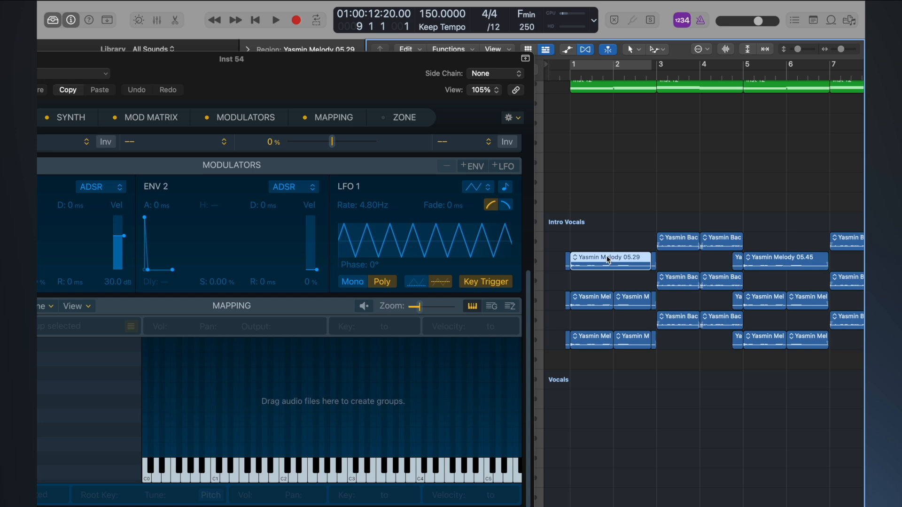
Move the Sampler window clear of the track headers, solo Lead Vox track 46, and audition it from bars 1 and 5
drag(400, 60, 492, 331)
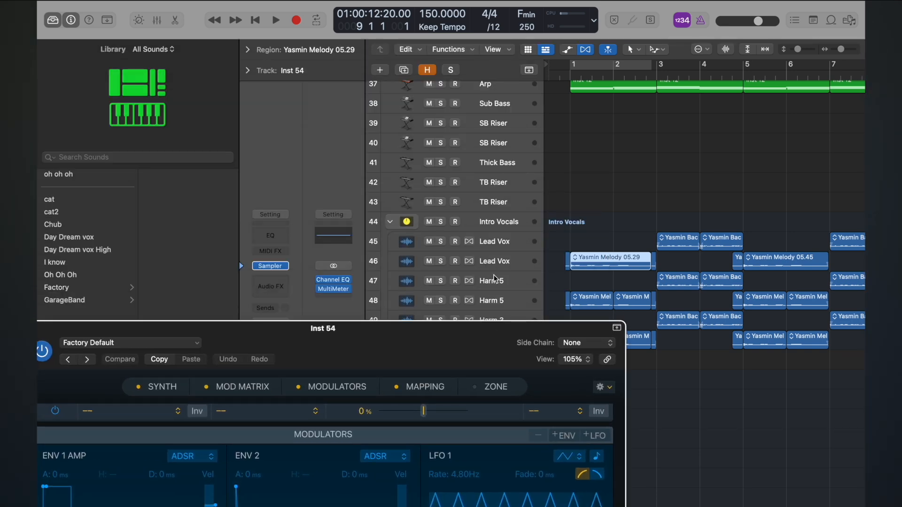
click(499, 260)
key(s)
click(567, 76)
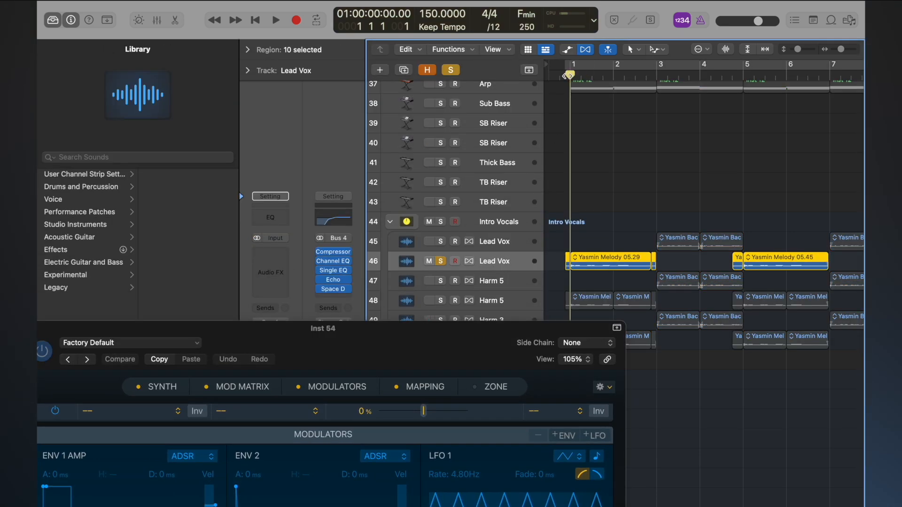
key(space)
scroll(567, 76, right, 5)
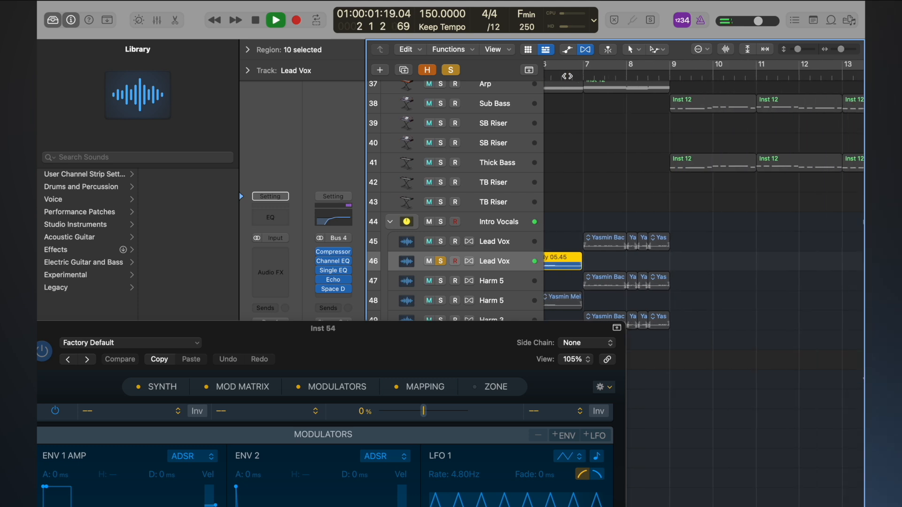
scroll(568, 76, left, 2)
click(568, 74)
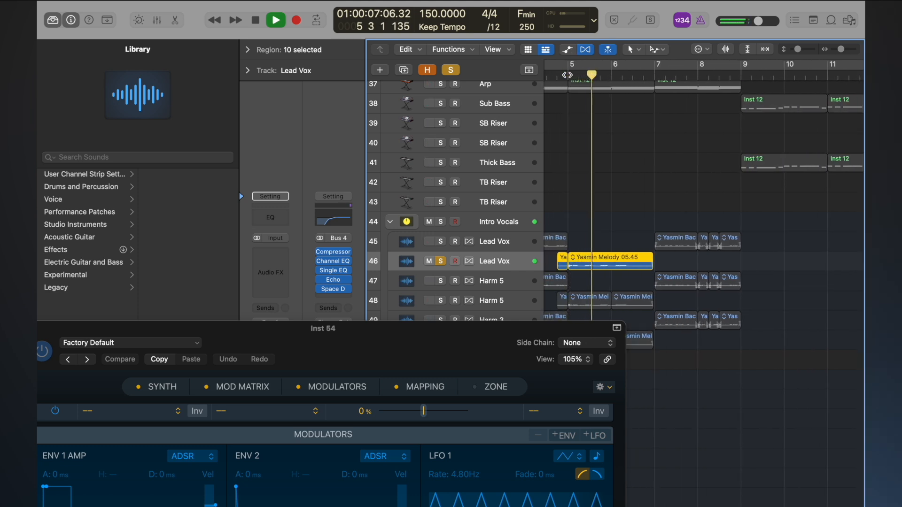
key(space)
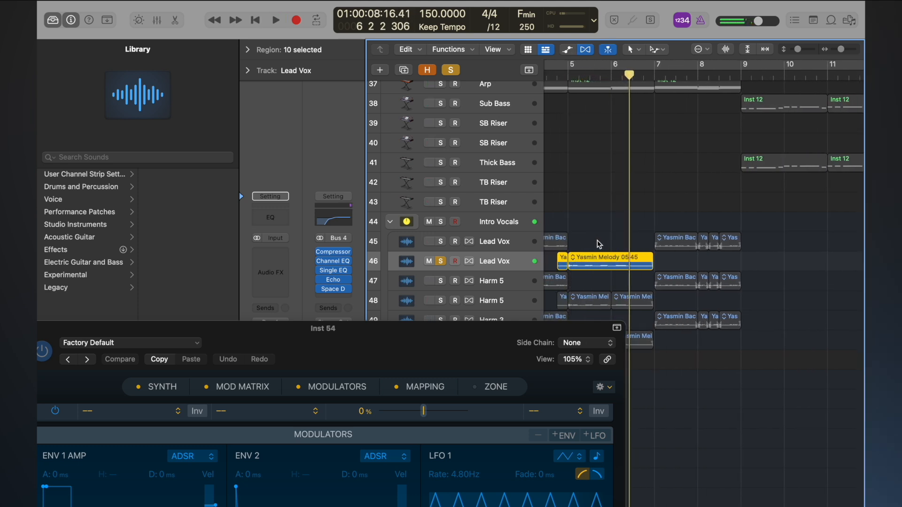
Load the lead vocal melody region at bar 5 of Lead Vox track 46 into the Sampler and move the plug-in window up
click(593, 261)
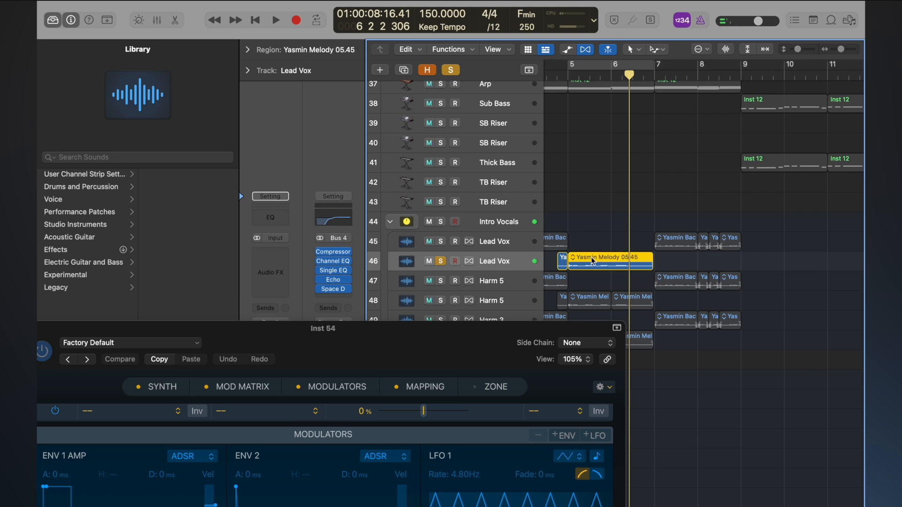
drag(593, 261, 406, 388)
drag(405, 347, 529, 88)
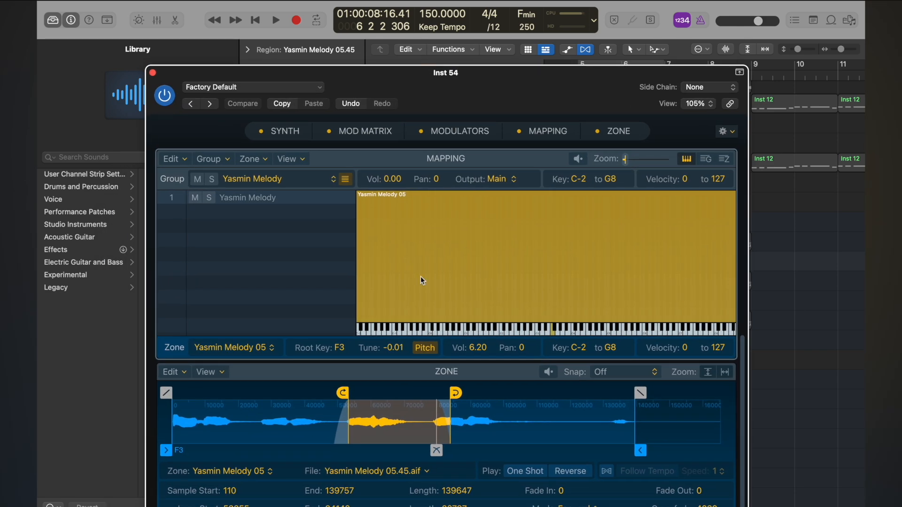
Close the Sampler, select the Inst 54 track at the end of the track list, show Musical Typing, and reopen its Sampler
key(super+k)
click(367, 131)
click(153, 73)
scroll(470, 329, down, 15)
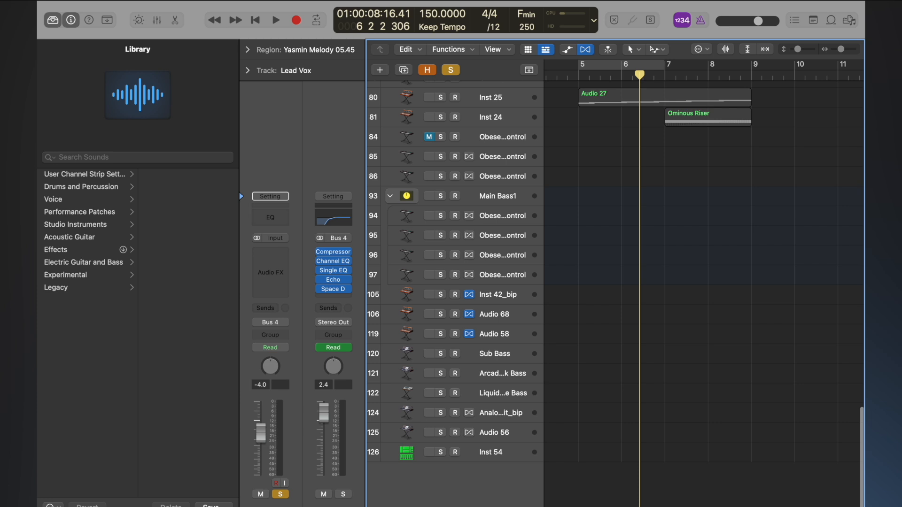
click(498, 456)
key(super+k)
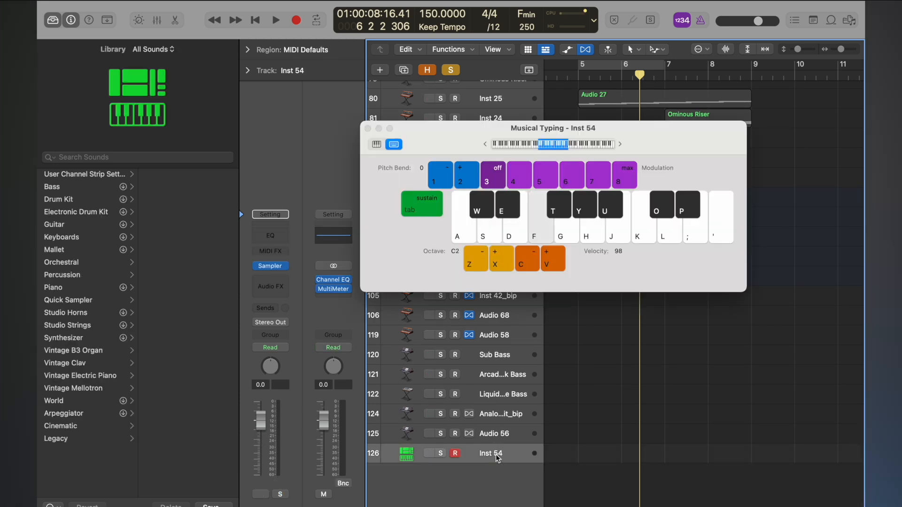
click(270, 266)
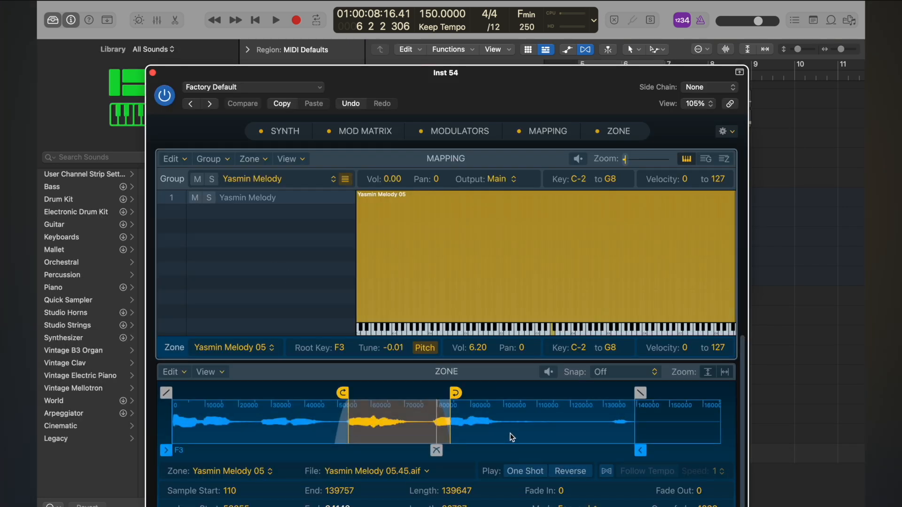
Reposition the Sampler window, raise Musical Typing to octave C3, and audition the sample on F
drag(431, 78, 428, 164)
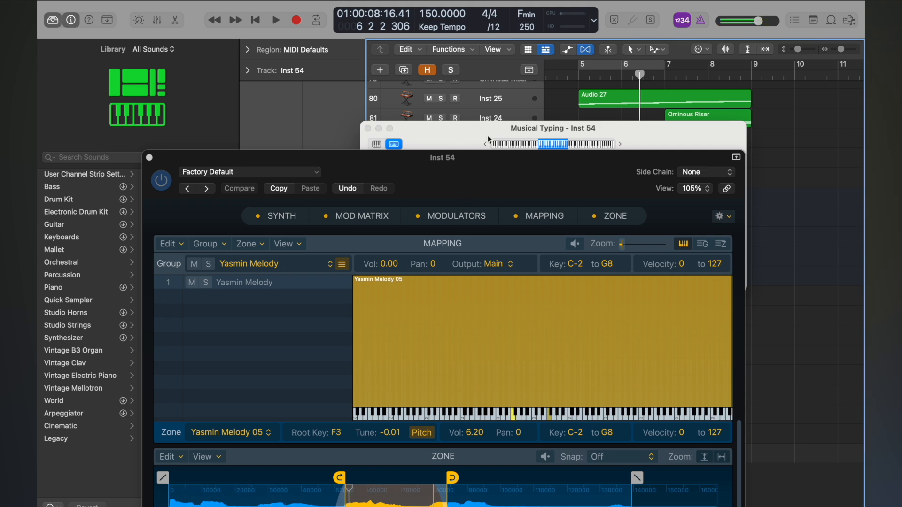
drag(483, 173, 501, 61)
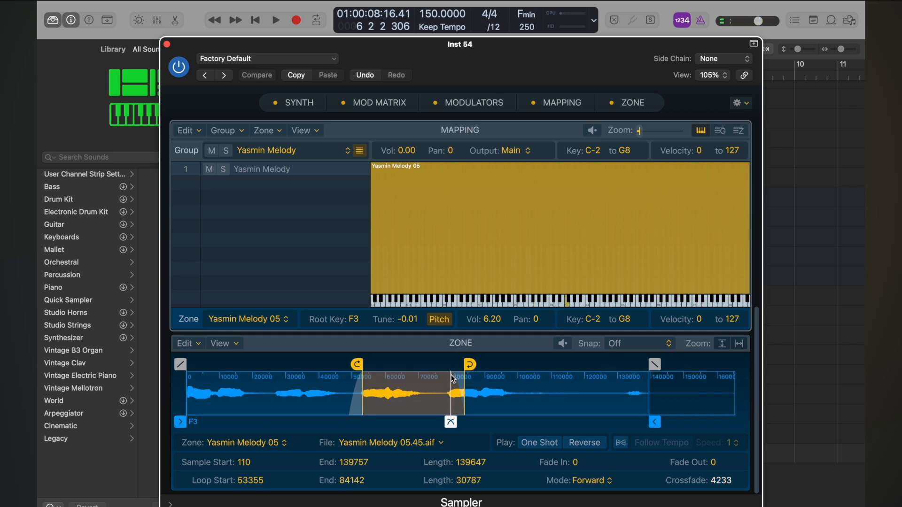
drag(587, 55, 413, 46)
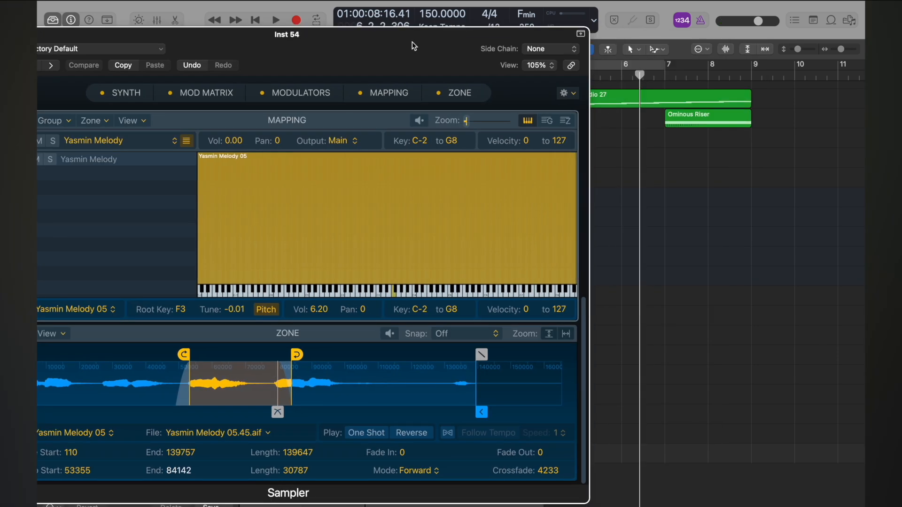
key(super+k)
key(f)
key(x)
key(f)
key(f)
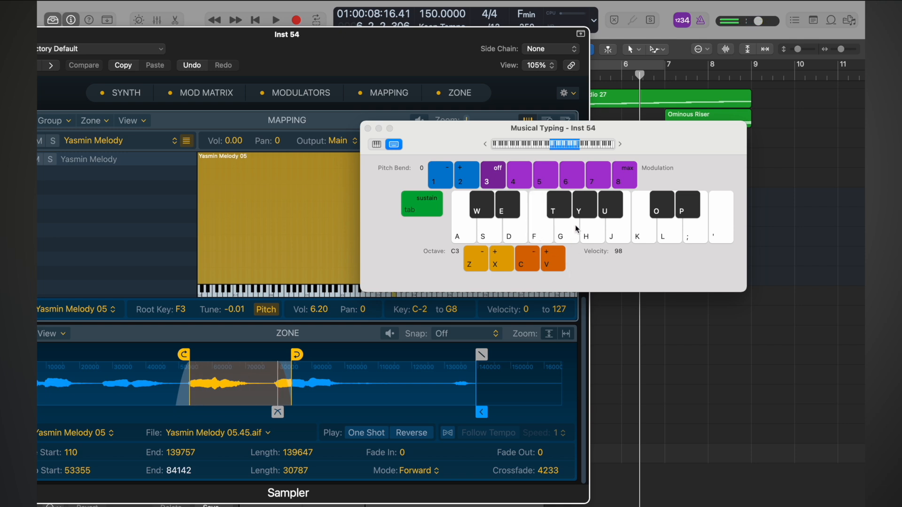
Move the windows apart and set the sample's loop start to about 9262 and loop end to about 17316
drag(411, 136, 557, 101)
drag(381, 44, 578, 32)
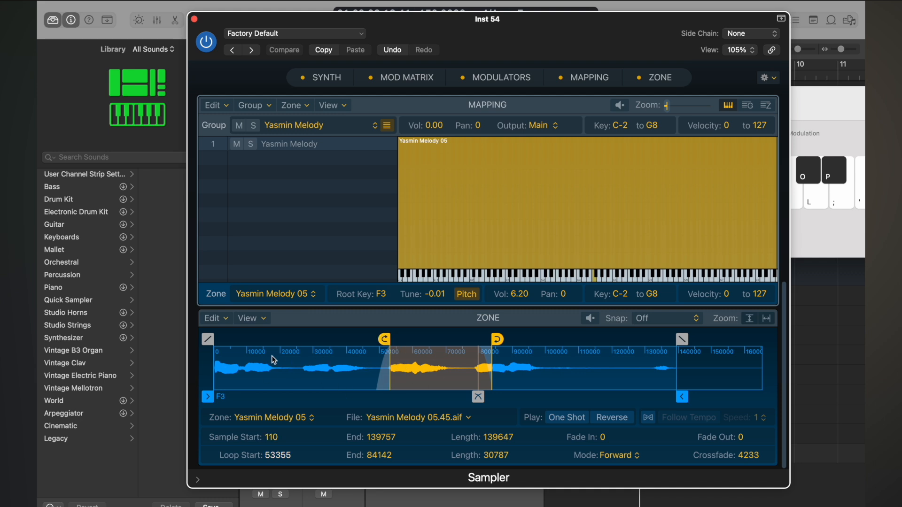
drag(388, 350, 239, 352)
drag(497, 347, 278, 349)
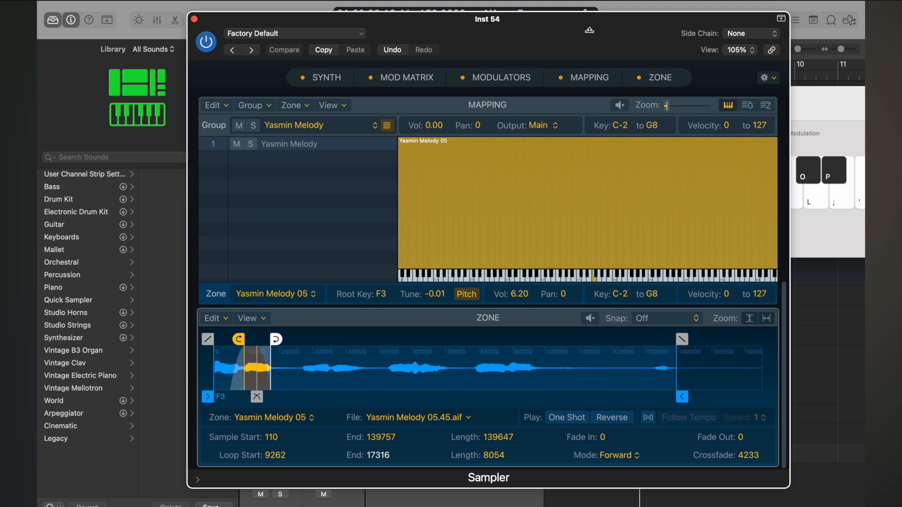
Move the Sampler aside to lower the Inst 54 channel fader to about -4.1 dB, and bring the plug-in window back
drag(589, 31, 823, 169)
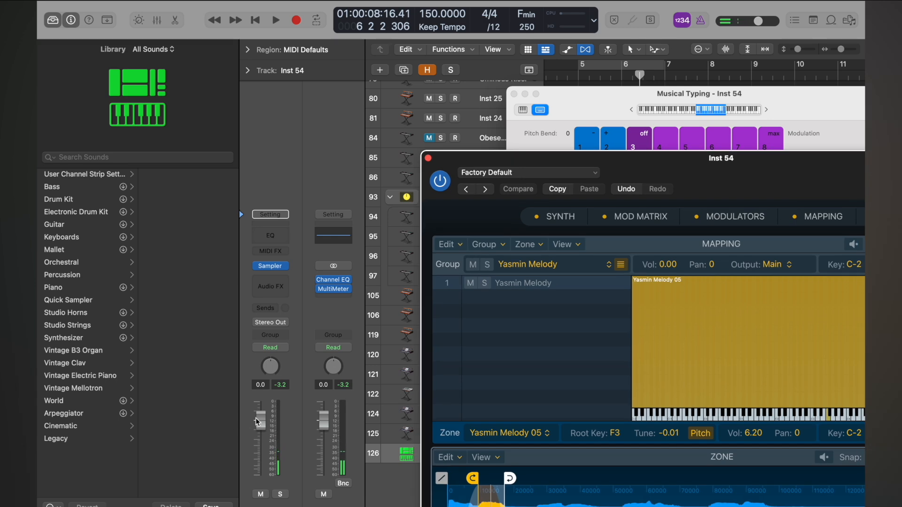
drag(258, 422, 258, 437)
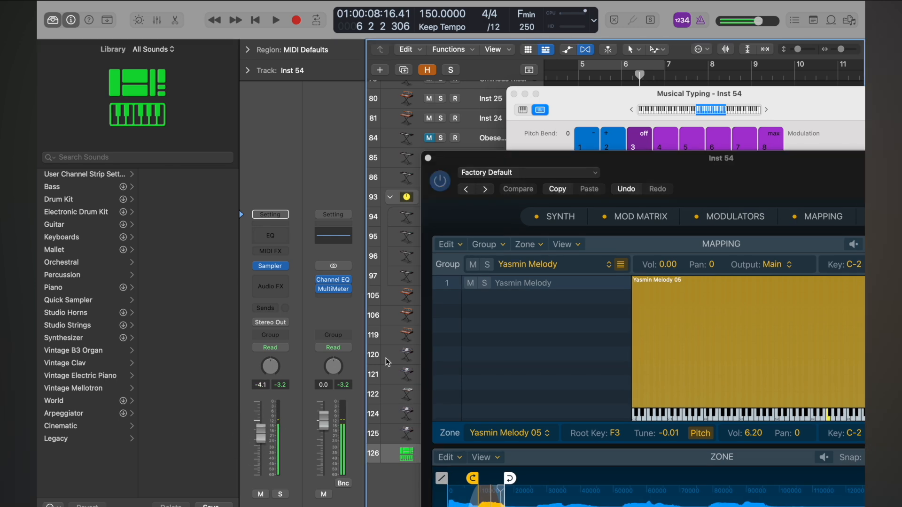
drag(651, 158, 378, 37)
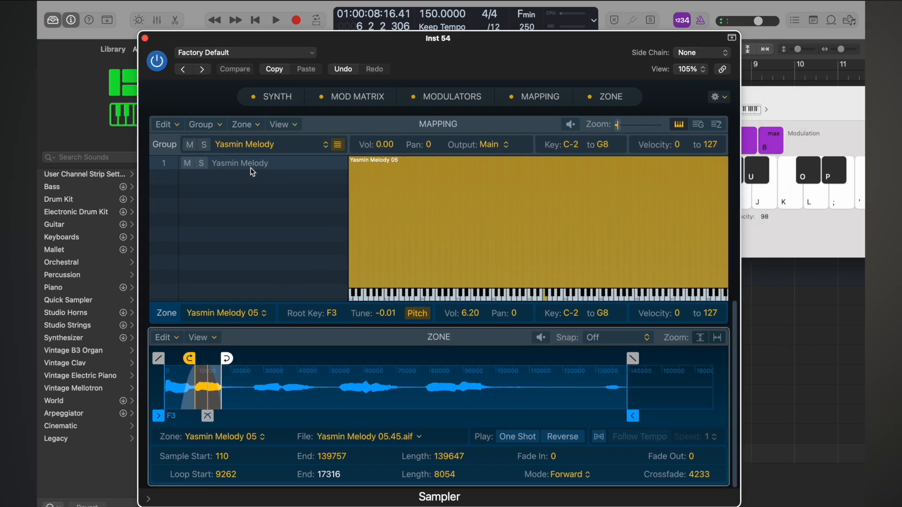
Turn on Filter 1 with its cutoff at 48.2%, and set the Env 2 modulation of Filter 1 Cutoff to +39.5%
click(278, 98)
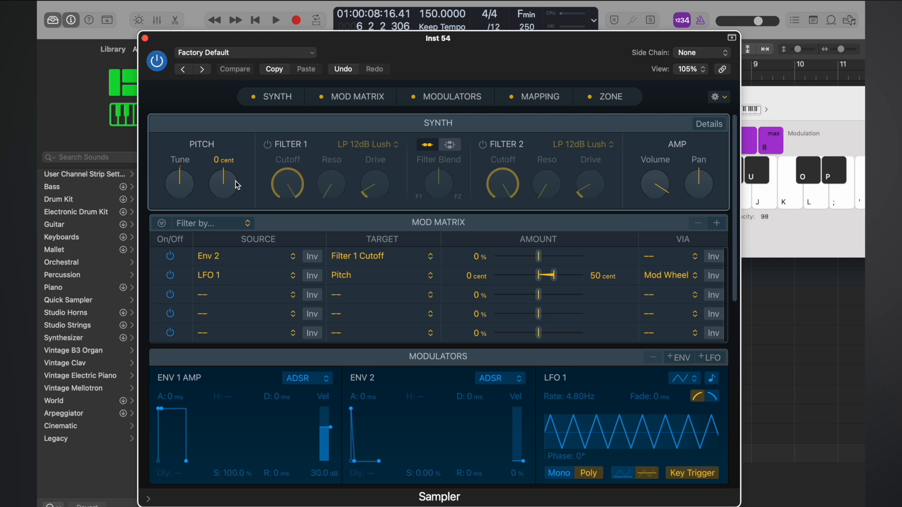
drag(270, 160, 287, 282)
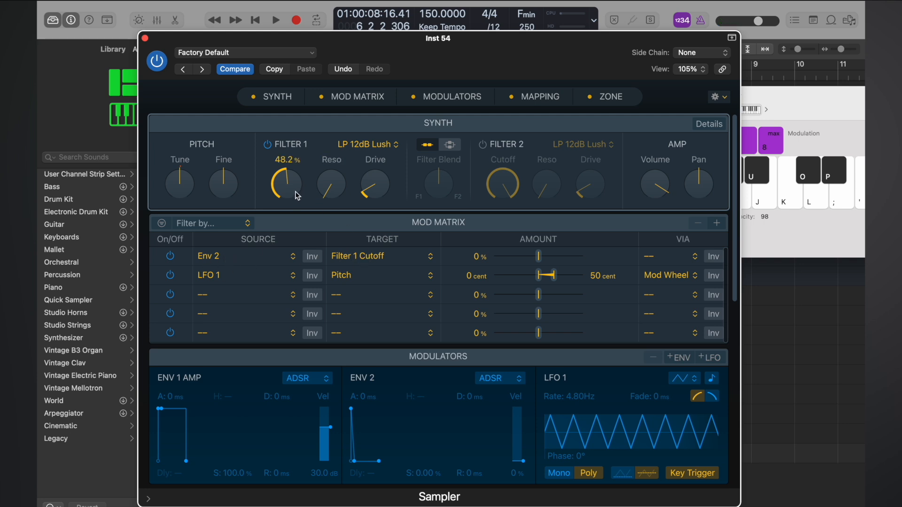
click(540, 259)
drag(541, 262, 557, 262)
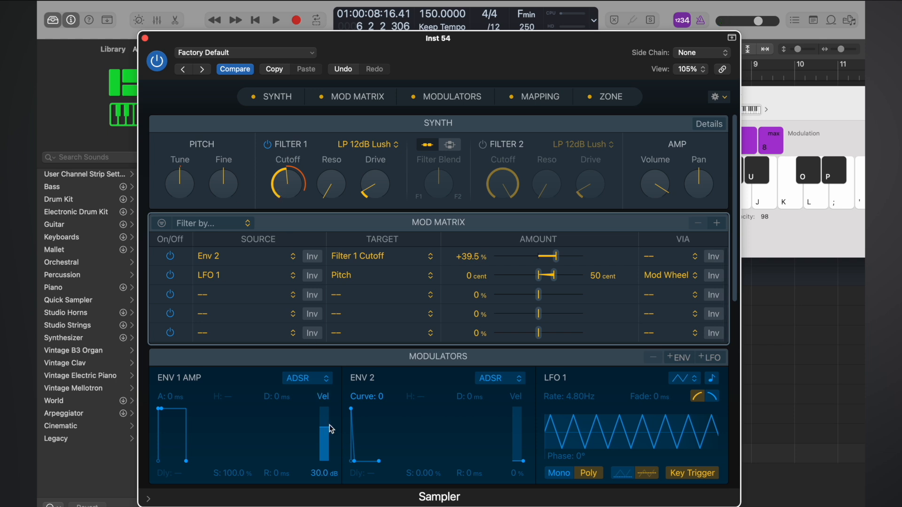
Set Env 2 to 27 ms attack, 65 ms decay and 100% sustain, and Filter 1 to a lower cutoff, 29.7% resonance and more drive
drag(351, 409, 372, 413)
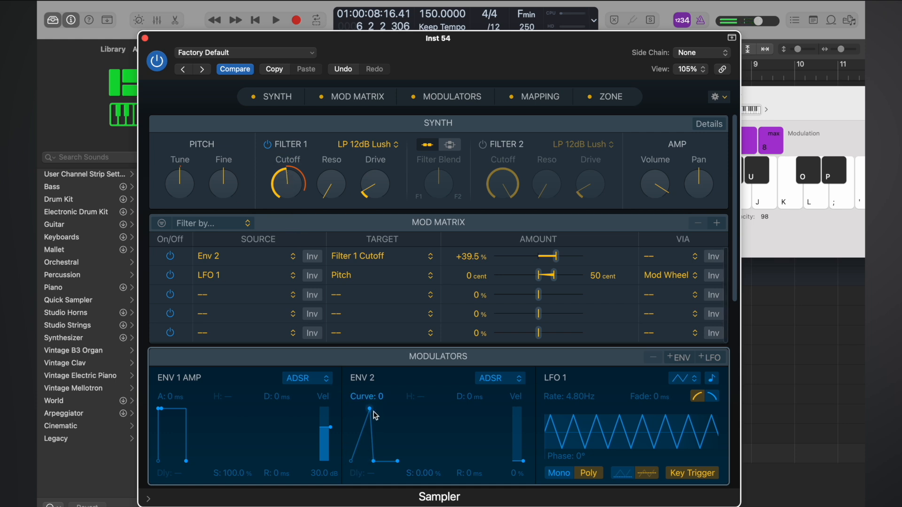
drag(374, 463, 360, 413)
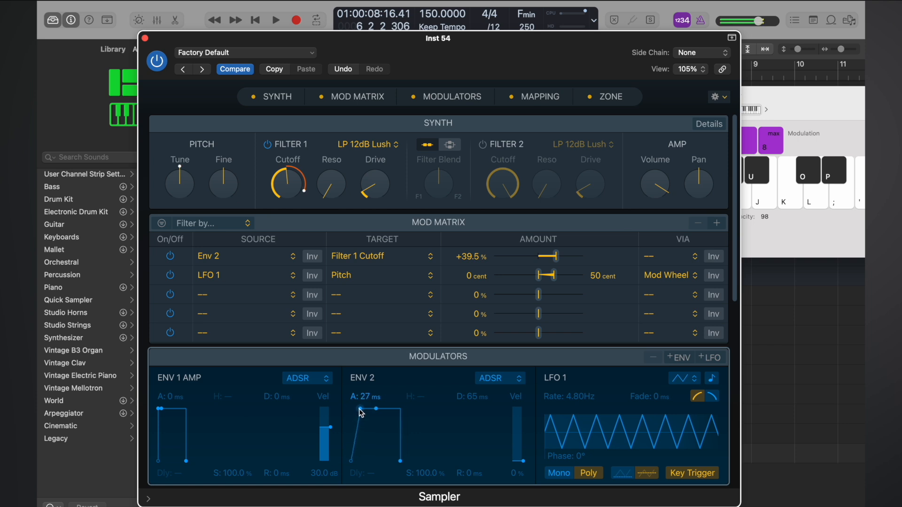
mouse_move(303, 197)
drag(282, 191, 329, 174)
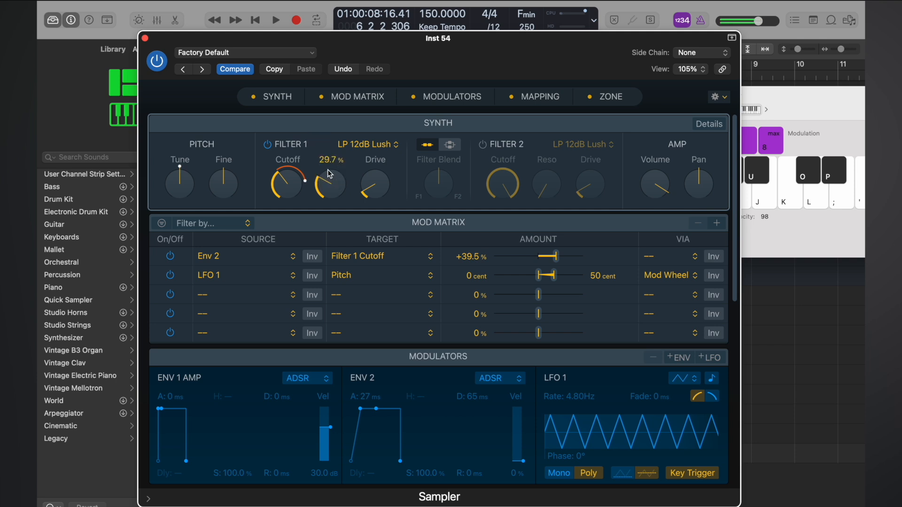
click(359, 176)
Set Env 2's release to 10000 ms and give Env 1 Amp a 24 ms attack and 80 ms release, auditioning notes meanwhile
drag(400, 461, 479, 465)
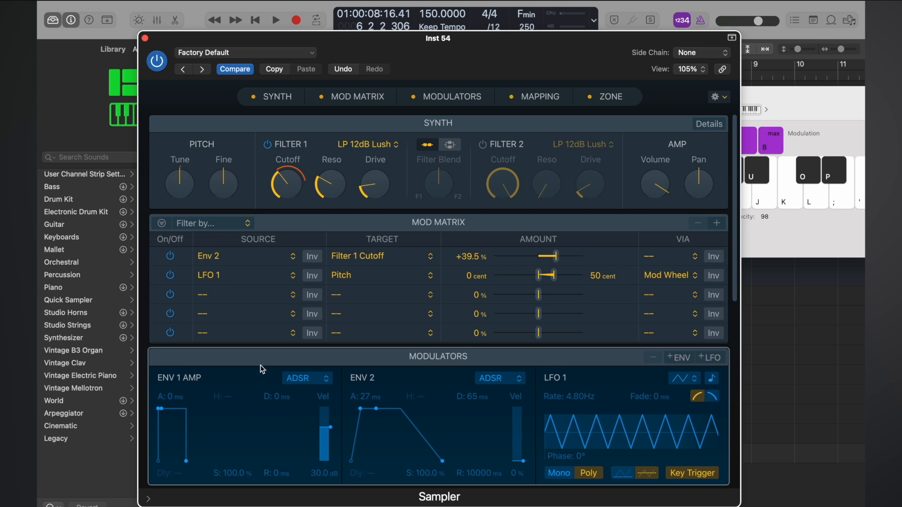
drag(187, 462, 215, 466)
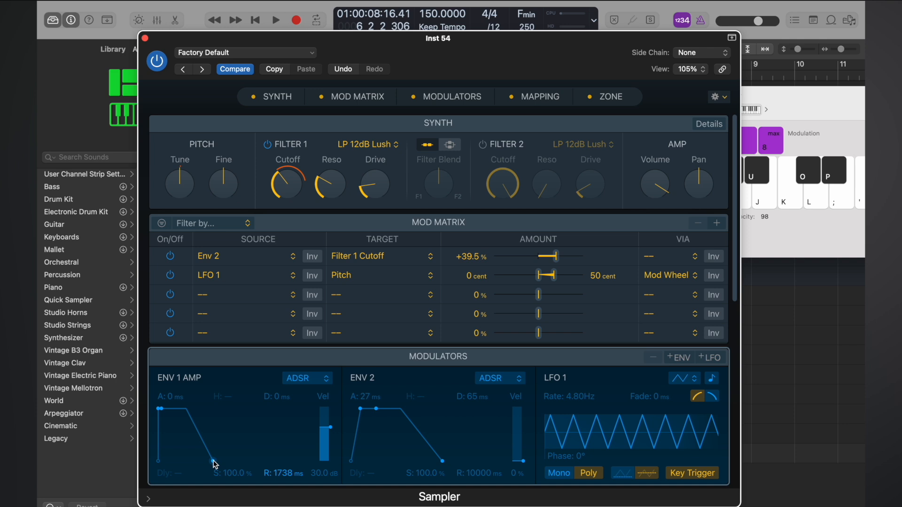
key(a)
key(super+k)
key(f)
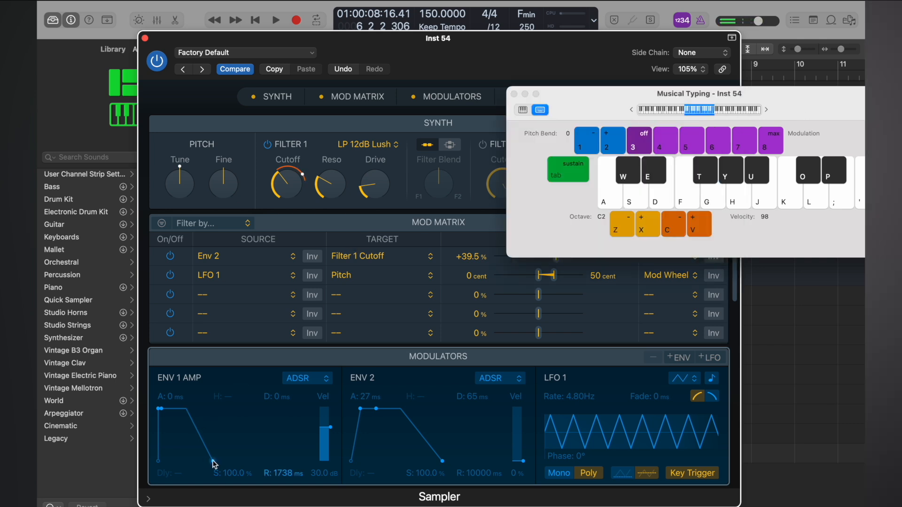
drag(212, 464, 197, 460)
key(f)
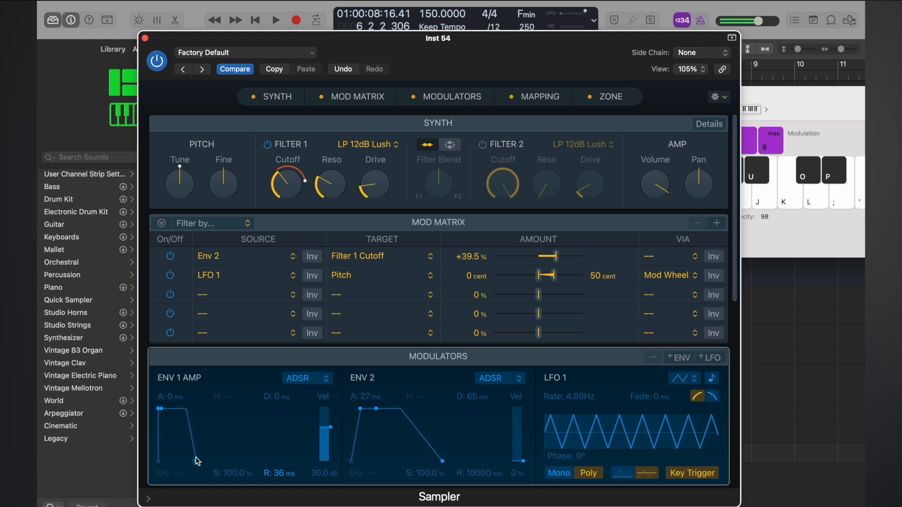
drag(195, 459, 199, 461)
drag(160, 410, 168, 412)
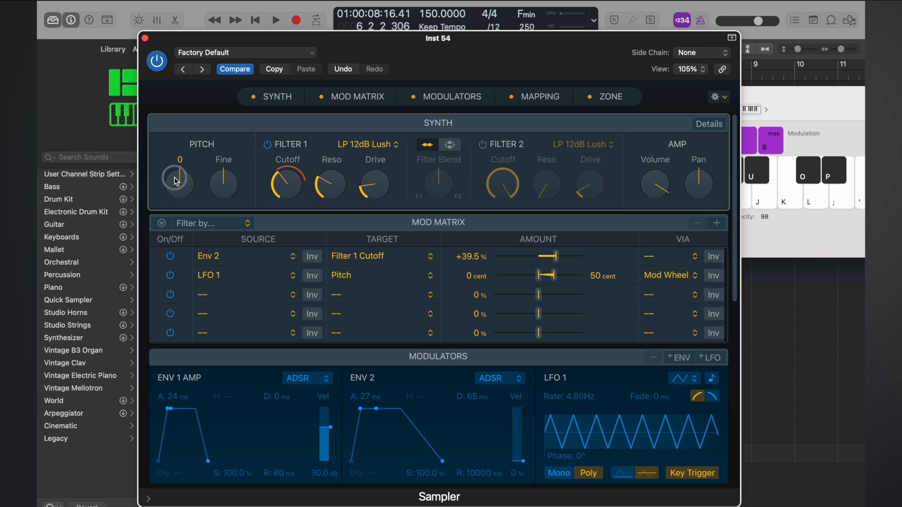
Lower the Sampler's pitch Tune well below zero and audition the F note one octave higher in Musical Typing
drag(180, 178, 167, 224)
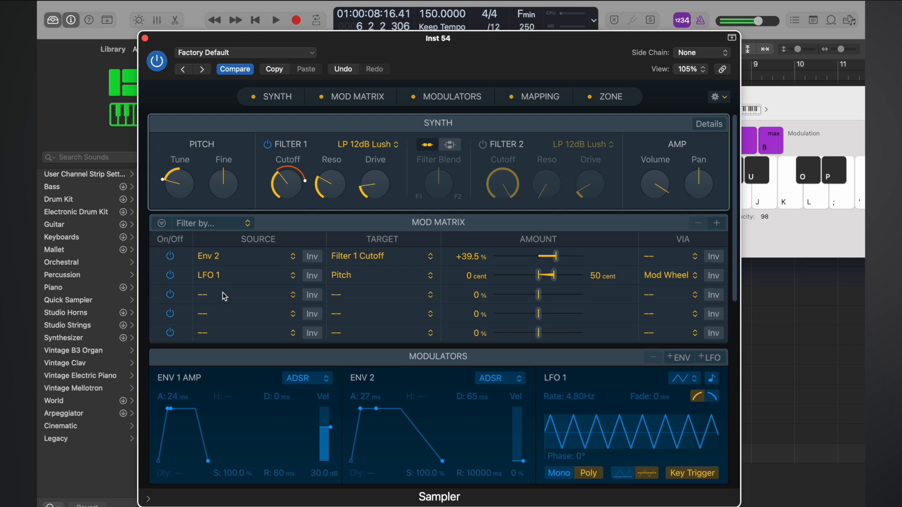
click(763, 94)
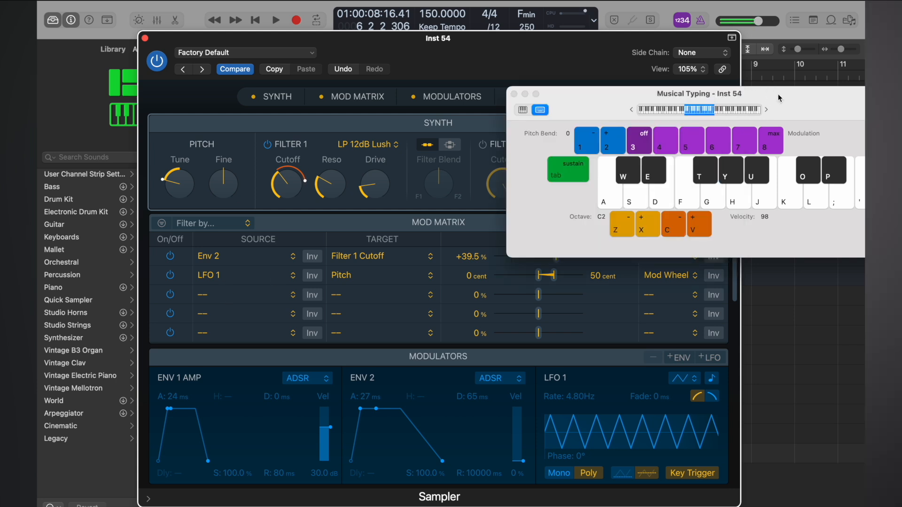
key(x)
key(f)
Route Env 2 to Pitch at 1200 cents in the third mod matrix row, and set Env 2's attack to 120 ms
click(220, 292)
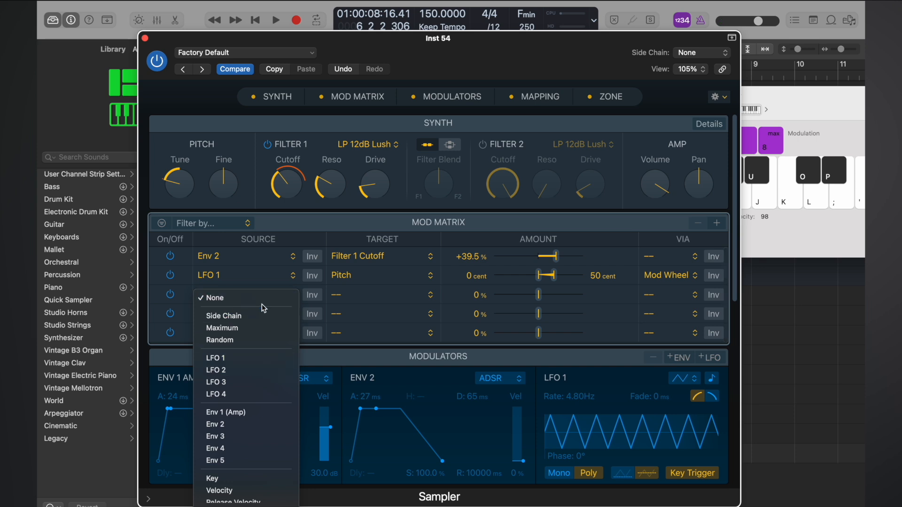
click(265, 287)
click(346, 295)
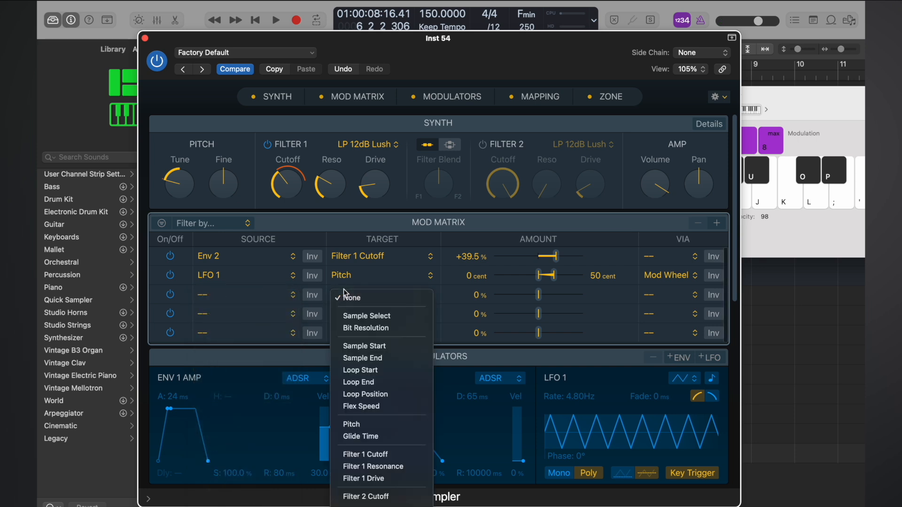
click(380, 425)
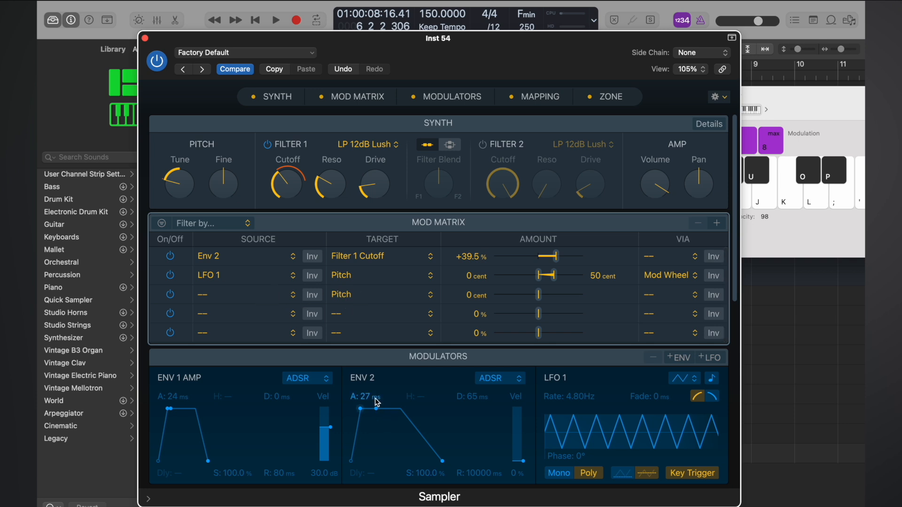
click(229, 301)
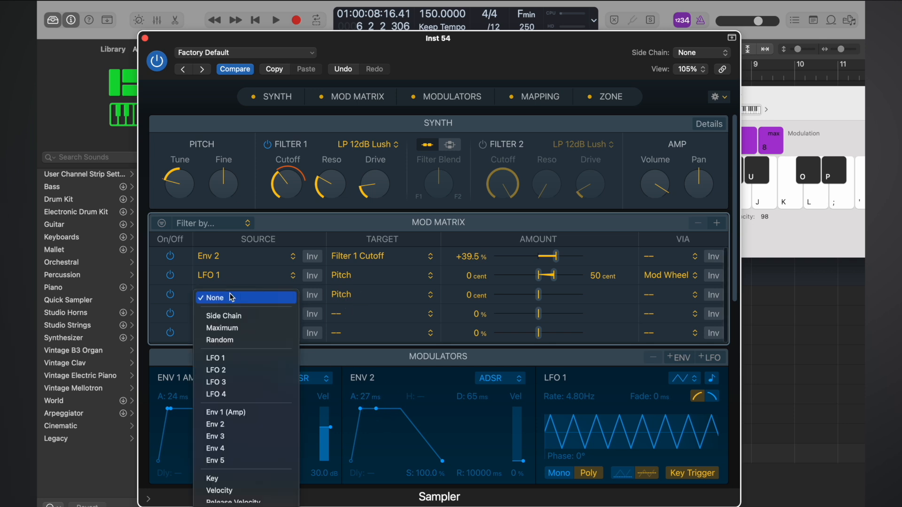
click(245, 424)
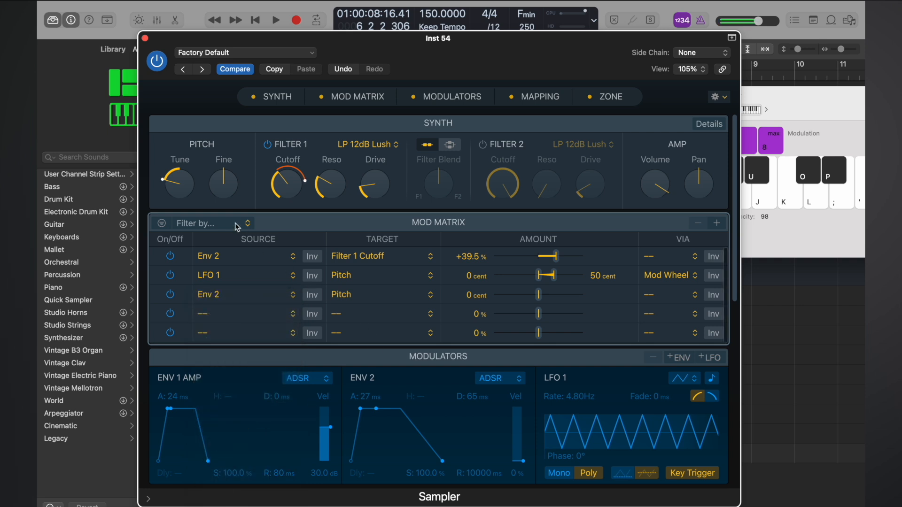
drag(539, 294, 595, 295)
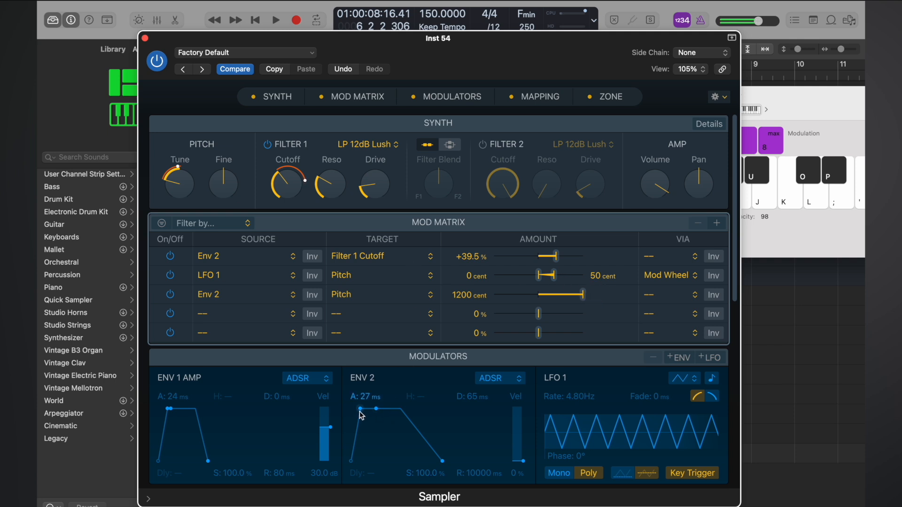
drag(360, 409, 395, 412)
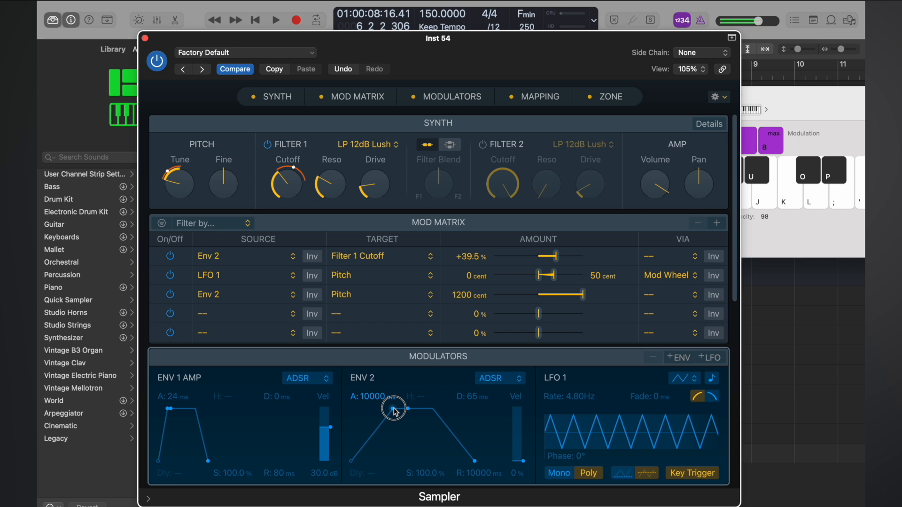
drag(394, 412, 365, 408)
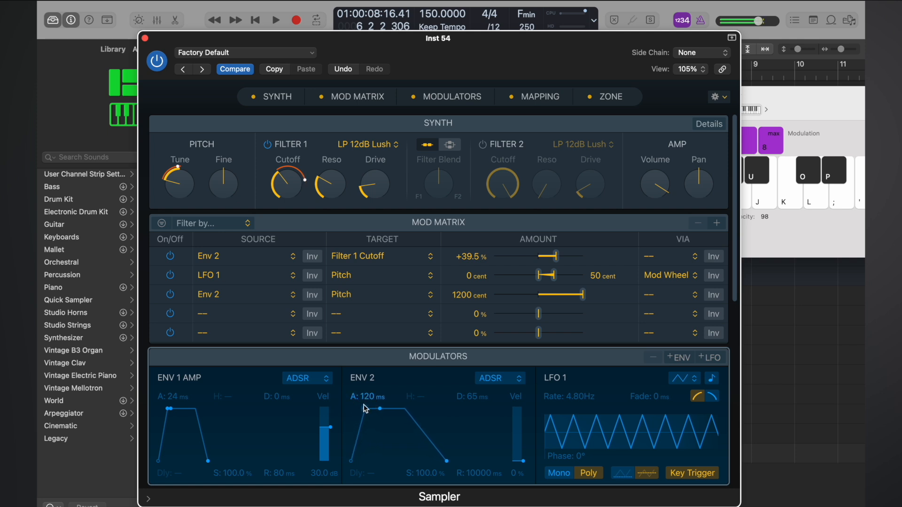
Audition the F note in Musical Typing, then shorten Env 2's attack to 89 ms and audition again
click(806, 117)
key(f)
key(f)
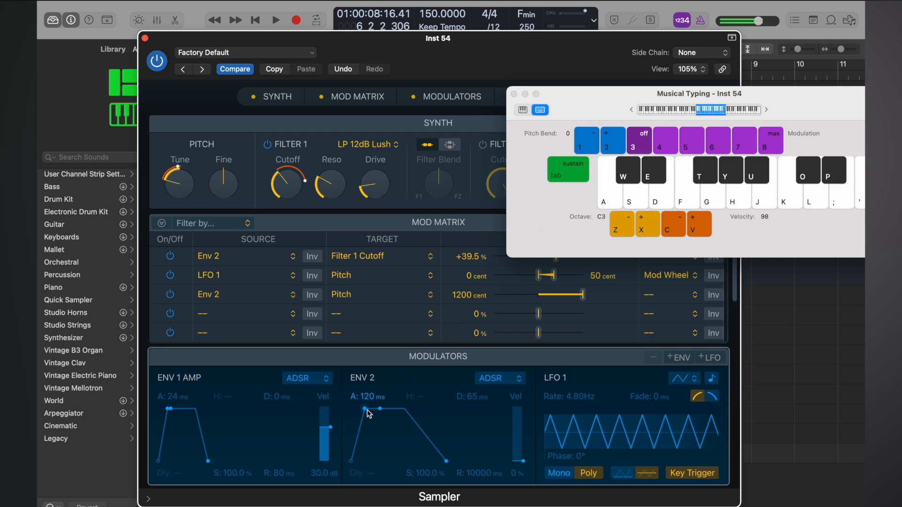
drag(369, 414, 365, 408)
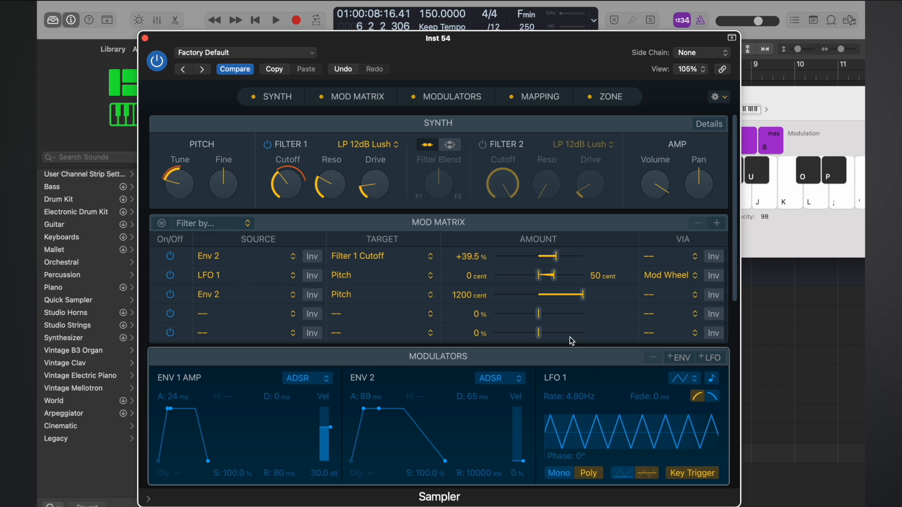
key(a)
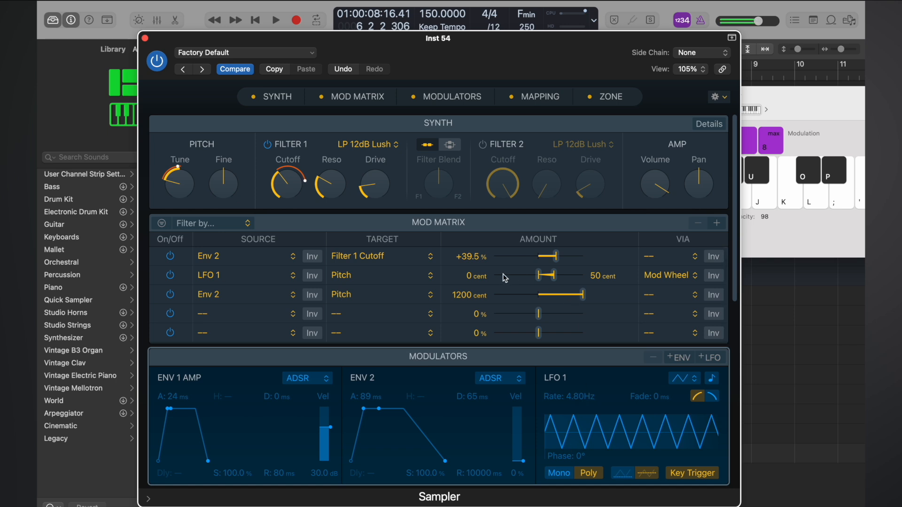
Raise LFO 1's maximum Pitch amount via Mod Wheel to 1200 cents, and tempo-sync LFO 1 at a rate of 1/3
drag(554, 276, 594, 280)
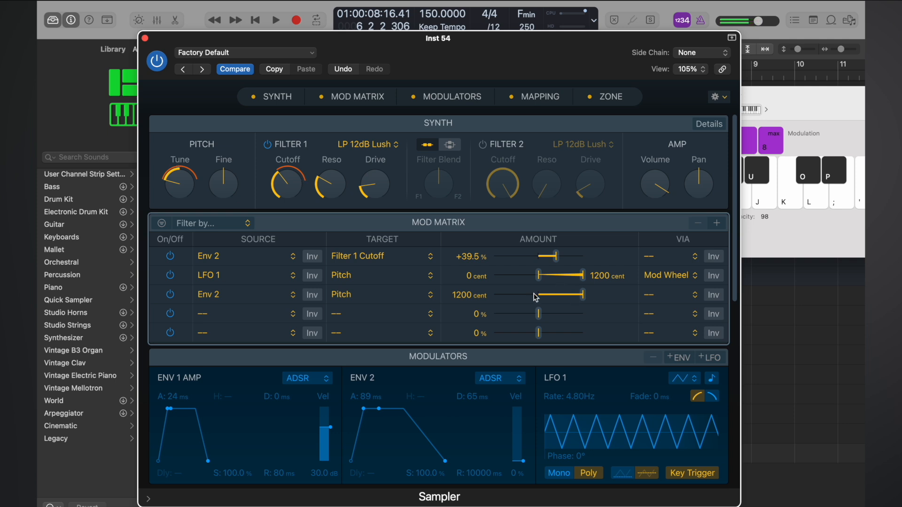
click(712, 379)
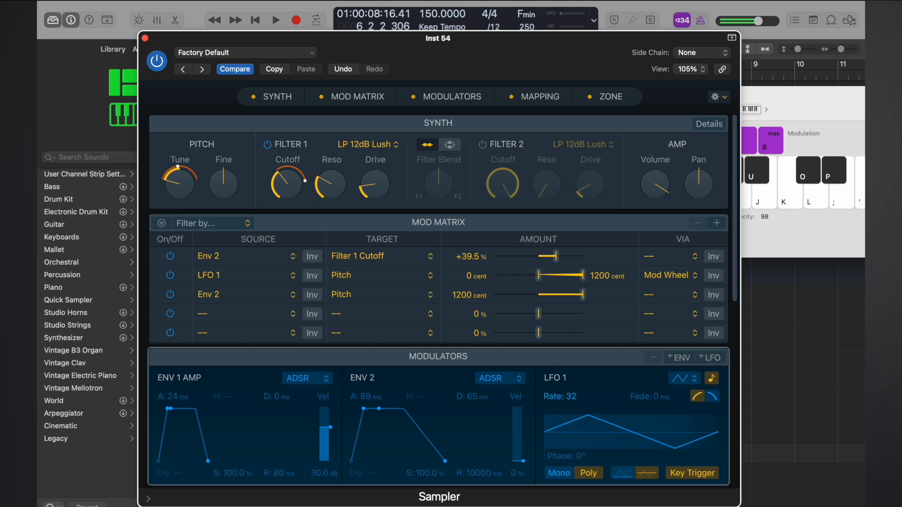
drag(566, 400, 567, 376)
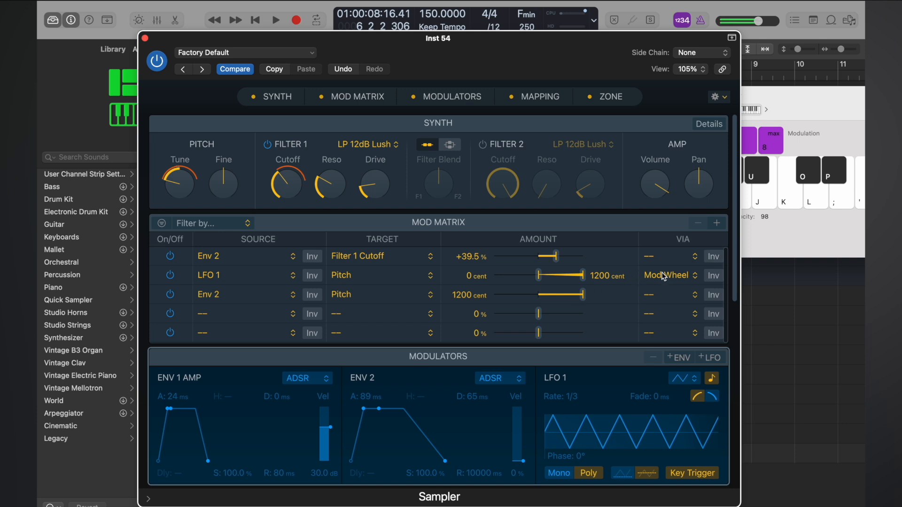
Set LFO 1's Pitch routing to no Via source with an amount of 1200 cents, and raise LFO 1's rate to 1/128t
click(679, 281)
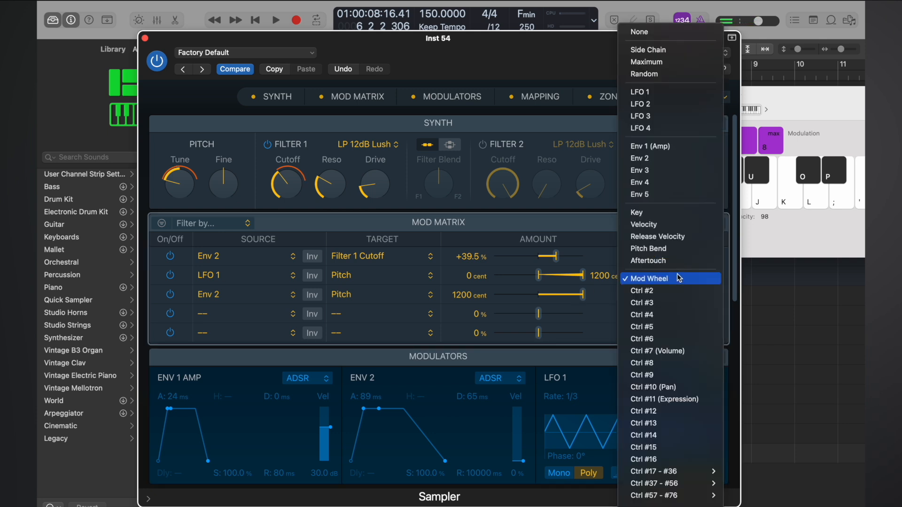
click(644, 31)
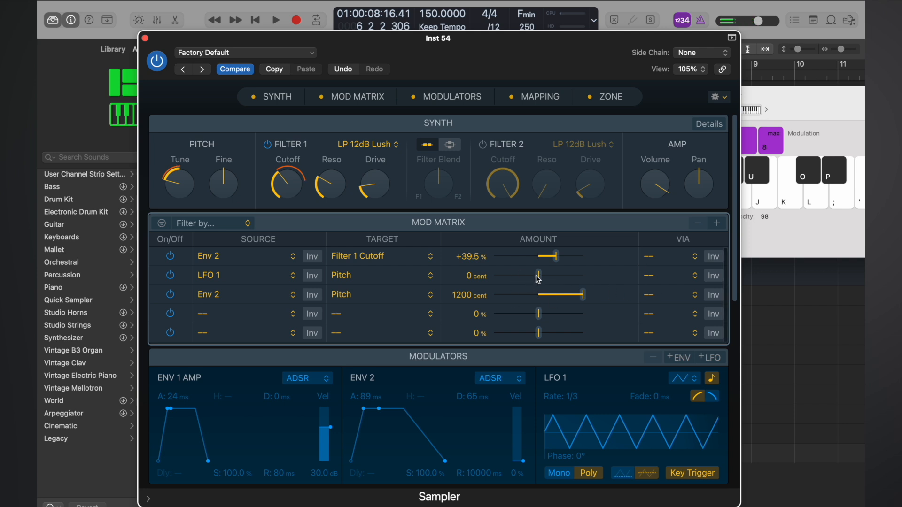
drag(539, 278, 586, 279)
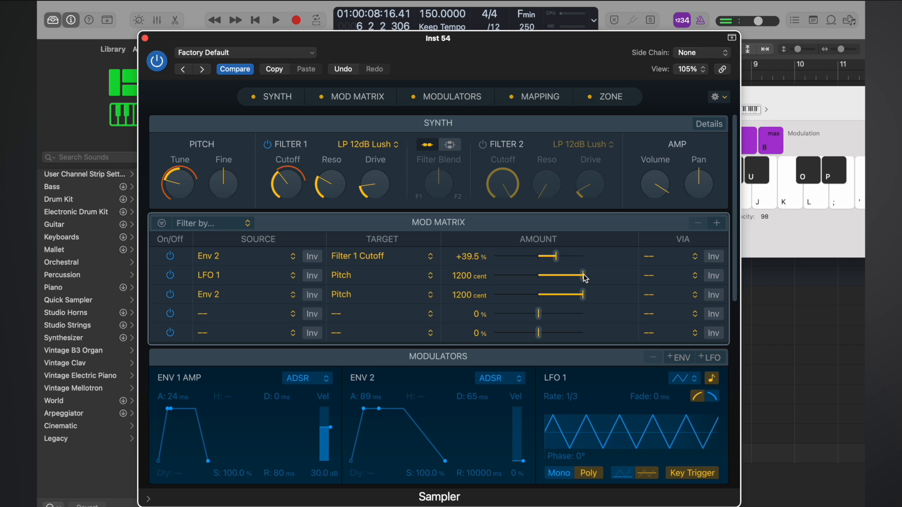
key(a)
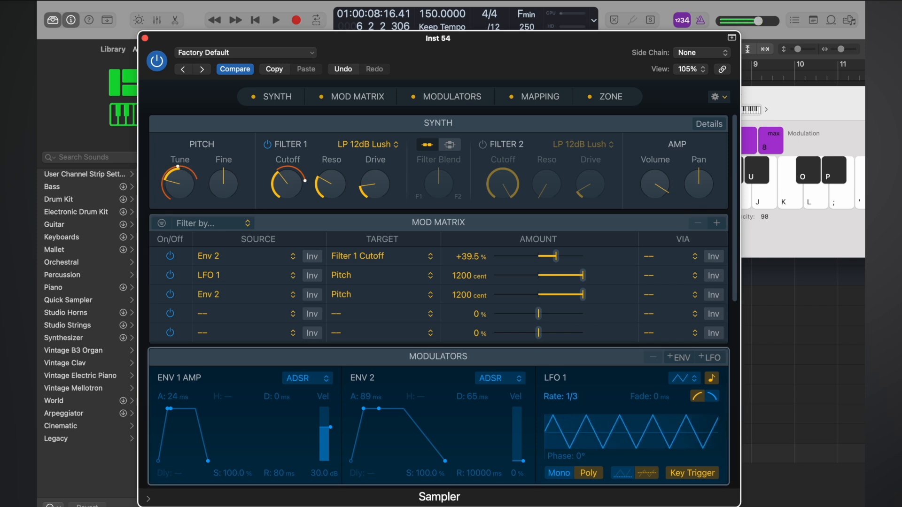
drag(566, 397, 566, 357)
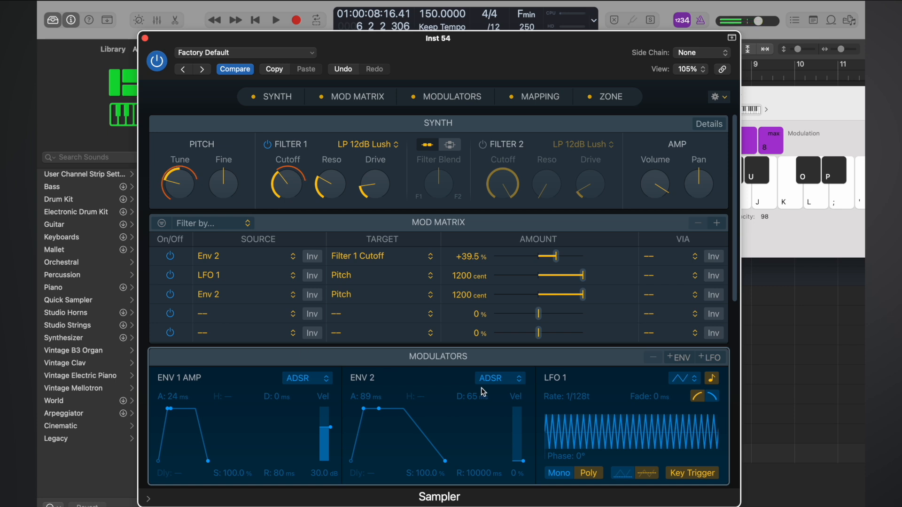
Add a second LFO to the modulators and choose LFO 2 as the source of the fourth mod matrix row
scroll(489, 390, down, 4)
click(710, 263)
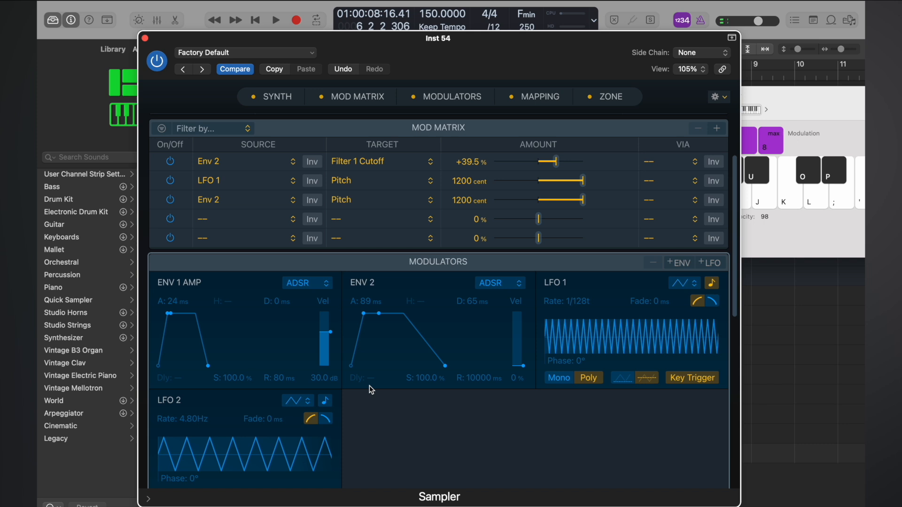
scroll(369, 385, up, 2)
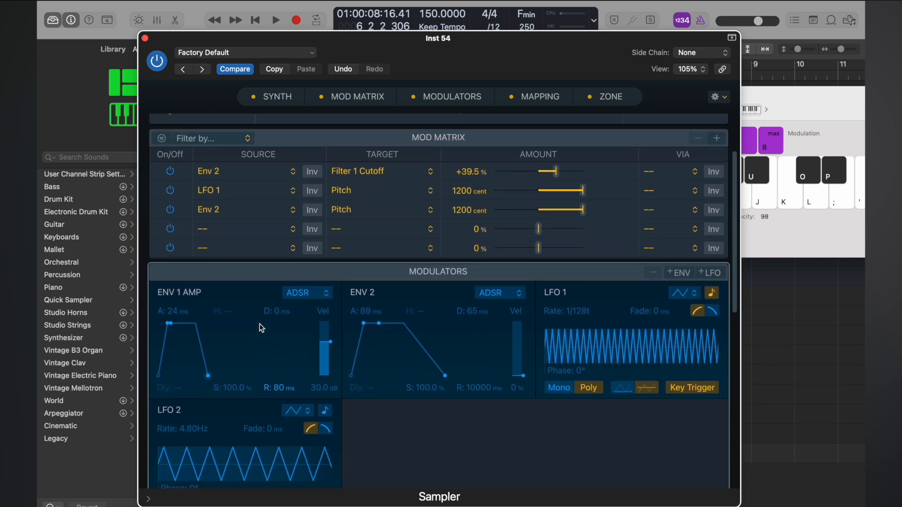
scroll(259, 323, up, 3)
click(214, 288)
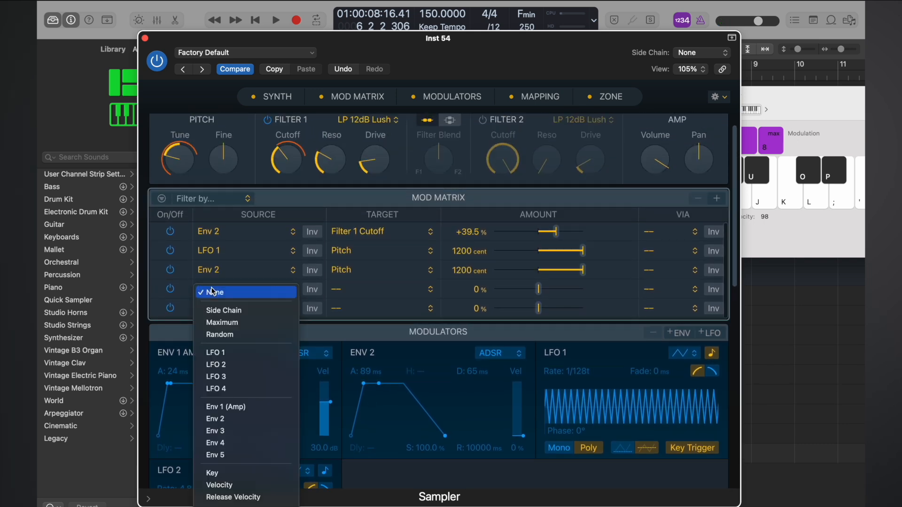
click(246, 365)
scroll(249, 365, down, 3)
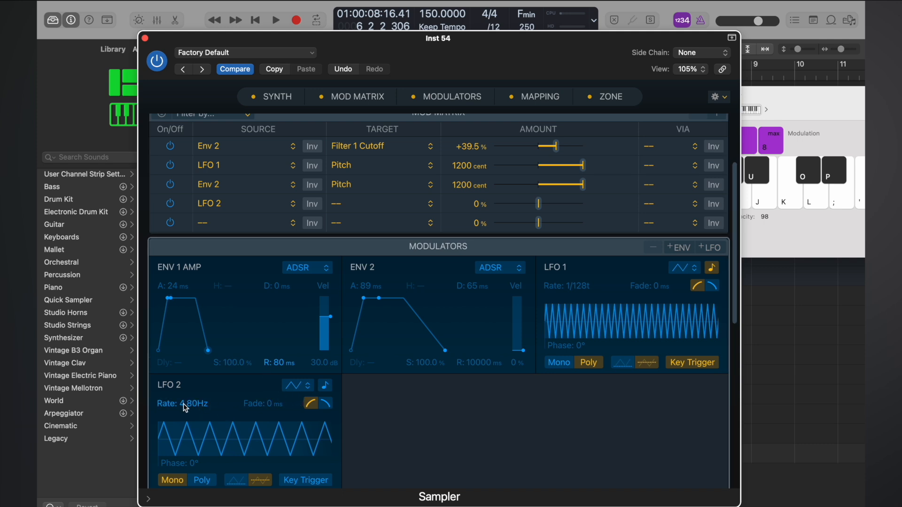
Tempo-sync LFO 2 at a rate of 1/4 and target its mod matrix row to Pitch at 1200 cents
click(325, 386)
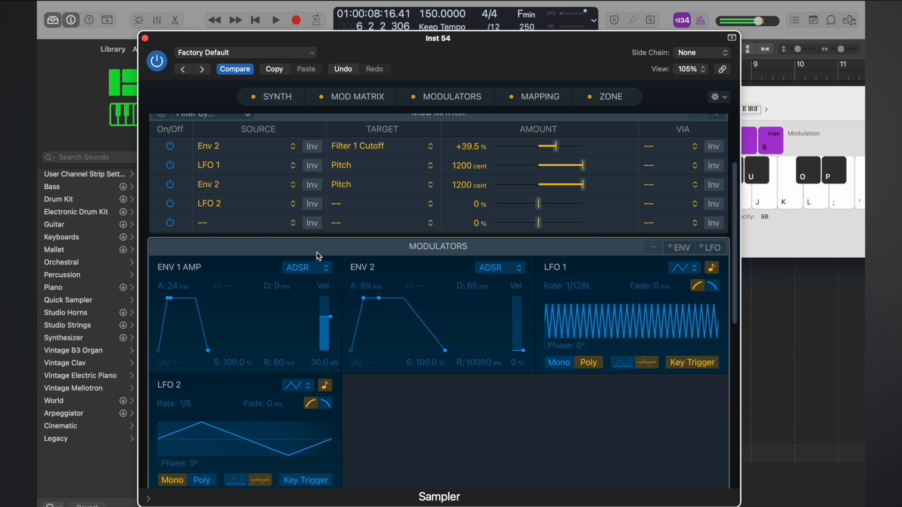
drag(538, 203, 595, 207)
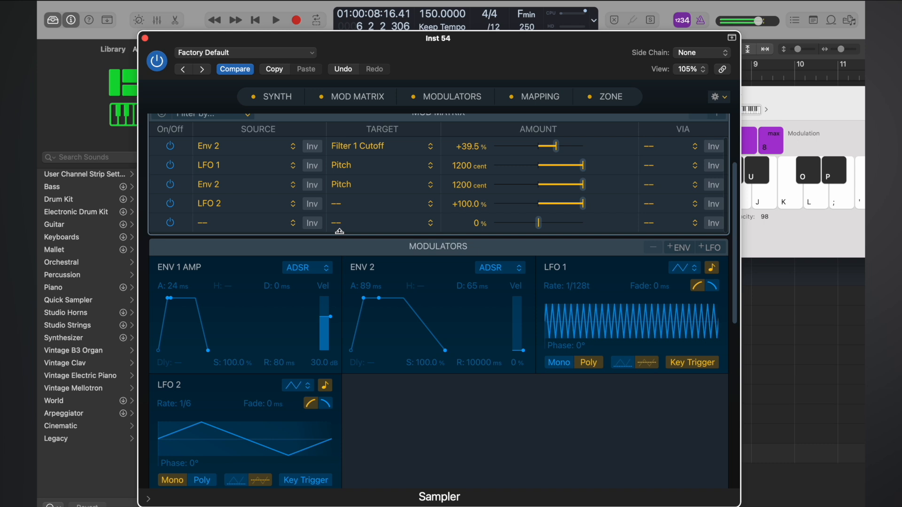
click(347, 203)
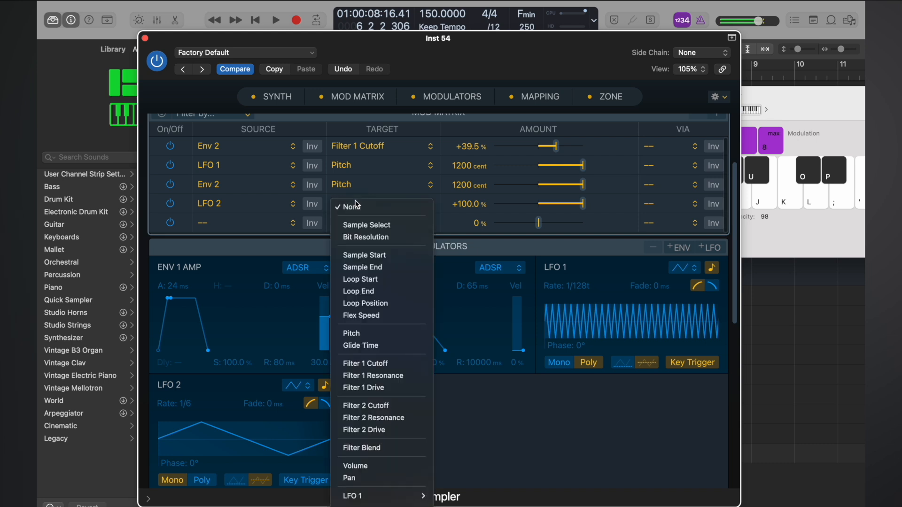
click(379, 334)
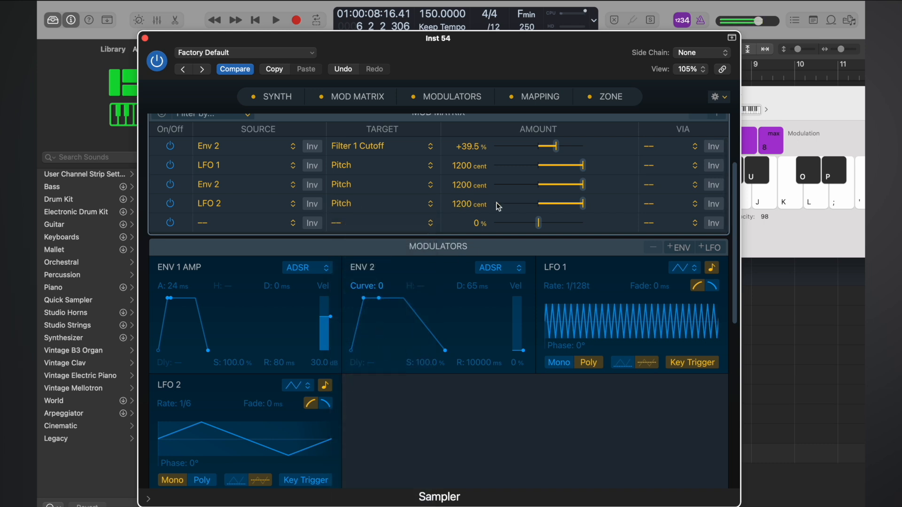
drag(197, 407, 198, 396)
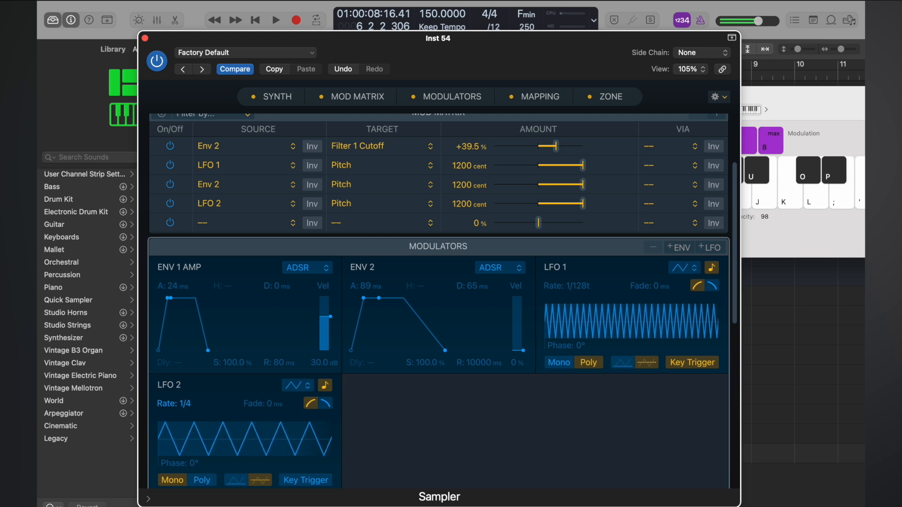
Route LFO 2 to Filter 1 Cutoff at +43.4% in the fifth mod matrix row
click(220, 225)
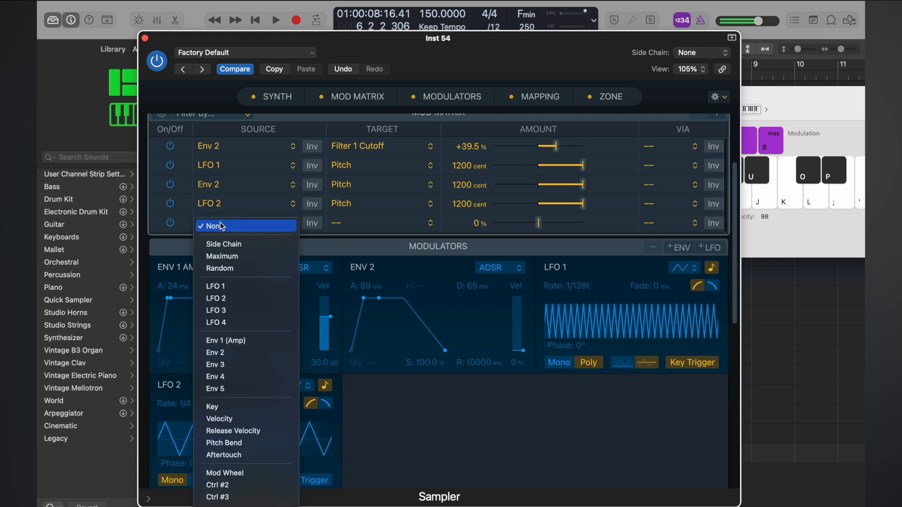
click(240, 301)
click(363, 224)
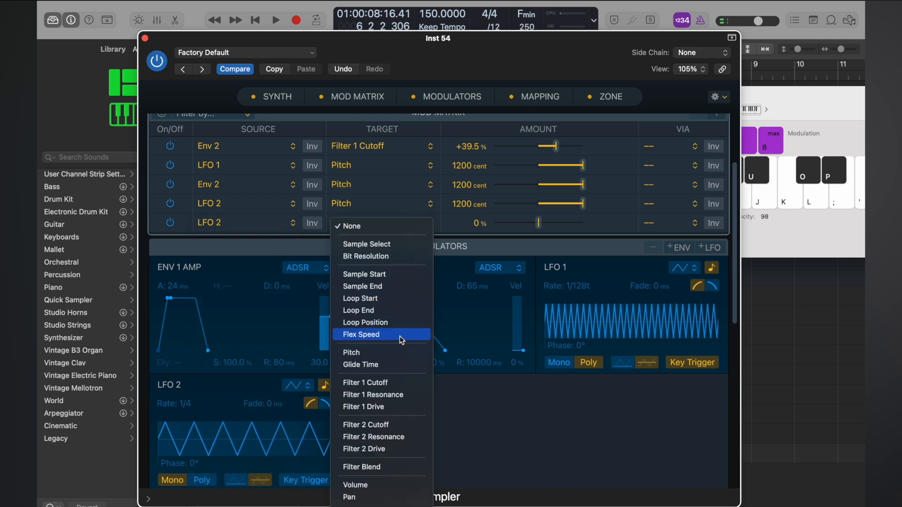
click(393, 382)
drag(540, 223, 559, 228)
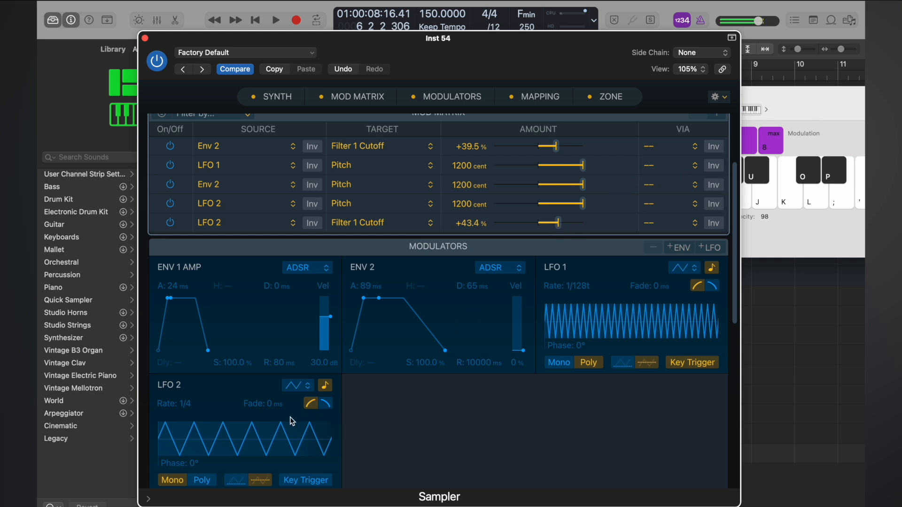
Delete LFO 2 from the modulators and audition a note
scroll(374, 267, up, 5)
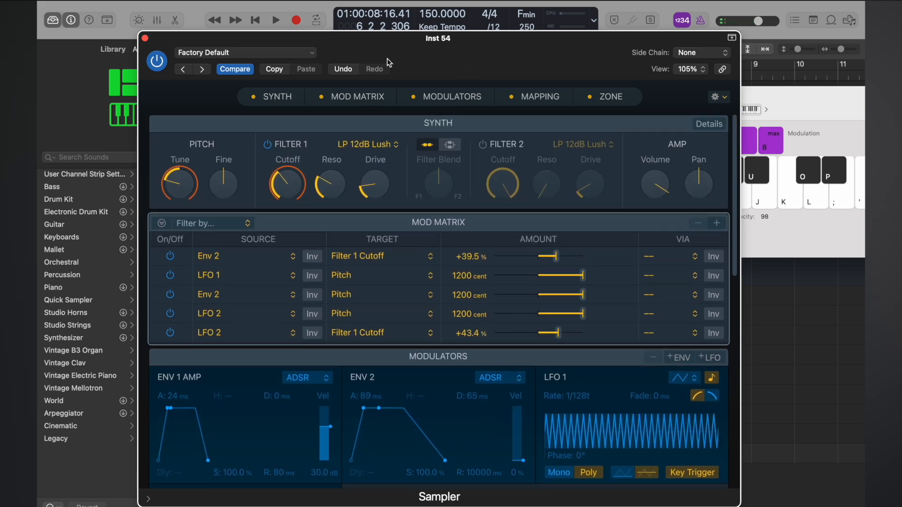
scroll(233, 225, down, 10)
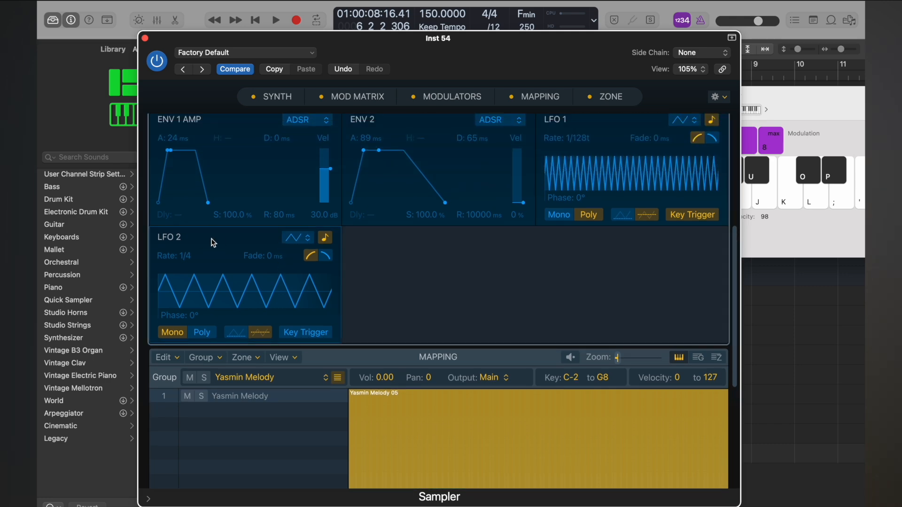
key(Delete)
scroll(212, 241, up, 10)
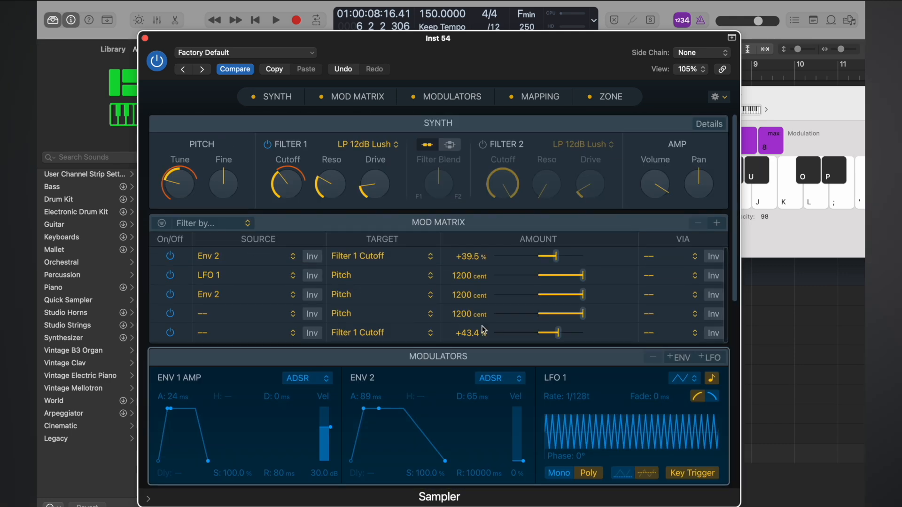
key(a)
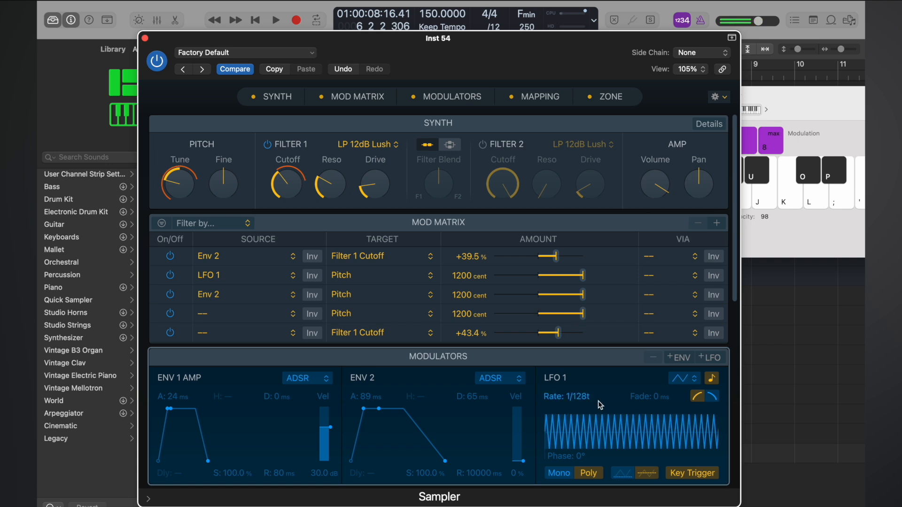
Slow LFO 1's rate to 1/12 and switch off the fourth and fifth mod matrix rows, which have no source
drag(580, 397, 580, 444)
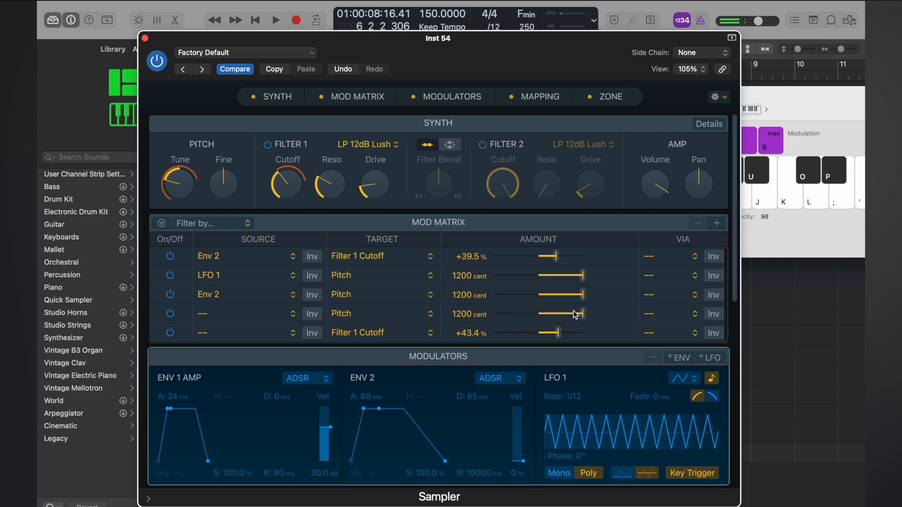
click(170, 313)
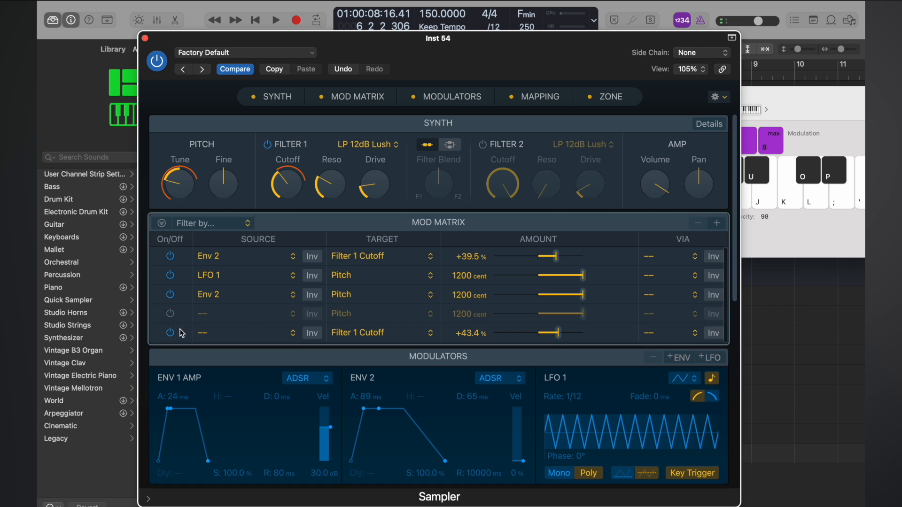
click(171, 332)
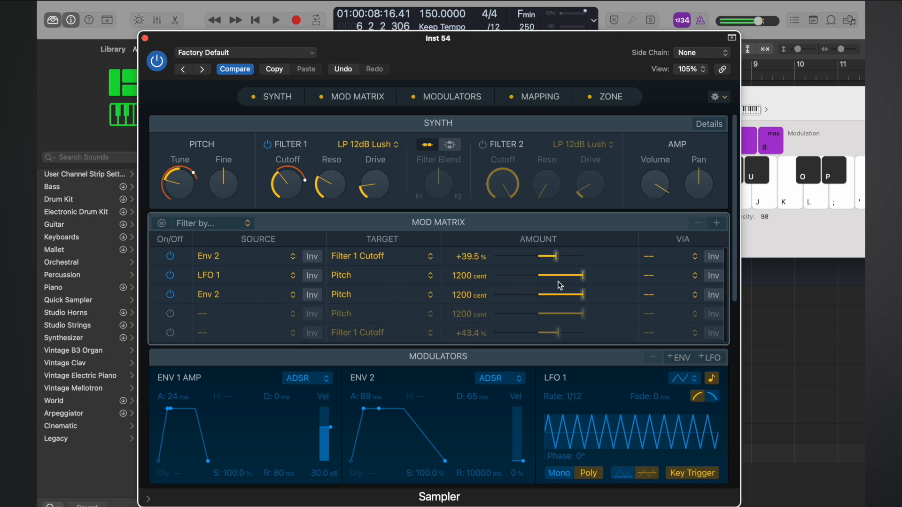
Lower LFO 1's Pitch amount to about 33 cents while auditioning notes, and close the Sampler and Musical Typing windows
drag(582, 276, 547, 278)
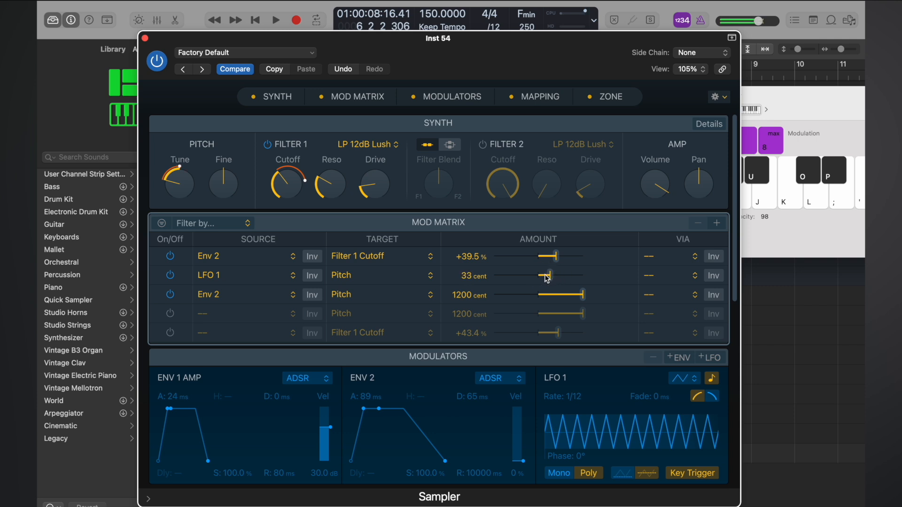
key(k)
key(j)
key(k)
key(u)
click(551, 276)
mouse_move(551, 276)
mouse_down()
mouse_move(570, 276)
mouse_move(553, 276)
mouse_up()
click(145, 40)
click(517, 92)
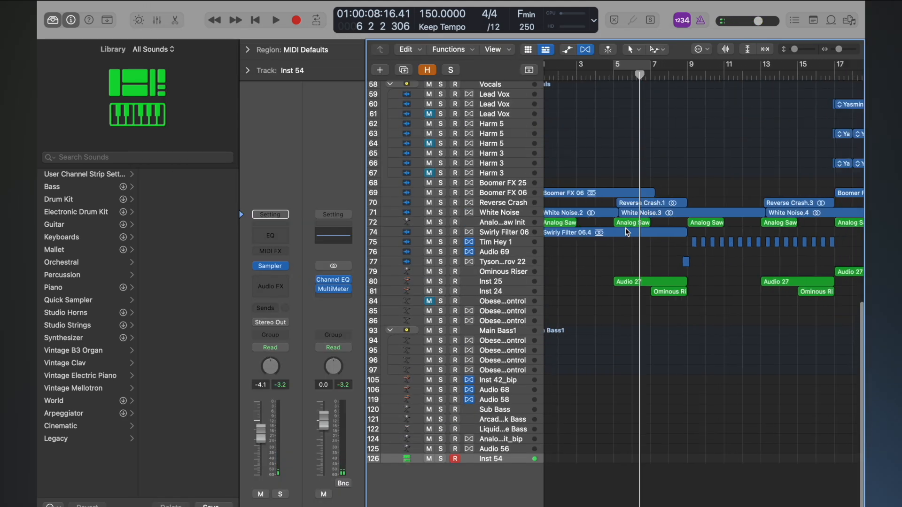
Solo the Plucky Lead track holding the Inst 11 region in bars 1 to 9, and play a short stretch of it
scroll(626, 229, down, 8)
scroll(625, 229, up, 15)
scroll(626, 229, up, 8)
scroll(625, 229, left, 4)
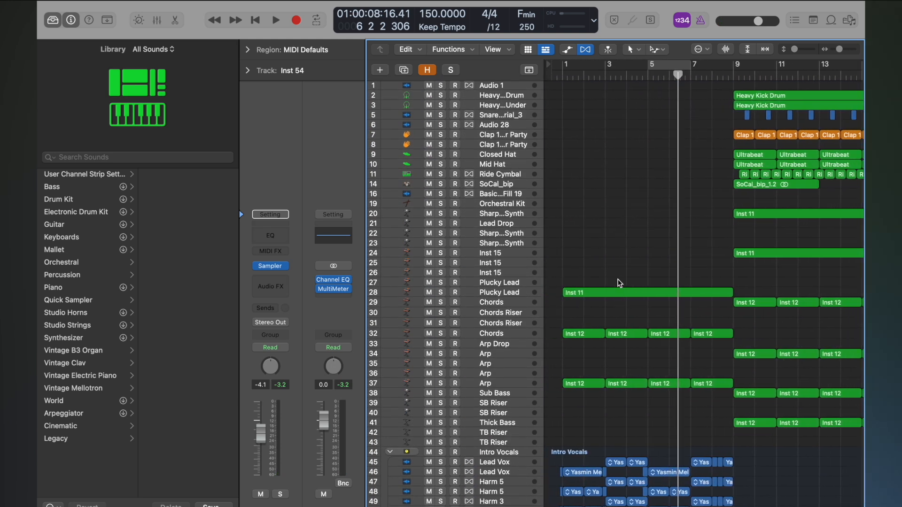
click(619, 291)
key(s)
key(space)
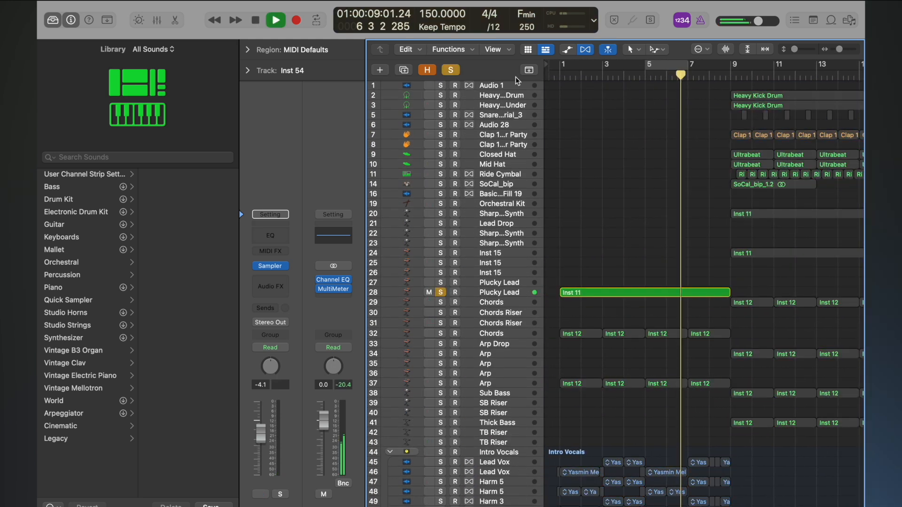
key(space)
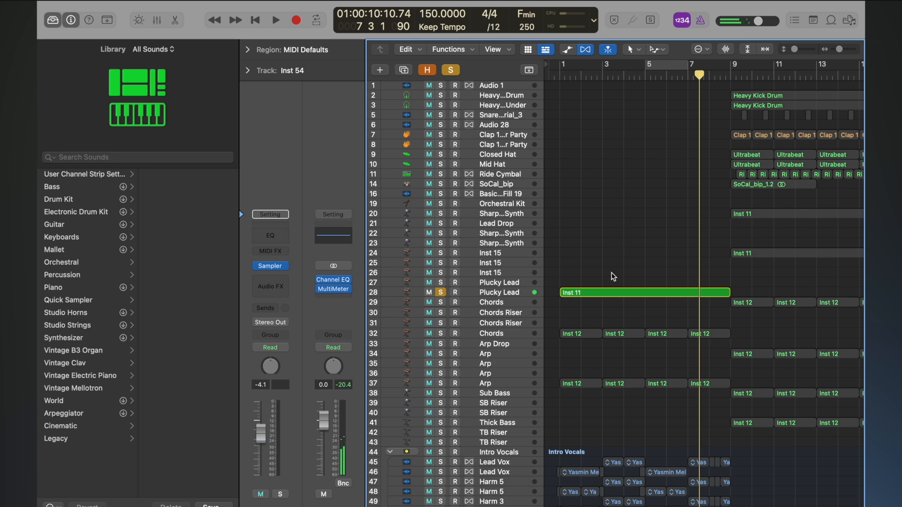
Copy the Plucky Lead track's Inst 11 region to bar 1 of the Inst 54 track, without its automation data
click(607, 293)
scroll(607, 292, down, 12)
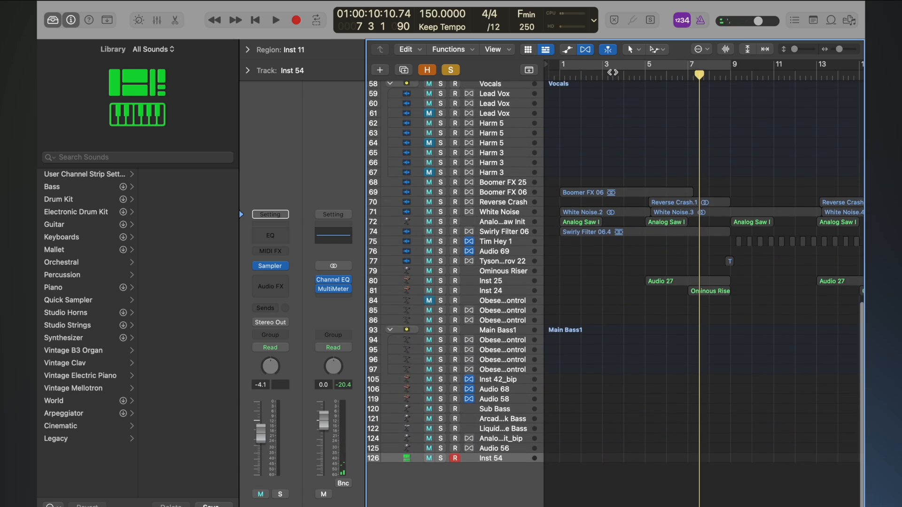
drag(697, 73, 558, 68)
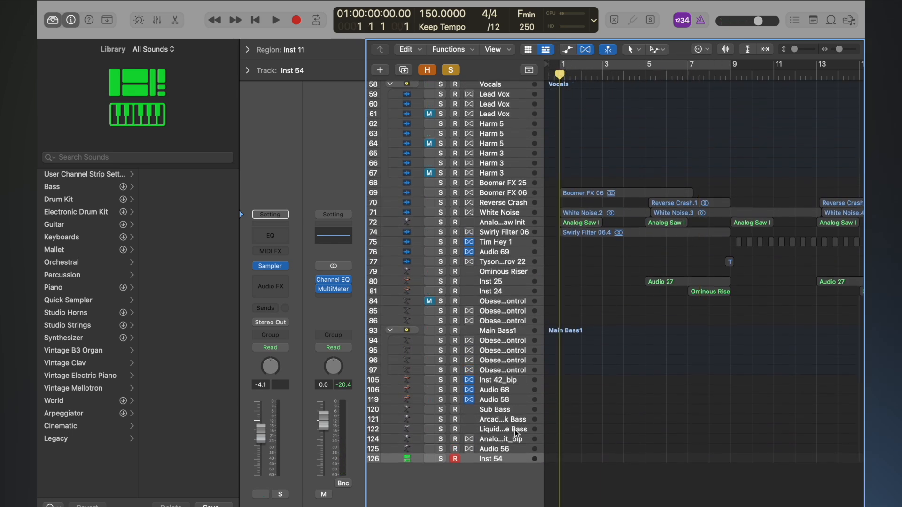
click(505, 462)
key(super+v)
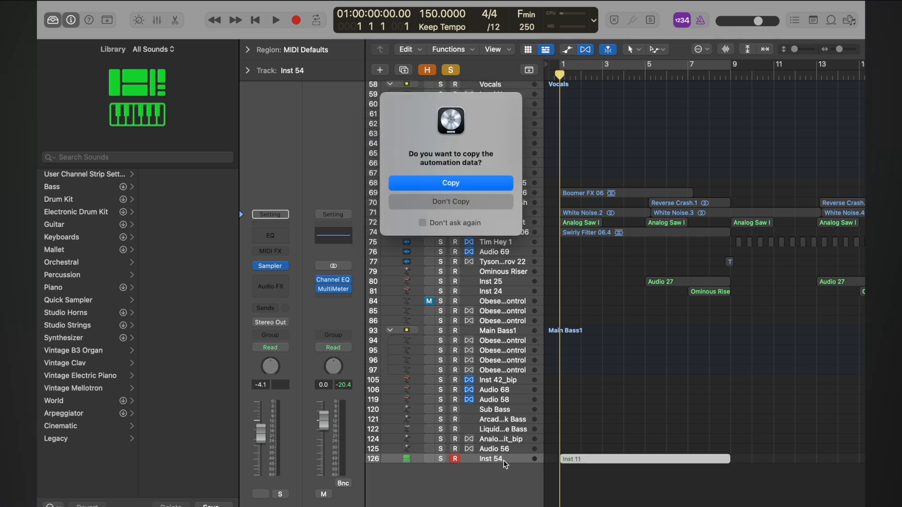
click(448, 201)
Solo the Inst 54 track, set the cycle range to its Inst 11 region and play it from bar 1
click(441, 459)
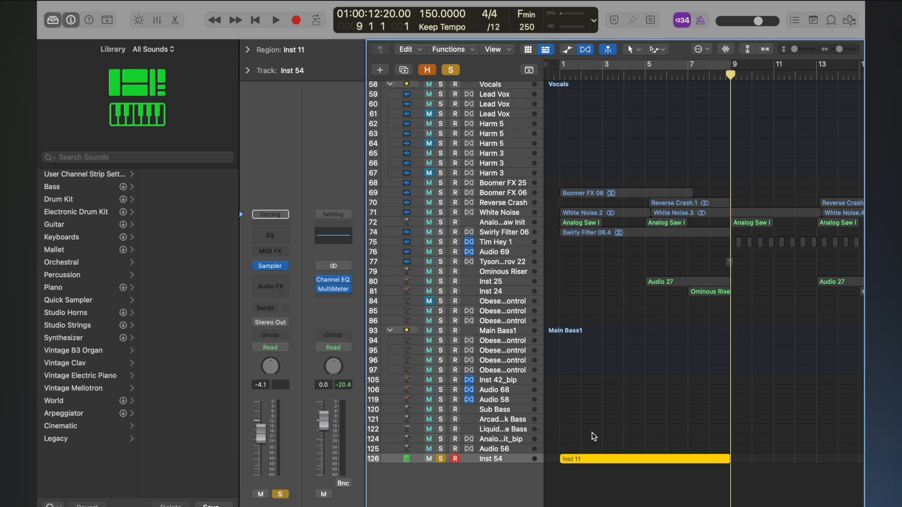
key(super+u)
key(Return)
key(space)
Turn off solo on the Plucky Lead track during playback so that only Inst 54 is soloed
scroll(592, 433, down, 3)
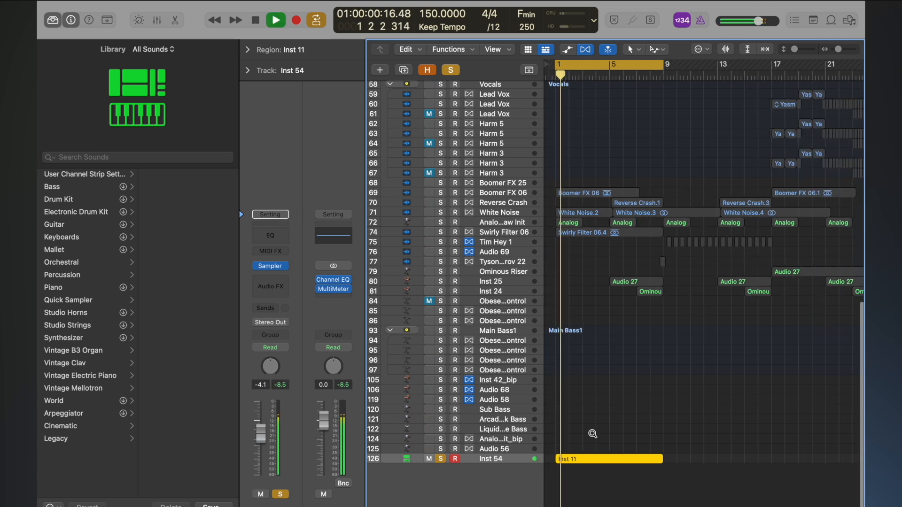
scroll(593, 434, down, 3)
scroll(592, 434, up, 8)
scroll(593, 434, down, 1)
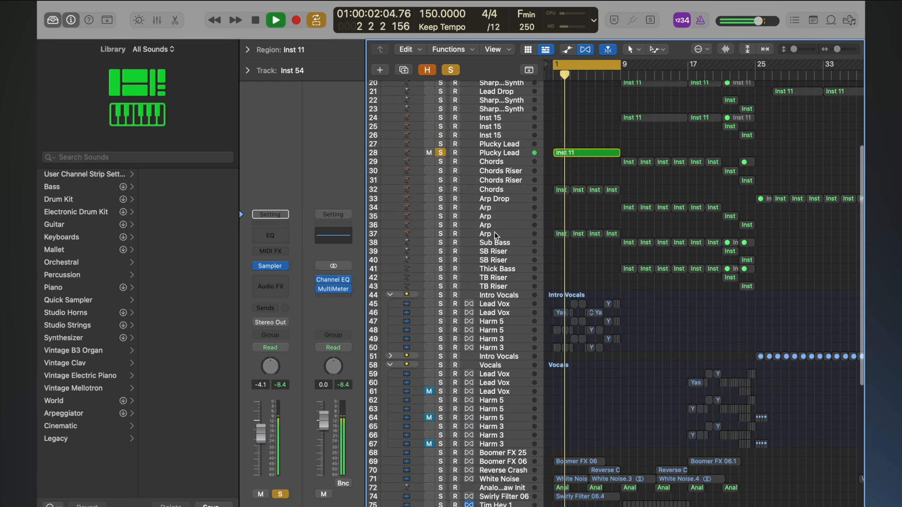
click(439, 153)
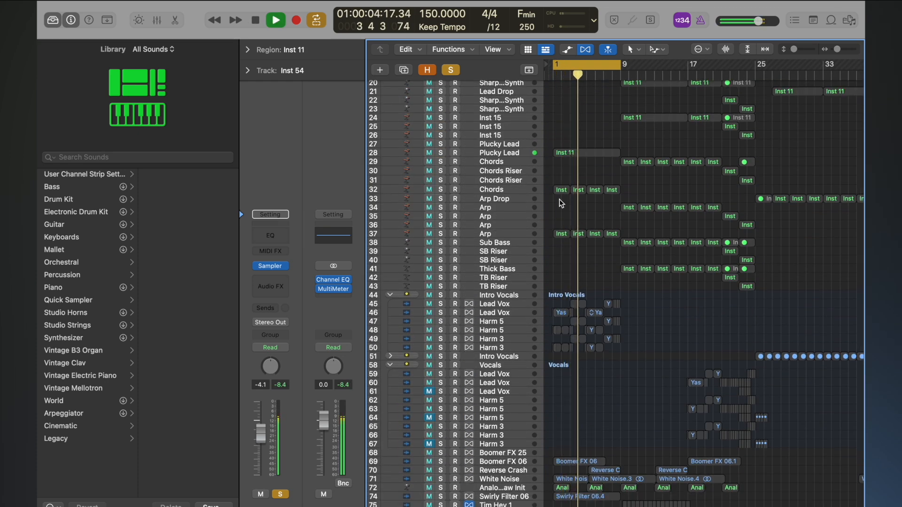
scroll(630, 231, up, 3)
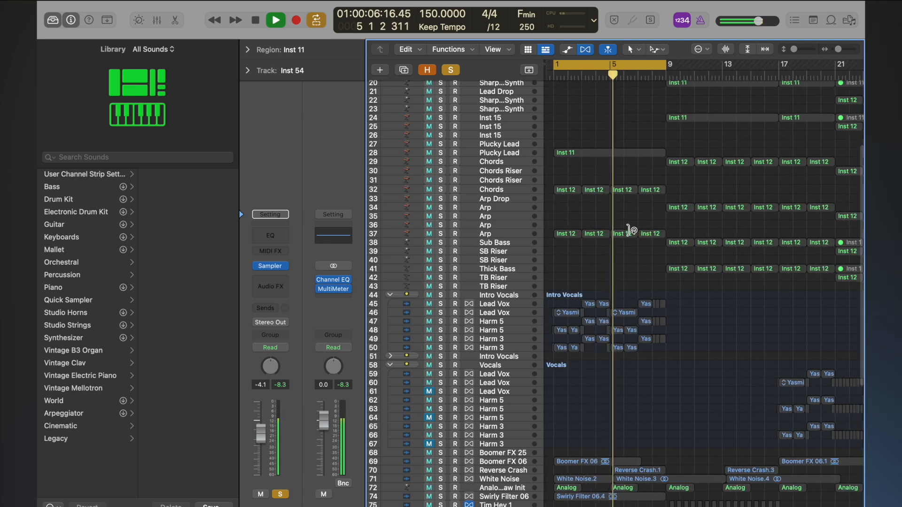
Lower the Inst 54 track's volume to -6.2 dB and replay the region
key(space)
drag(264, 436, 263, 438)
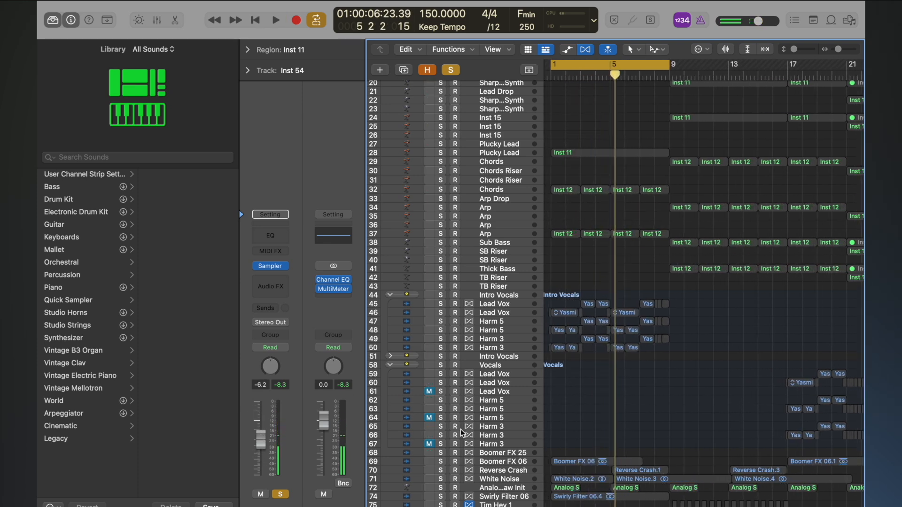
key(space)
scroll(617, 316, down, 10)
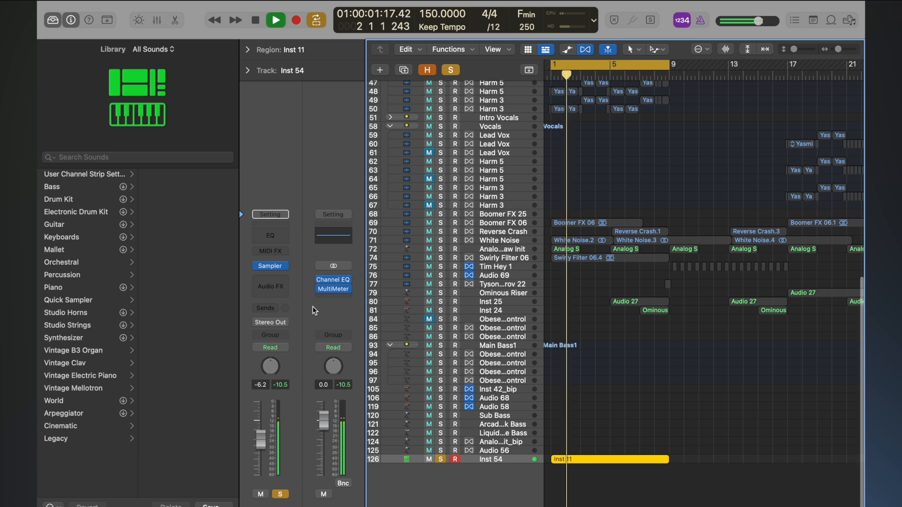
Stop playback and add a Channel EQ to Inst 54, with a Bitcrusher inserted ahead of it
key(space)
click(275, 235)
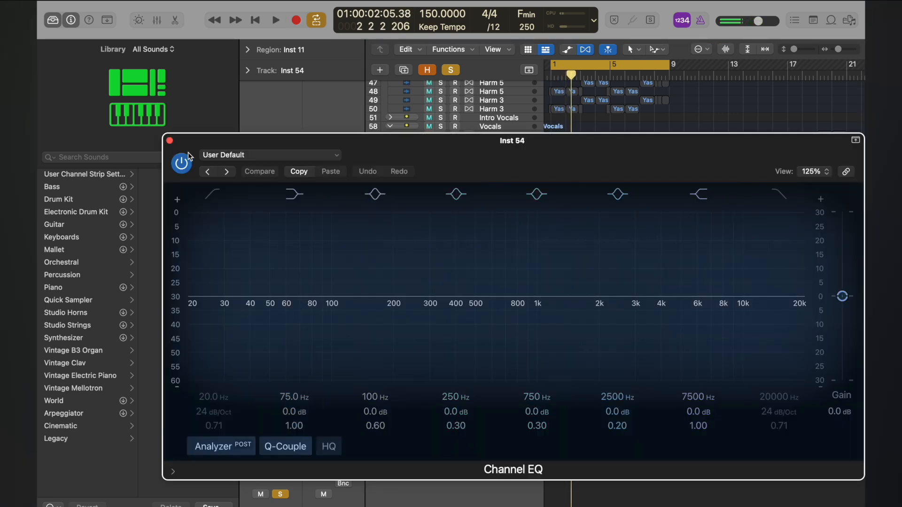
click(169, 140)
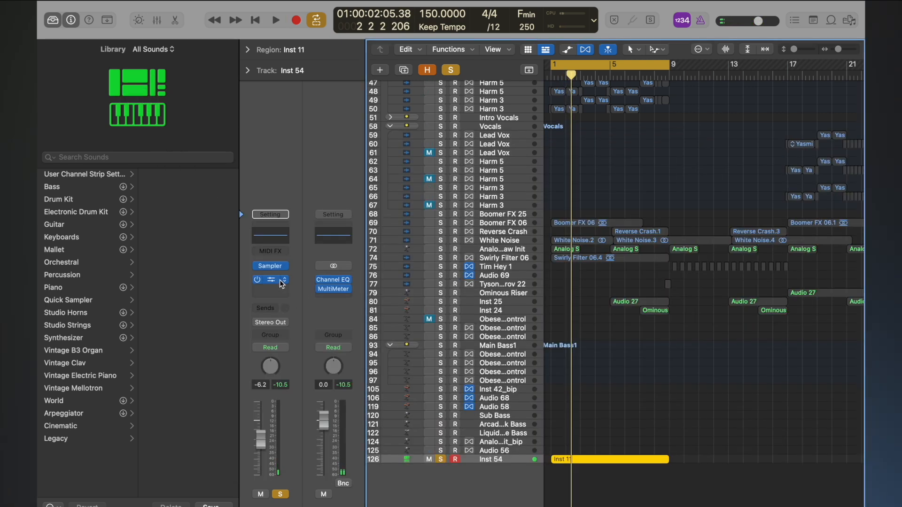
click(279, 278)
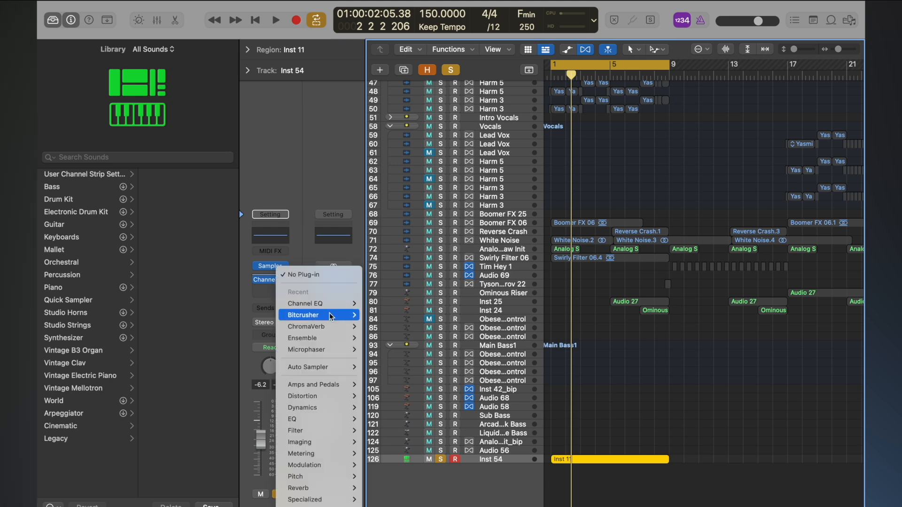
click(378, 315)
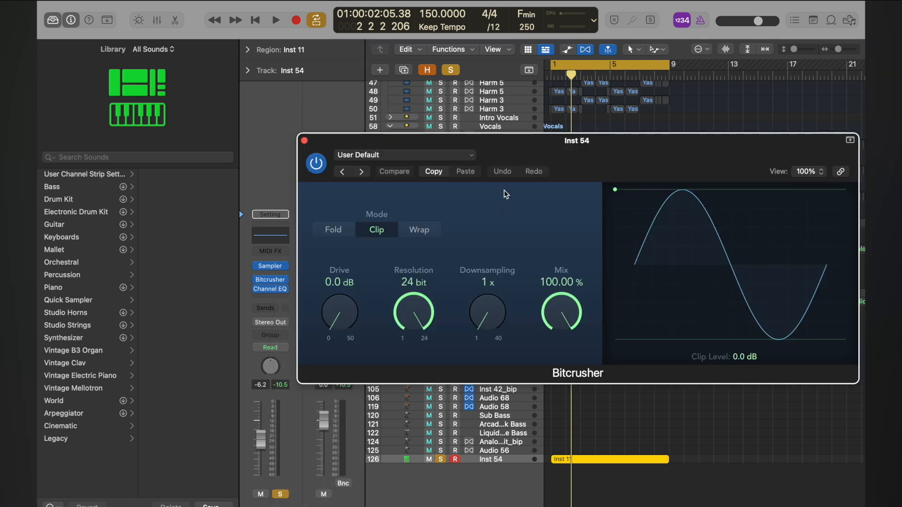
Set the Bitcrusher's clip level to -10.0 dB and drive to 4.0 dB during playback, and lower the track volume to -9.6 dB
key(space)
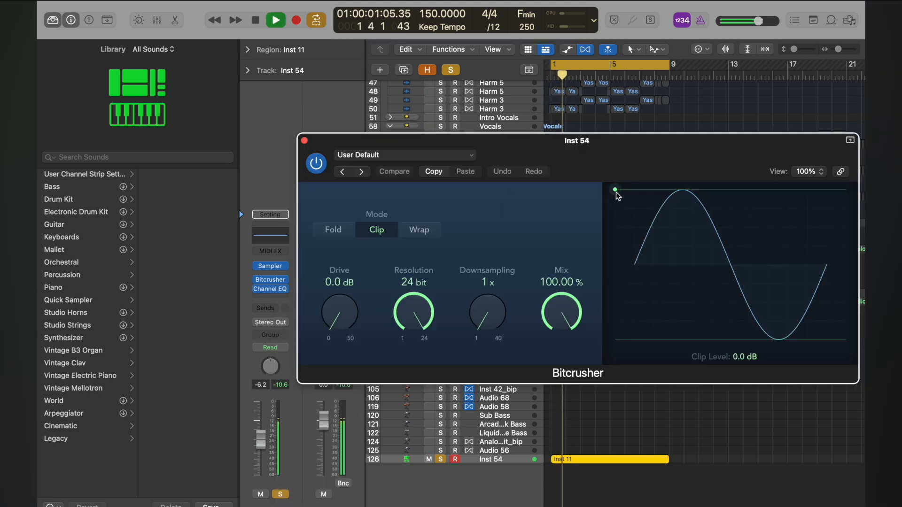
drag(615, 193, 615, 241)
drag(350, 321, 323, 306)
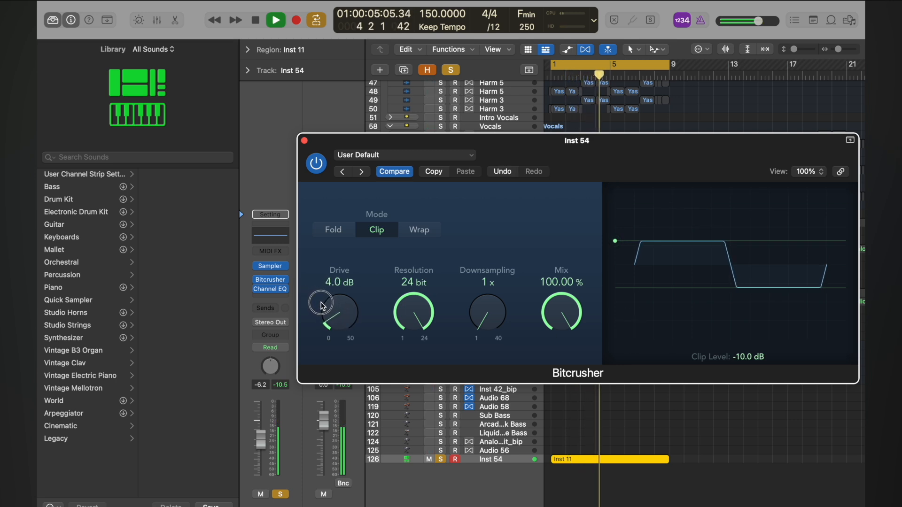
click(267, 438)
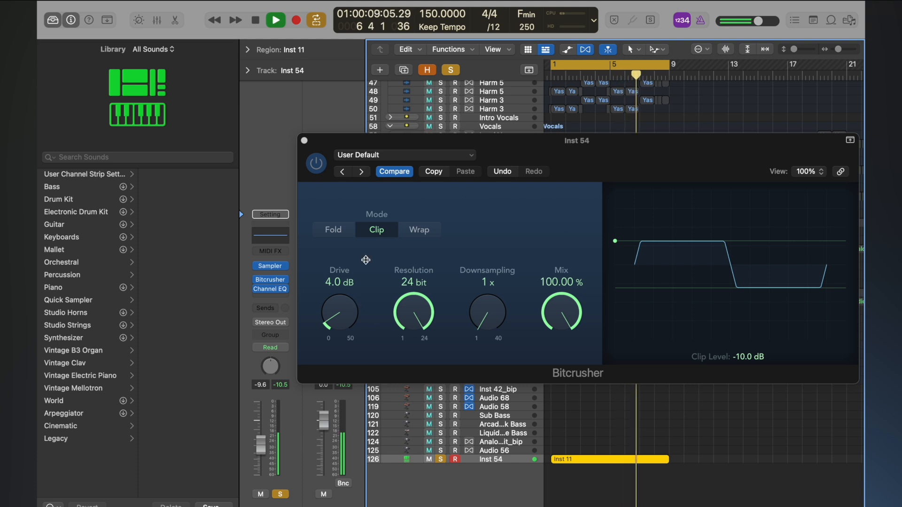
click(305, 141)
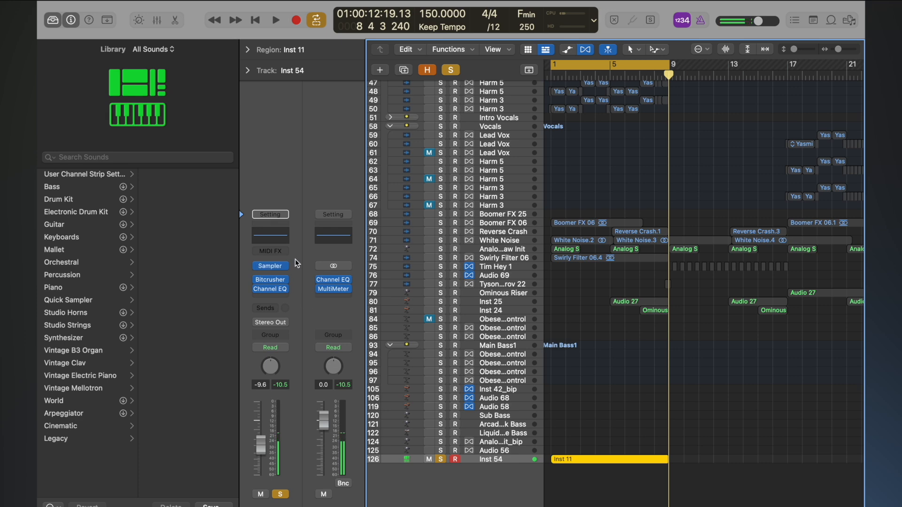
Shorten the Sampler zone's loop by moving its loop end to 13329 during playback, and close the Sampler
click(271, 267)
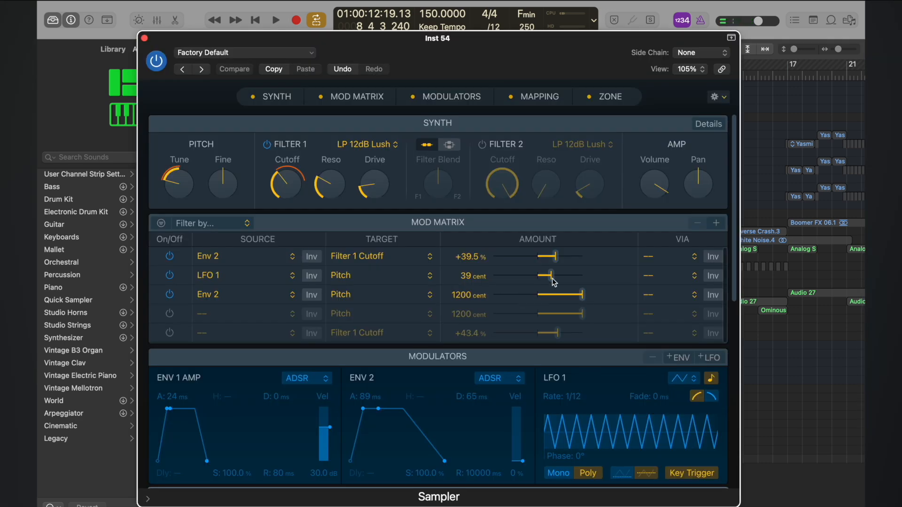
key(space)
click(630, 95)
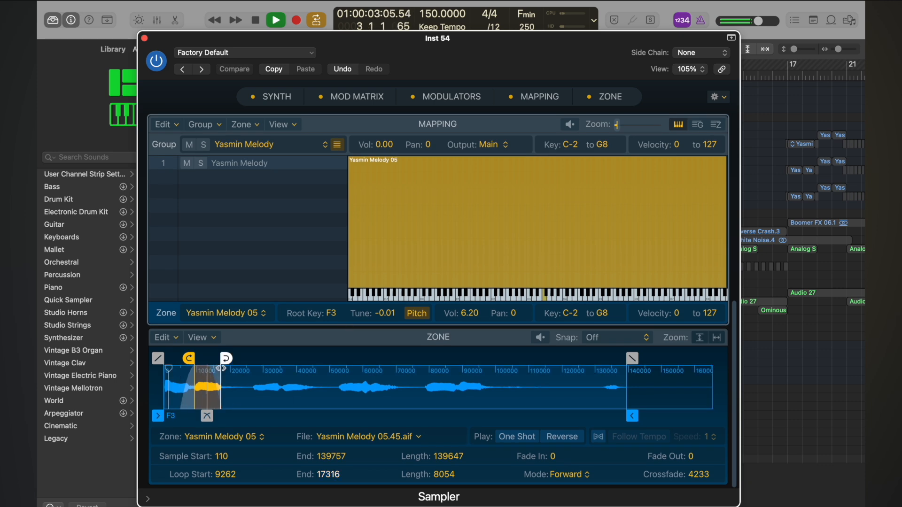
click(220, 369)
drag(225, 359, 211, 359)
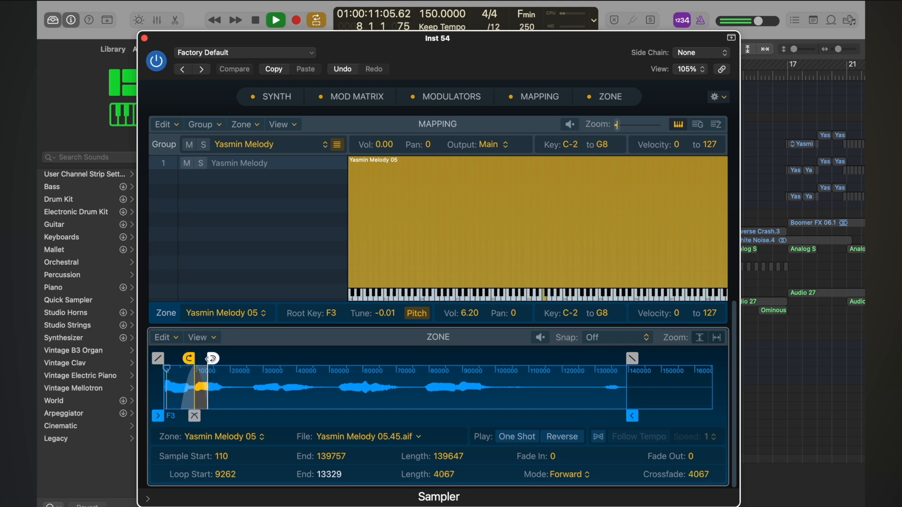
click(145, 37)
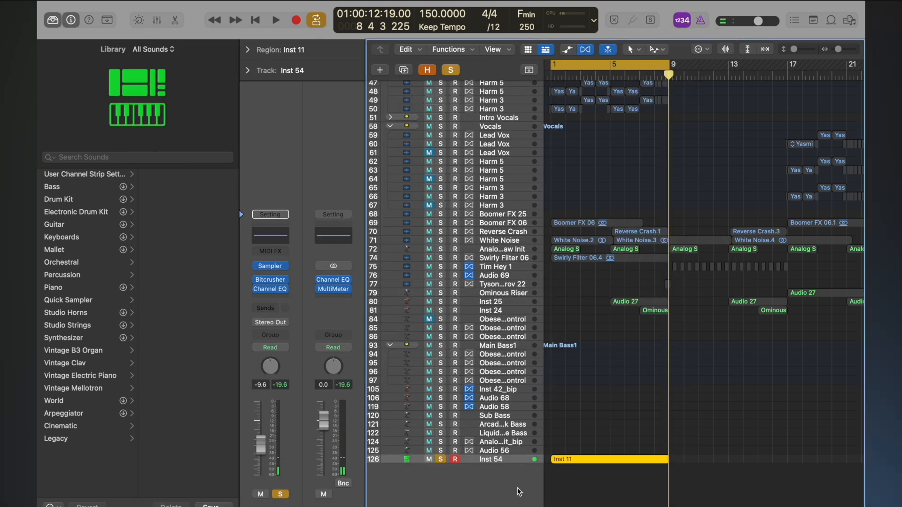
Enable the low cut in Inst 54's Channel EQ and set it to 150 Hz during playback
key(space)
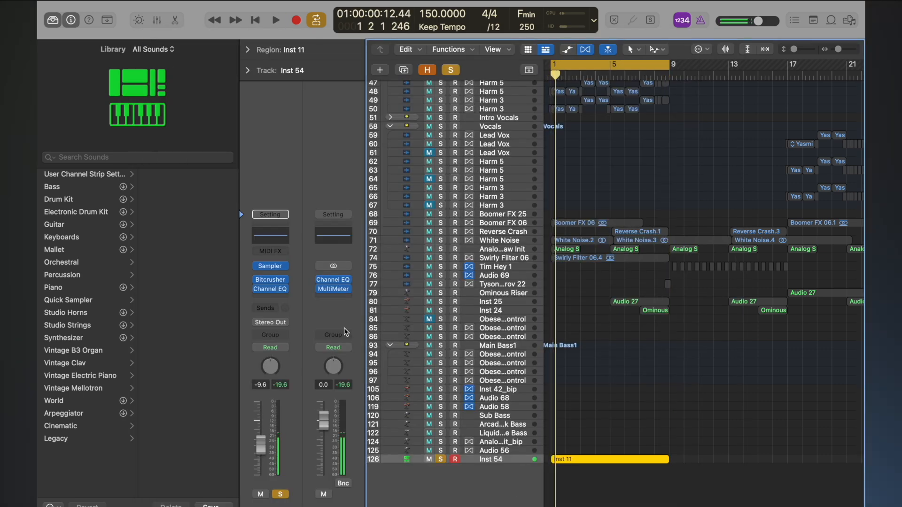
click(269, 288)
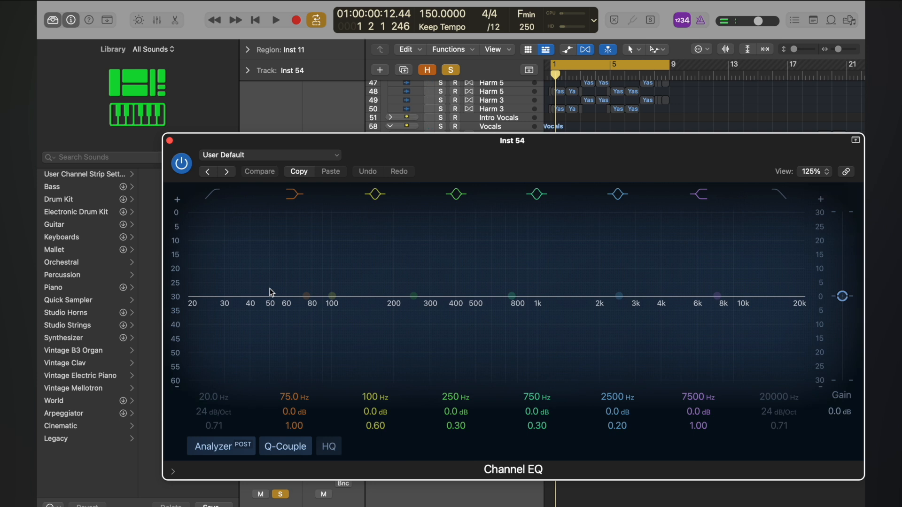
key(space)
click(212, 198)
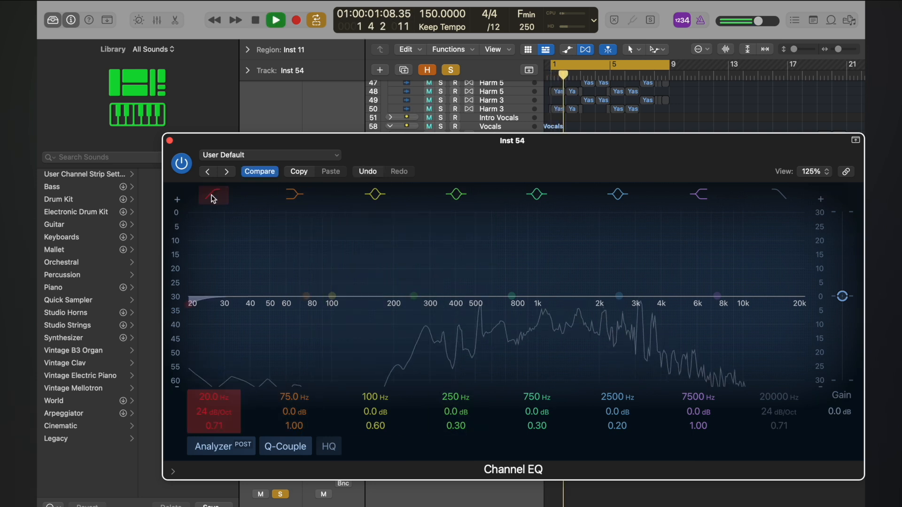
drag(190, 301, 368, 303)
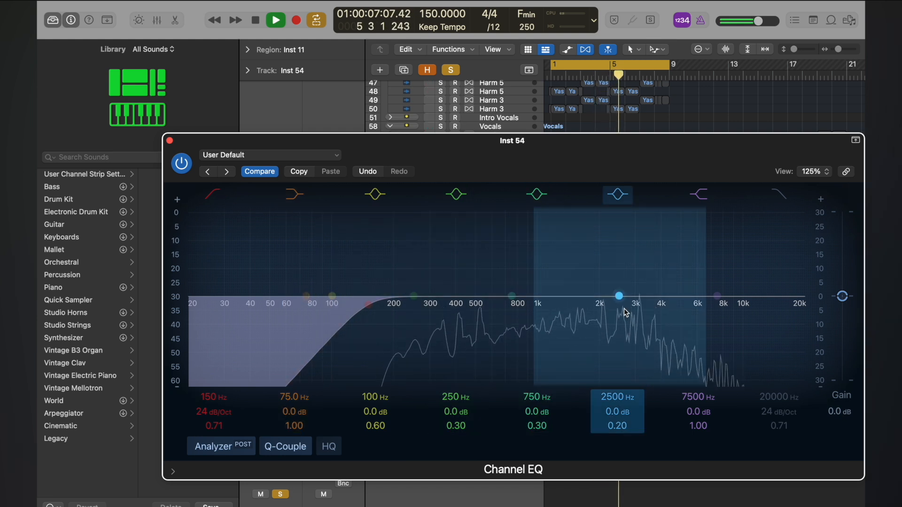
Cut 1.5 dB at 855 Hz in the Channel EQ, adjust the low cut to 153 Hz with Q 0.64, and close it
drag(512, 297, 520, 303)
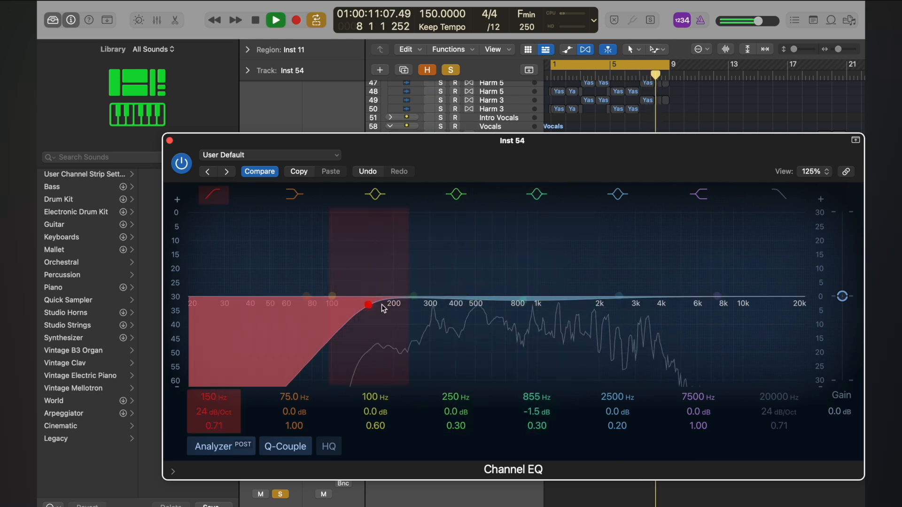
mouse_move(373, 306)
mouse_down()
mouse_move(389, 323)
mouse_move(374, 314)
mouse_up()
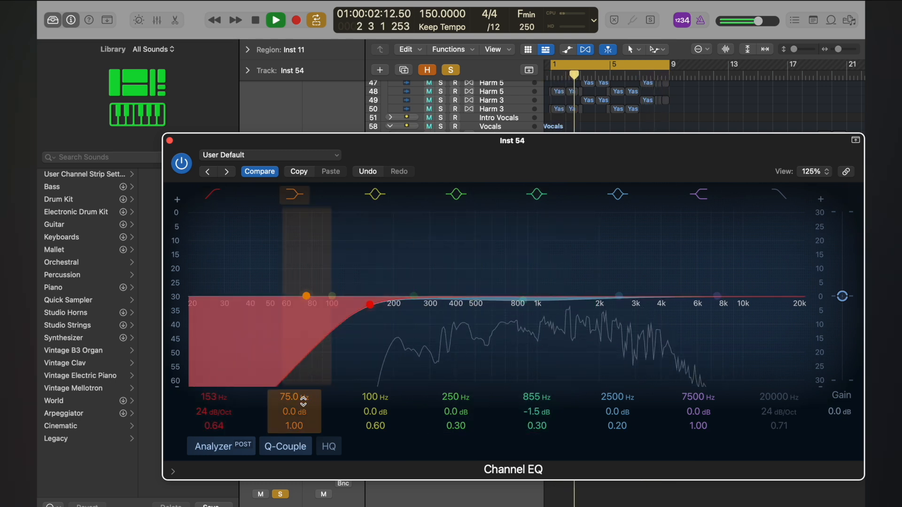
key(space)
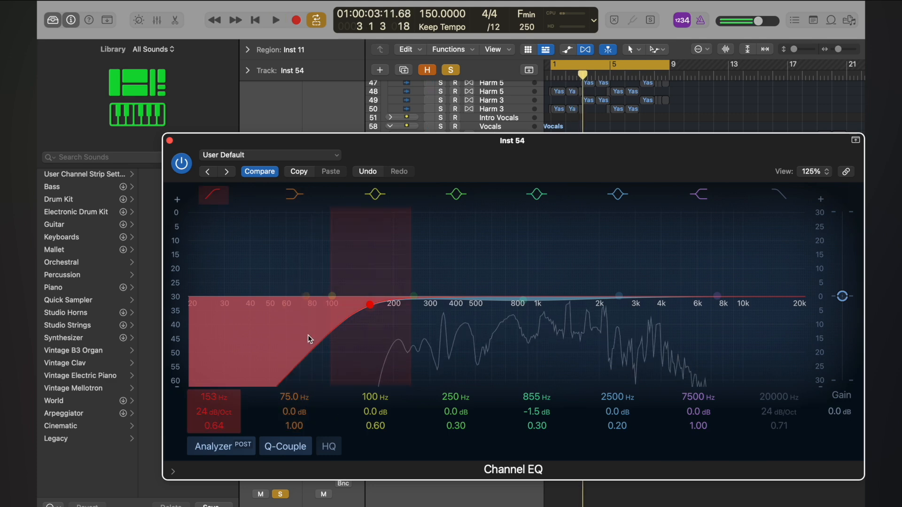
click(170, 141)
Raise the Sampler's Env 1 Amp attack to 51 ms while the loop plays, and close the Sampler
key(Return)
key(space)
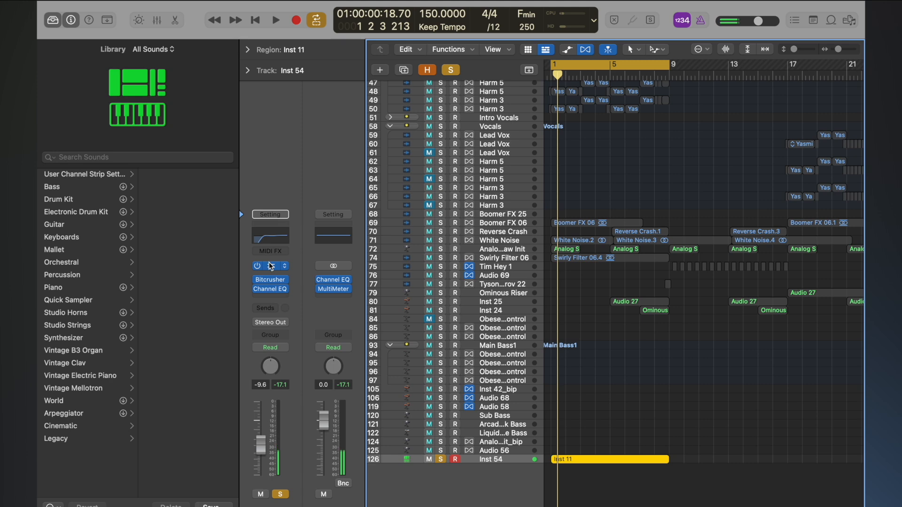
click(271, 266)
scroll(228, 194, up, 10)
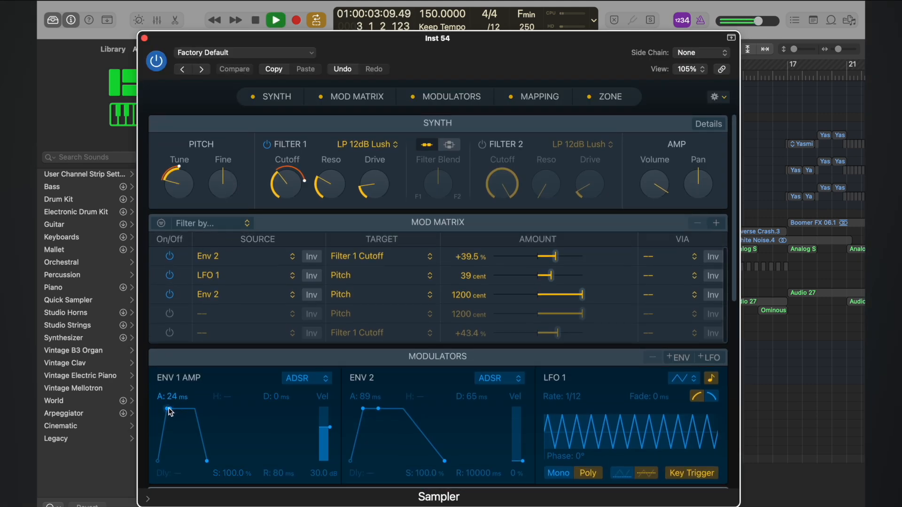
drag(169, 412, 172, 411)
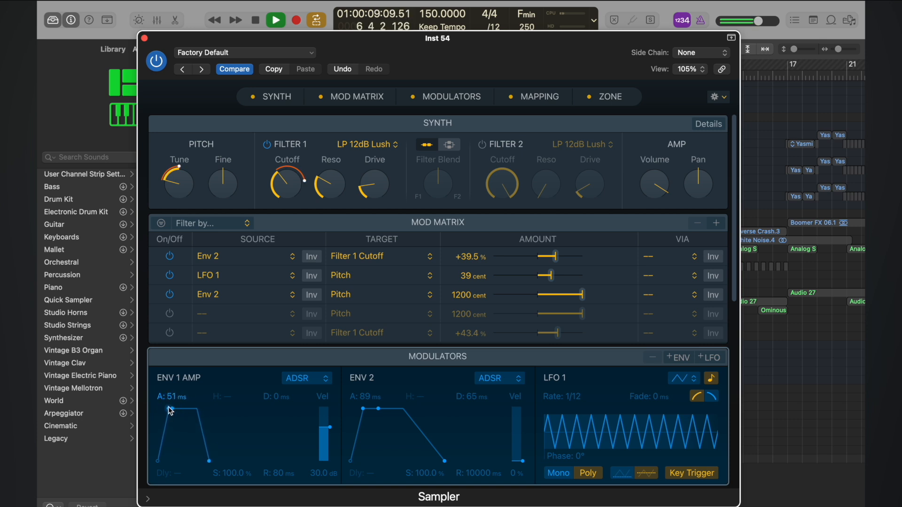
click(144, 38)
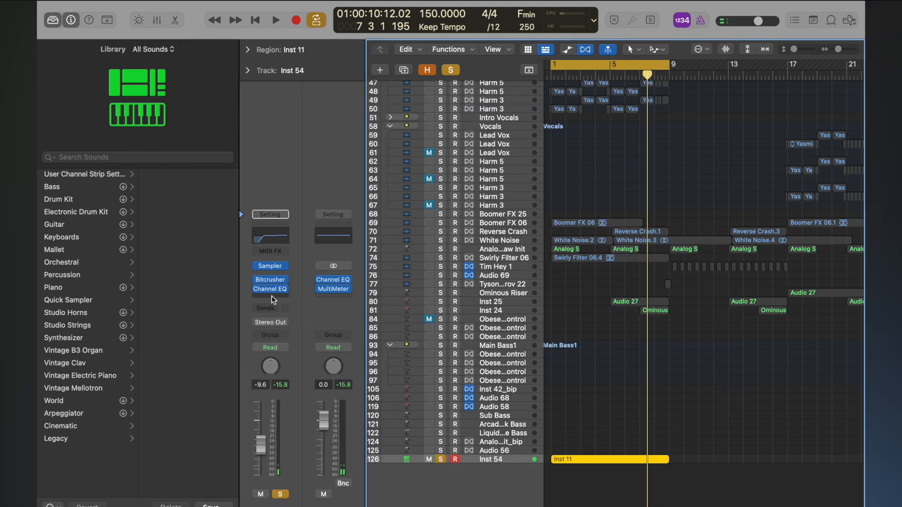
Compare the Inst 54 sound by bypassing the Bitcrusher and Channel EQ during playback and switching them back on
key(space)
click(257, 280)
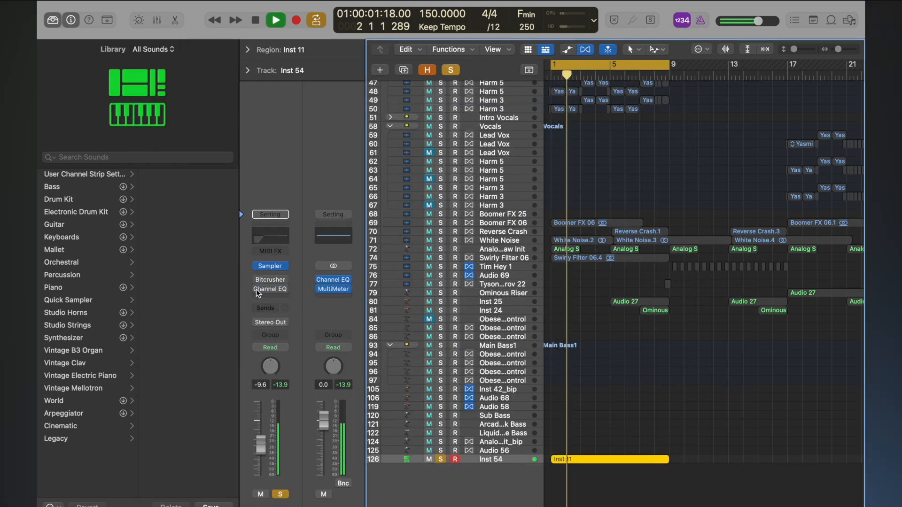
click(258, 279)
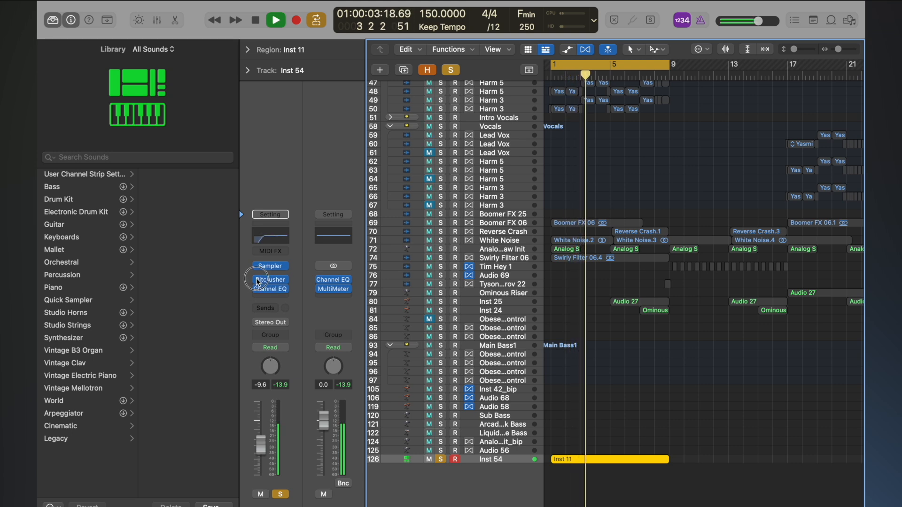
Stop playback and insert a Mono->Stereo Microphaser after the Channel EQ on Inst 54
key(space)
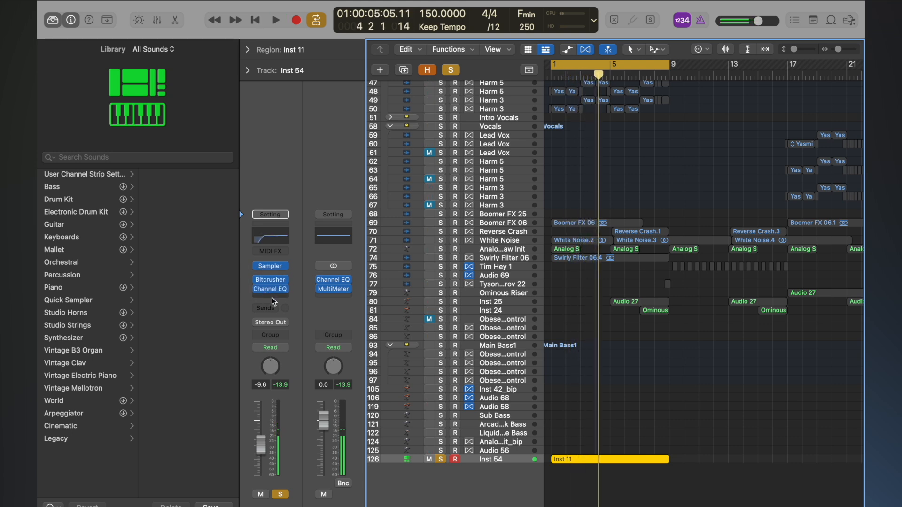
click(271, 297)
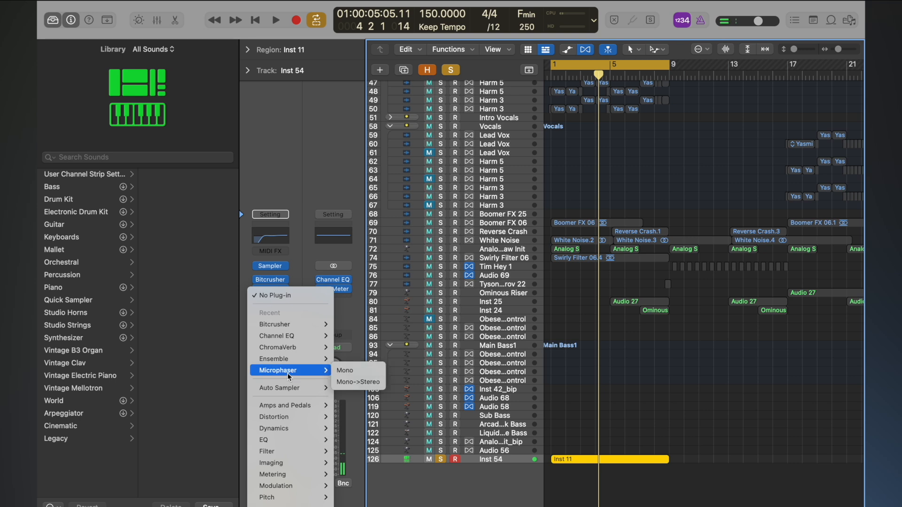
scroll(285, 414, down, 5)
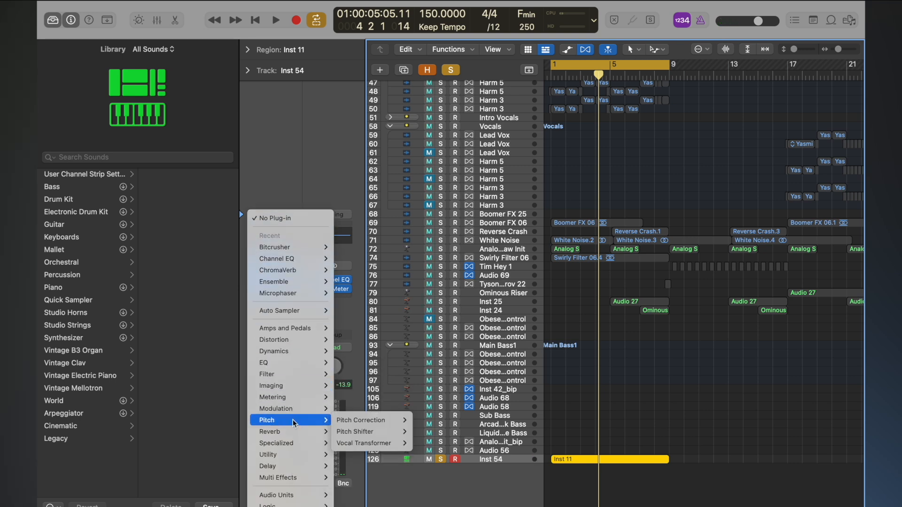
mouse_move(295, 407)
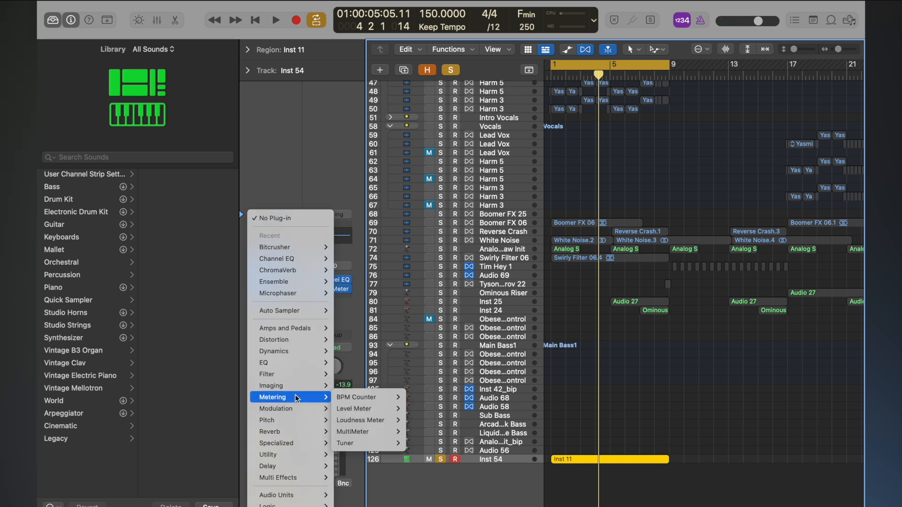
mouse_move(380, 426)
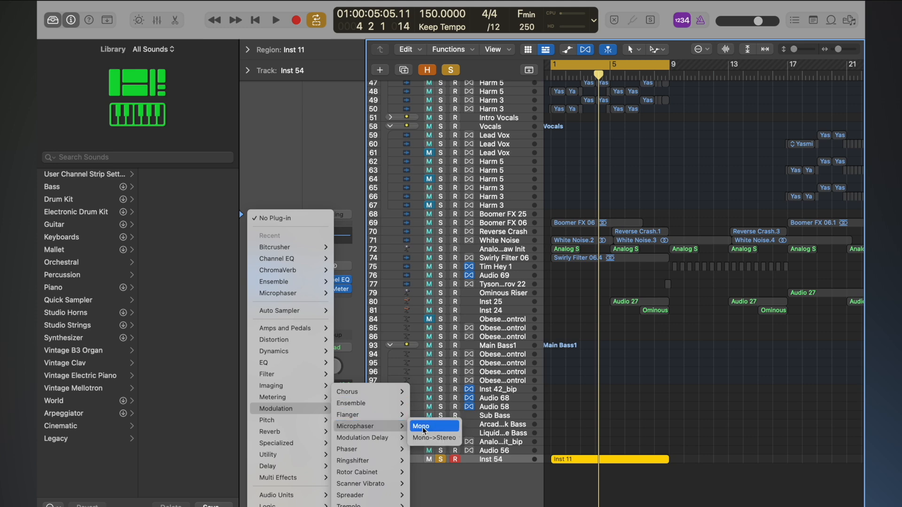
click(433, 438)
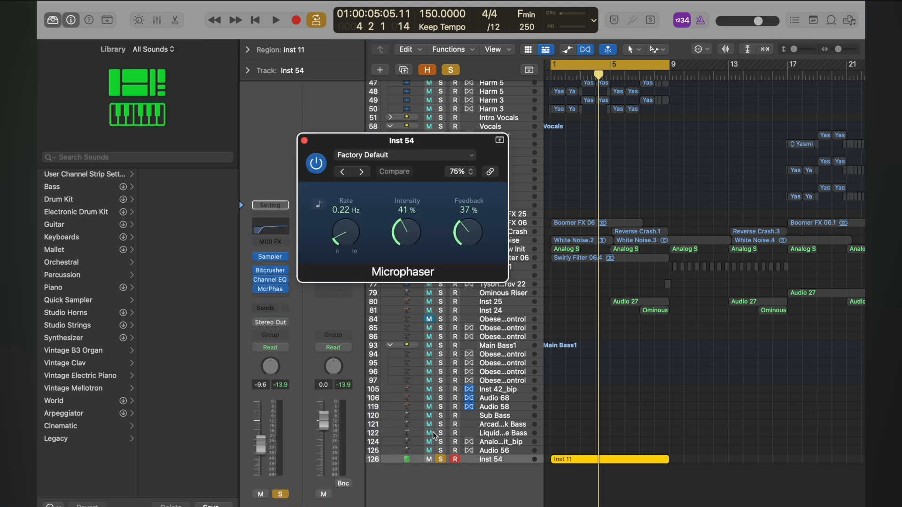
Audition the Microphaser presets while the loop plays and settle on Underwater
key(space)
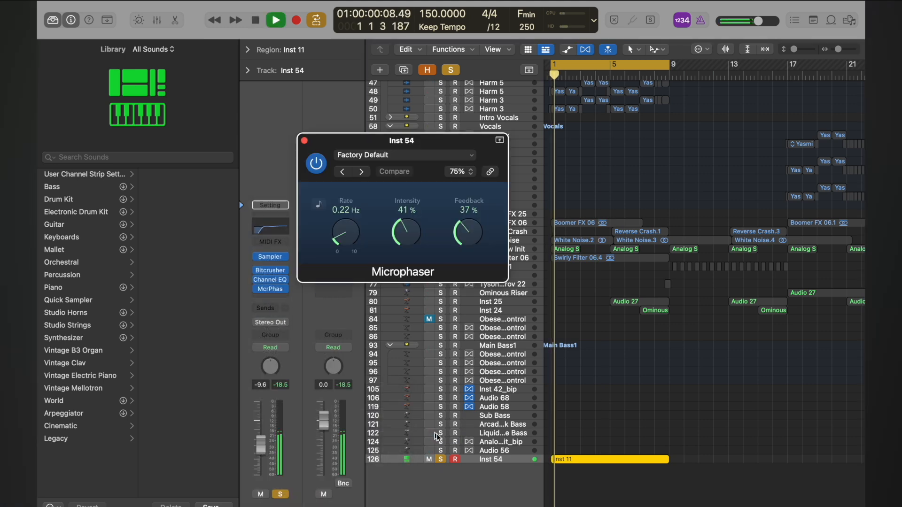
click(363, 172)
click(363, 172)
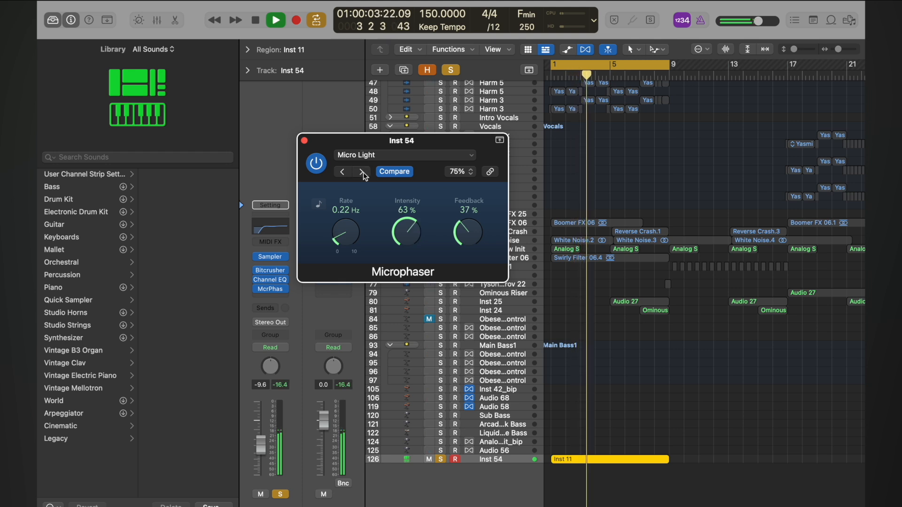
click(363, 172)
click(363, 172)
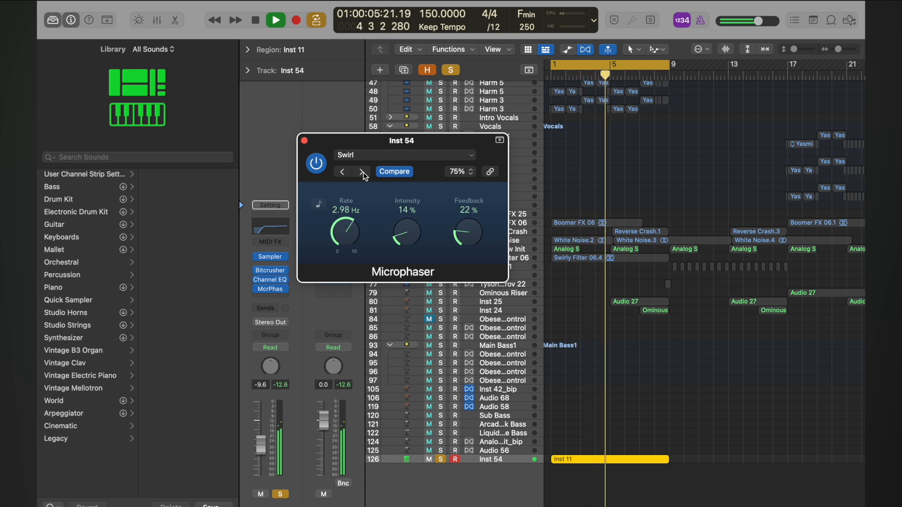
click(363, 172)
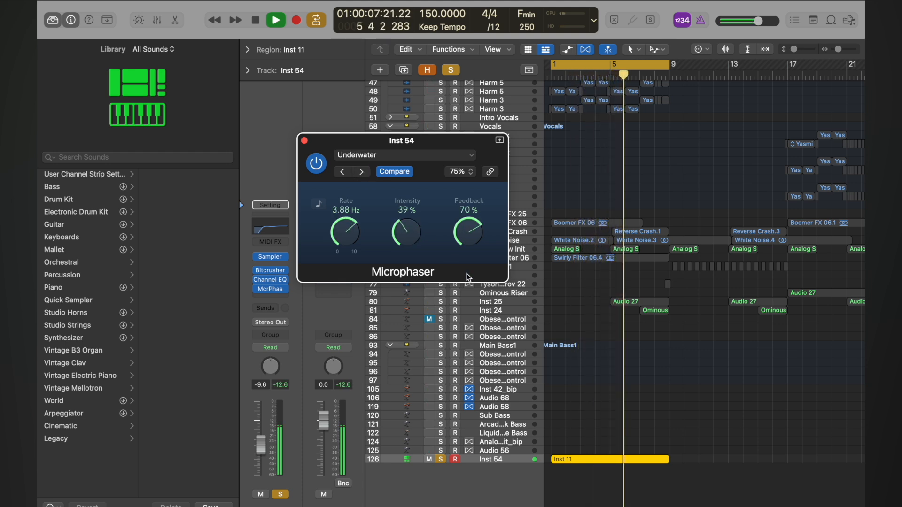
Lower the Microphaser's Feedback to 25% and Intensity to 19% during playback, and close the plug-in
drag(468, 235, 455, 301)
key(space)
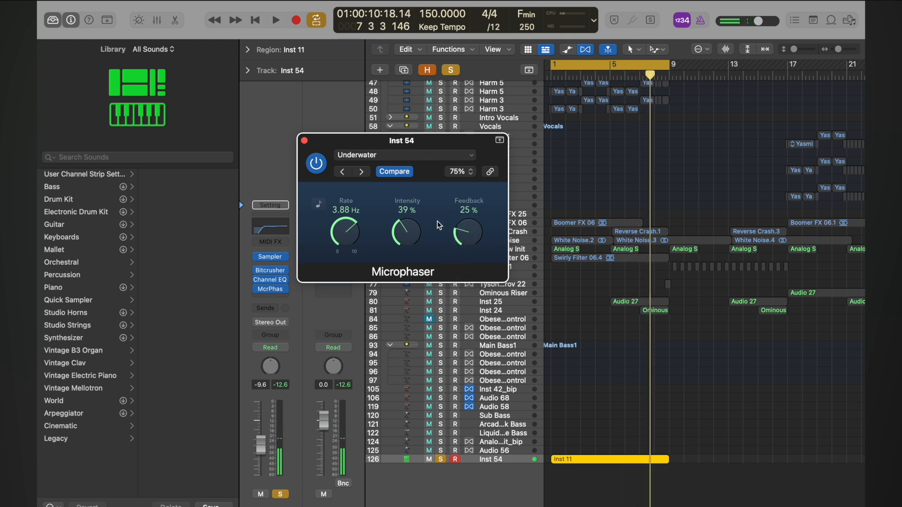
key(space)
drag(400, 226, 396, 260)
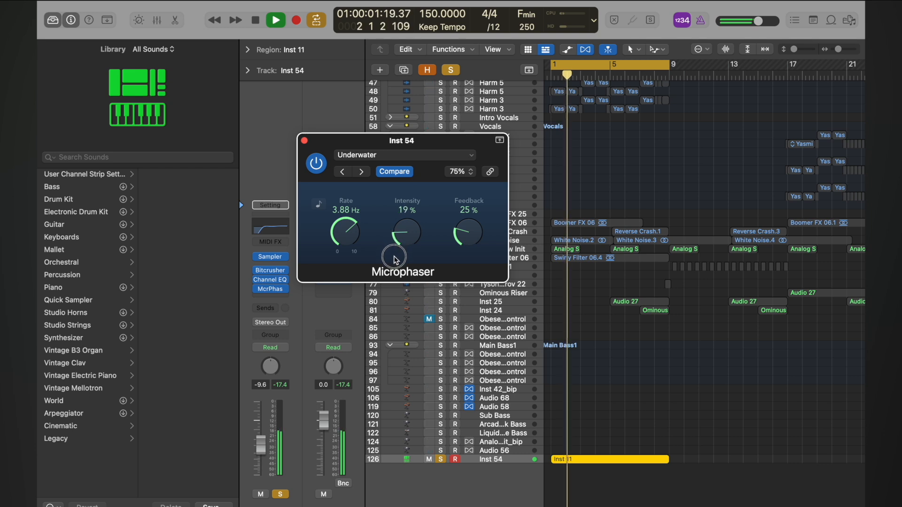
mouse_move(262, 275)
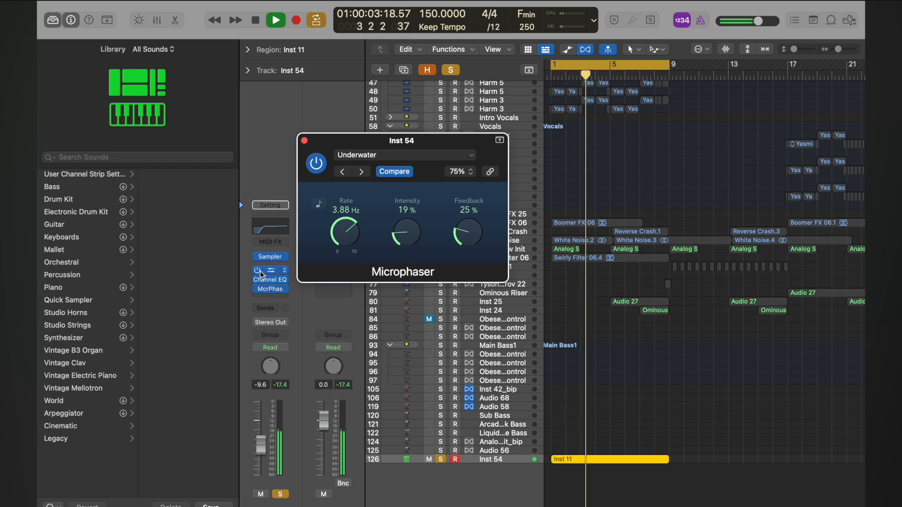
mouse_move(258, 271)
mouse_down()
mouse_move(258, 301)
mouse_move(256, 269)
mouse_up()
click(305, 140)
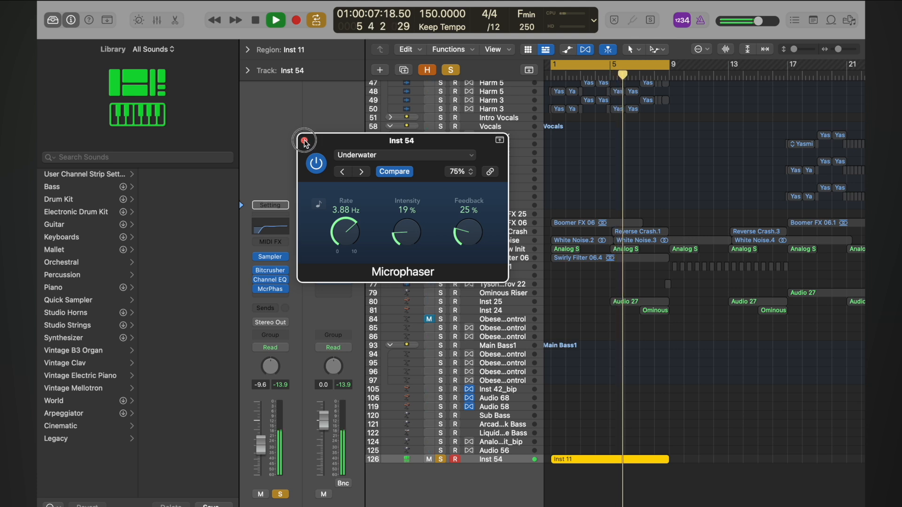
key(space)
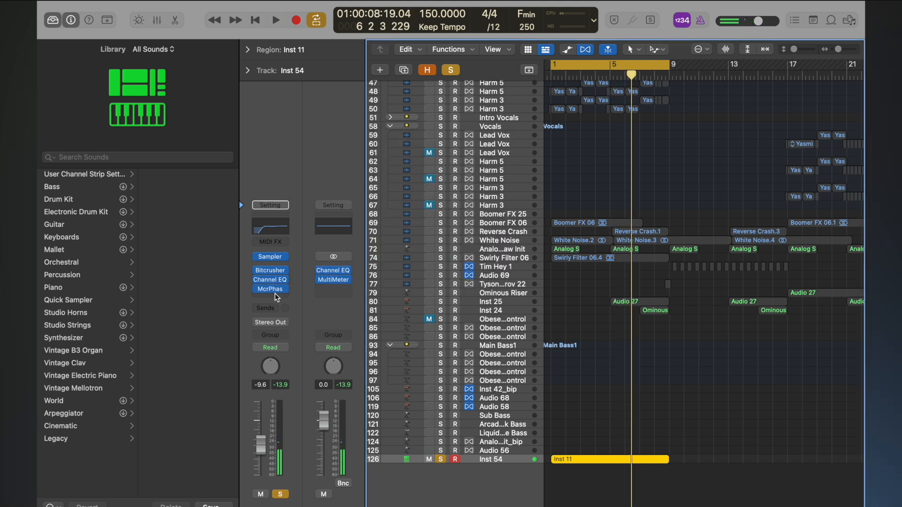
Insert a stereo Ensemble after the Microphaser on Inst 54 and start the loop
click(277, 298)
mouse_move(310, 371)
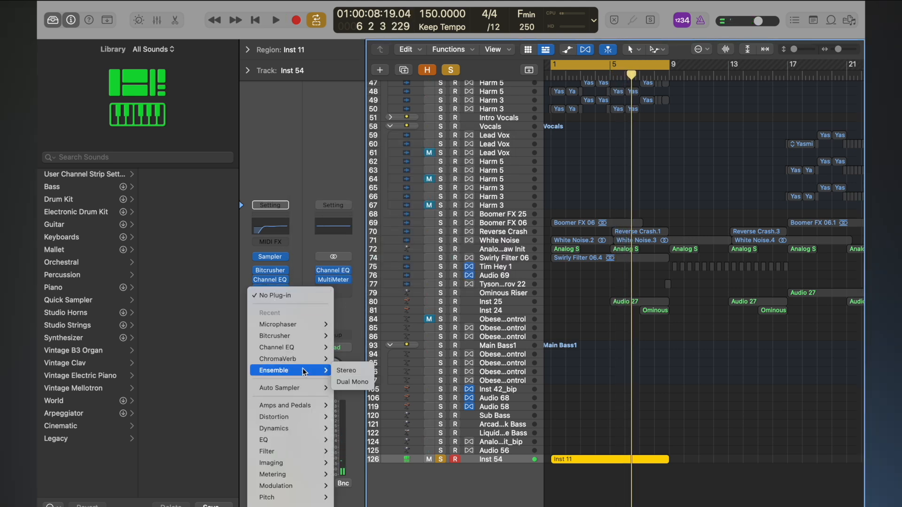
click(353, 370)
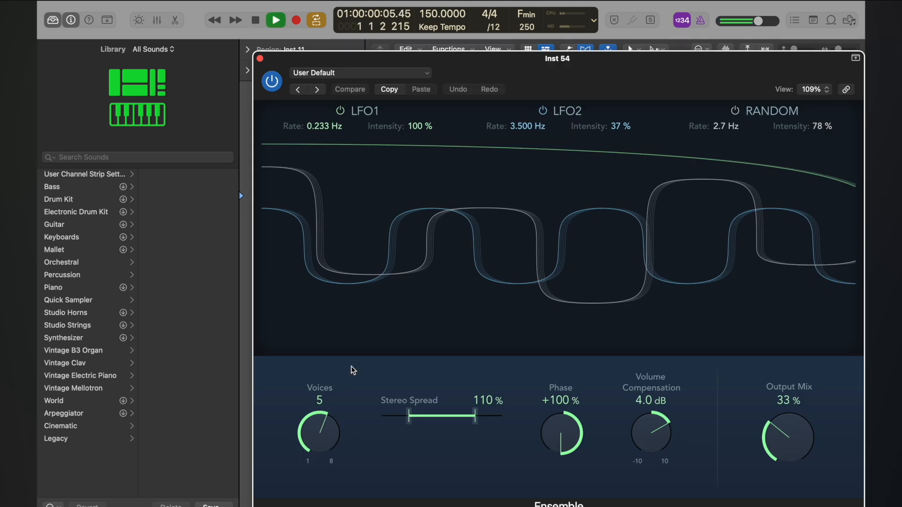
drag(506, 60, 418, 41)
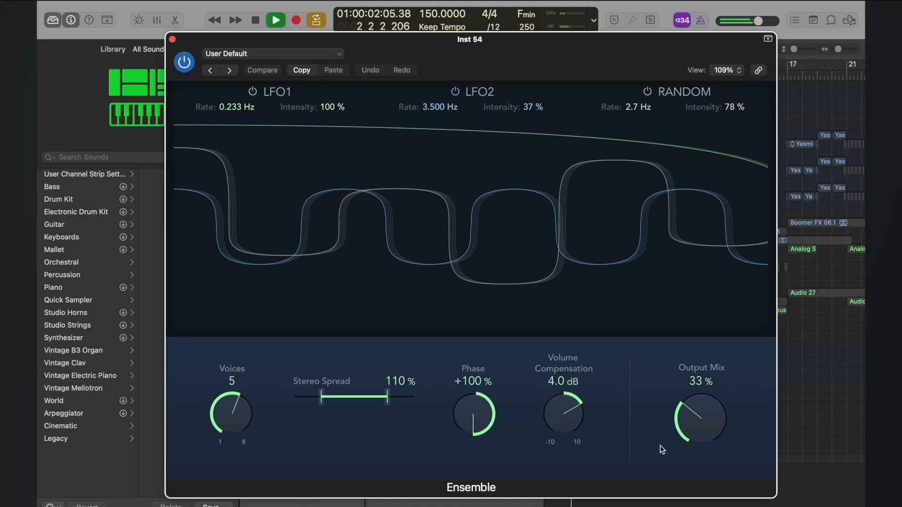
Audition the Ensemble presets during playback, keep Screen Door, and close the plug-in
click(231, 70)
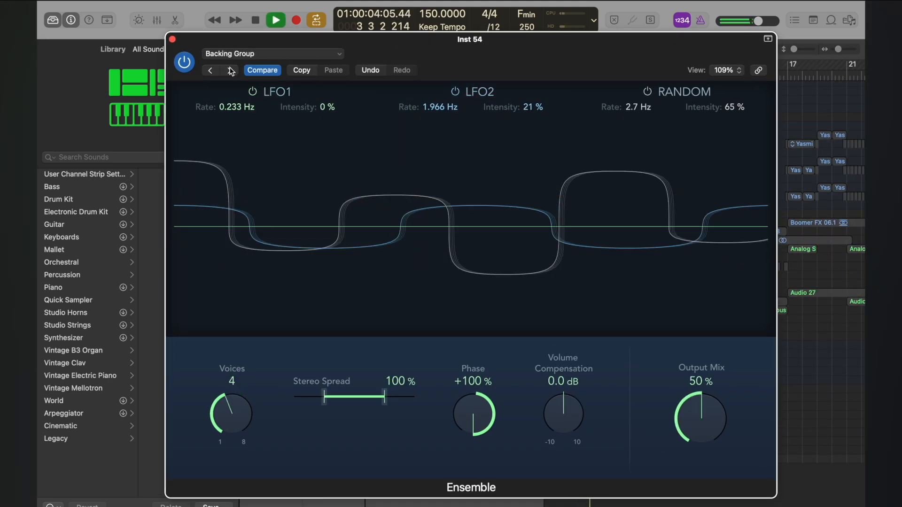
click(231, 70)
click(231, 70)
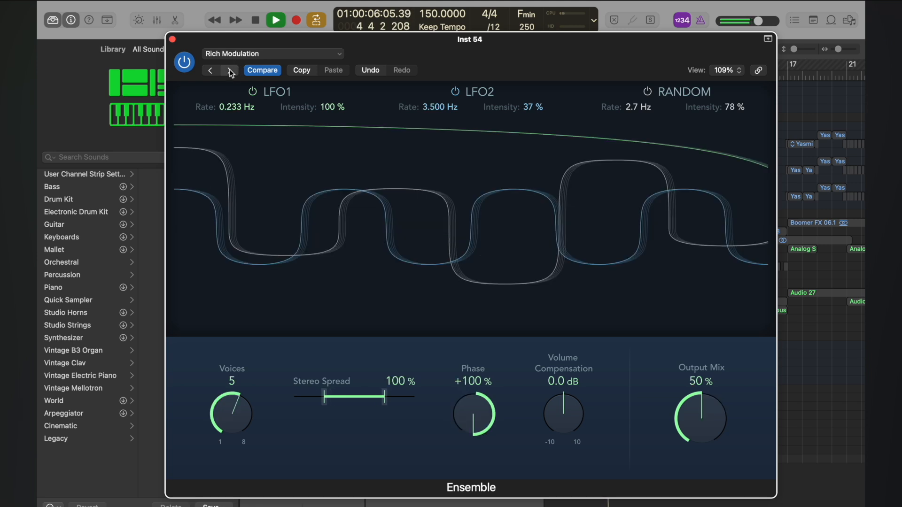
click(231, 70)
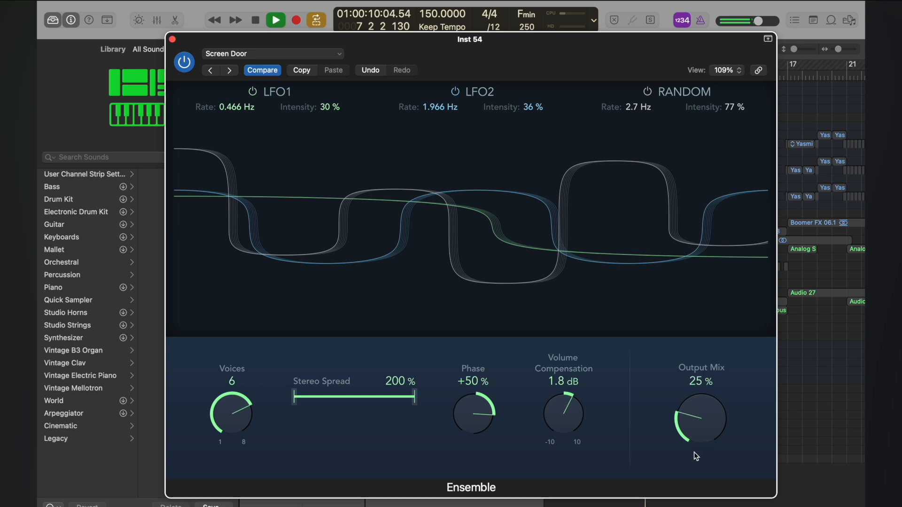
click(172, 39)
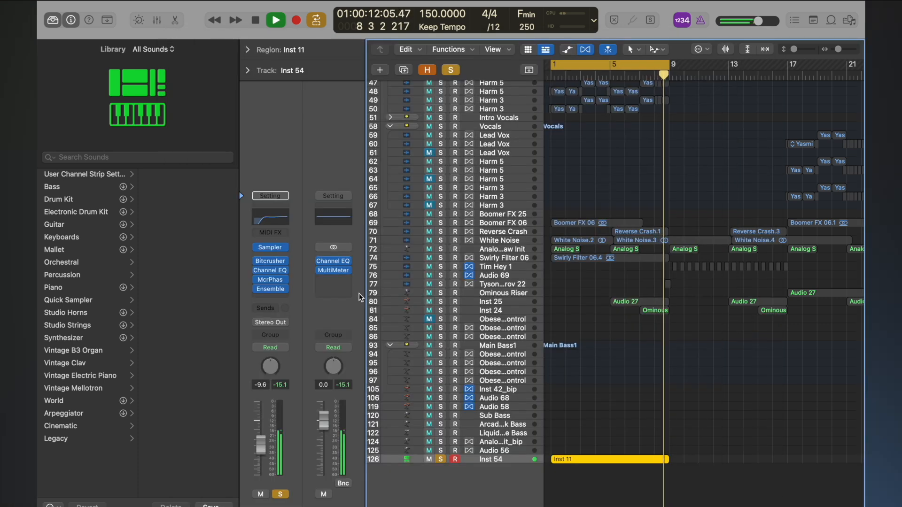
key(space)
Listen to the opening of the Inst 54 loop with the Microphaser and Ensemble active
click(271, 296)
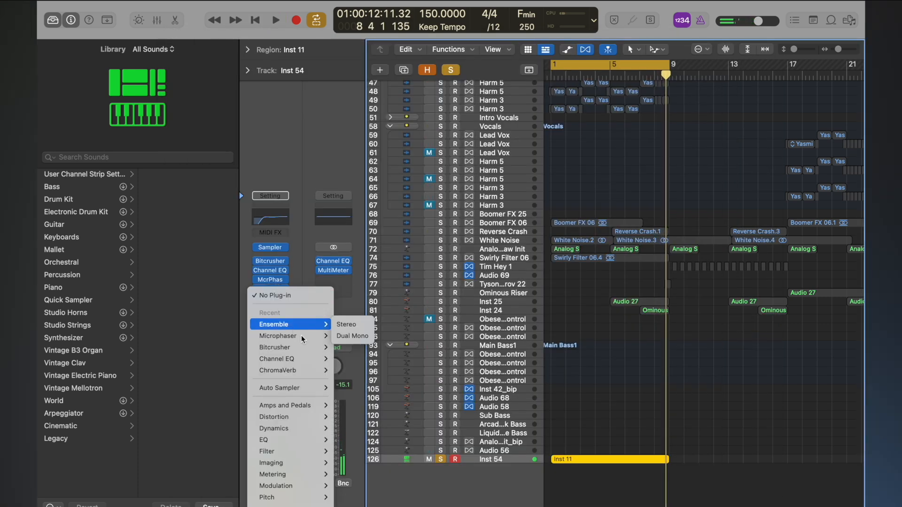
click(278, 136)
key(space)
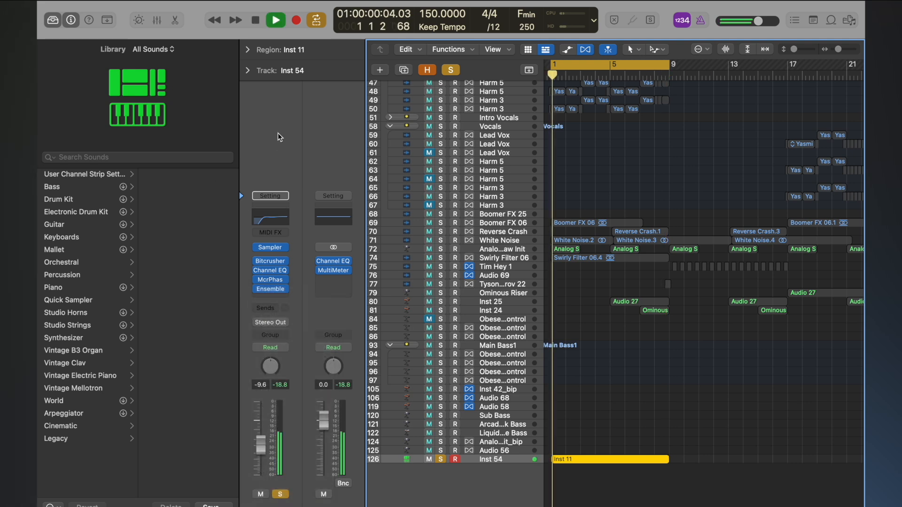
key(space)
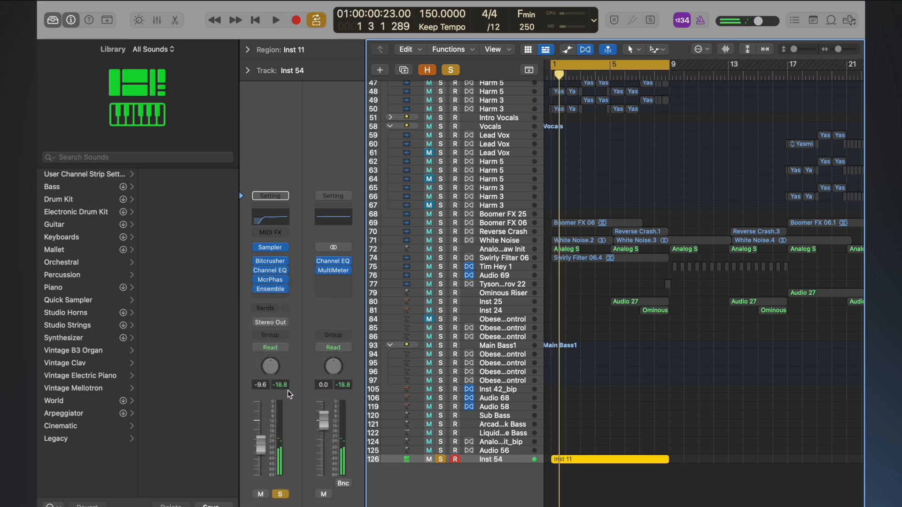
key(space)
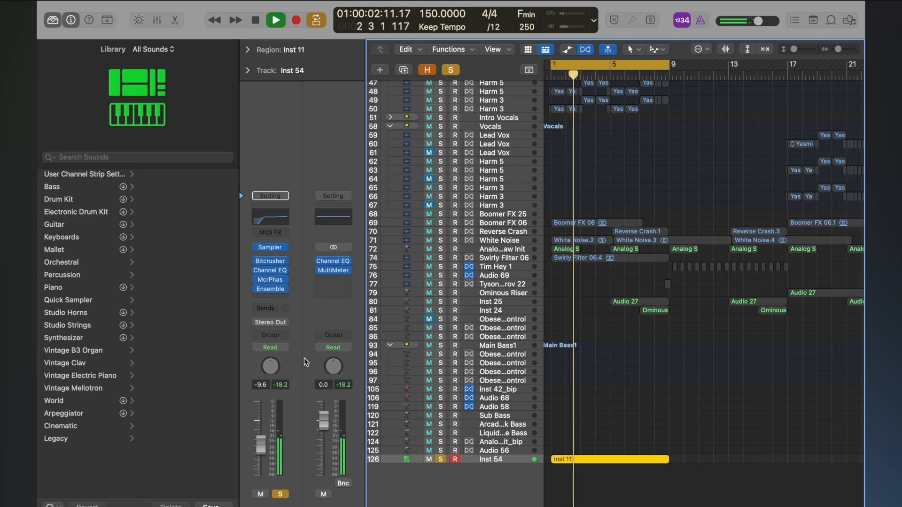
key(space)
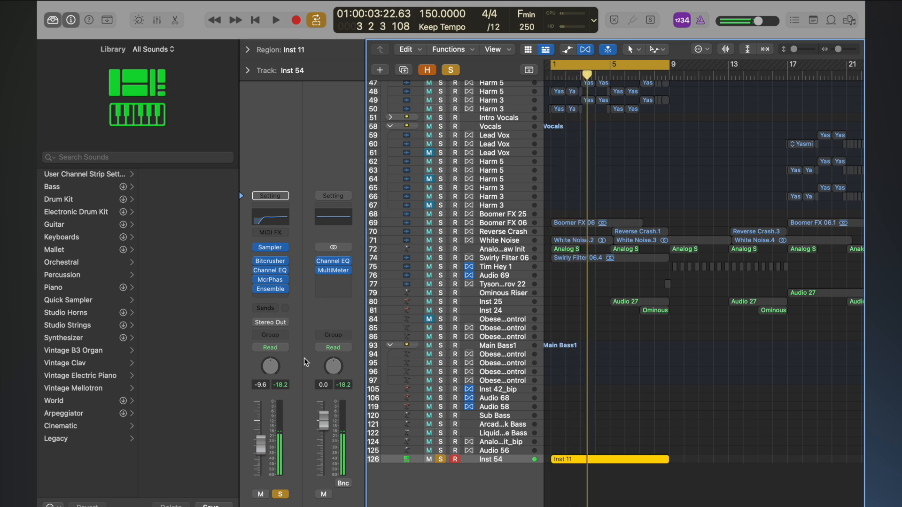
Insert a second stereo Bitcrusher after Ensemble with Drive at 18 dB, and lower the Inst 54 volume to -30 dB
click(273, 299)
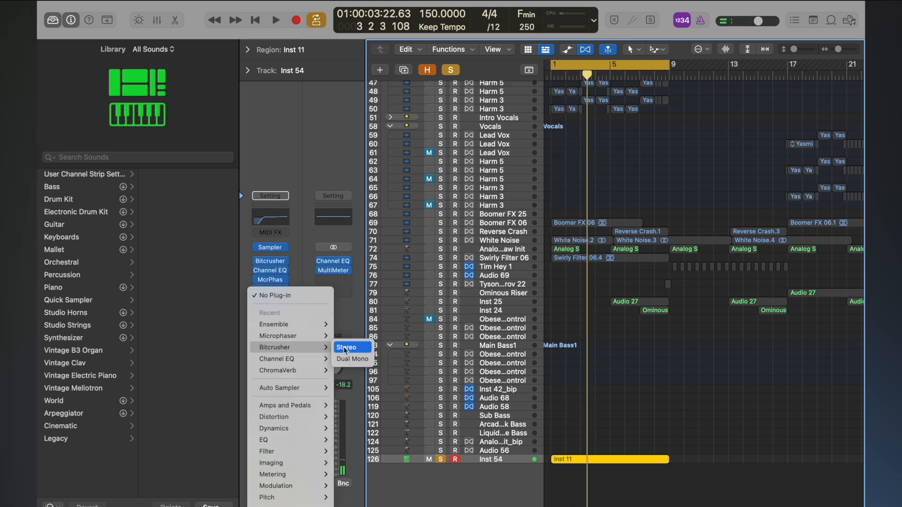
click(348, 349)
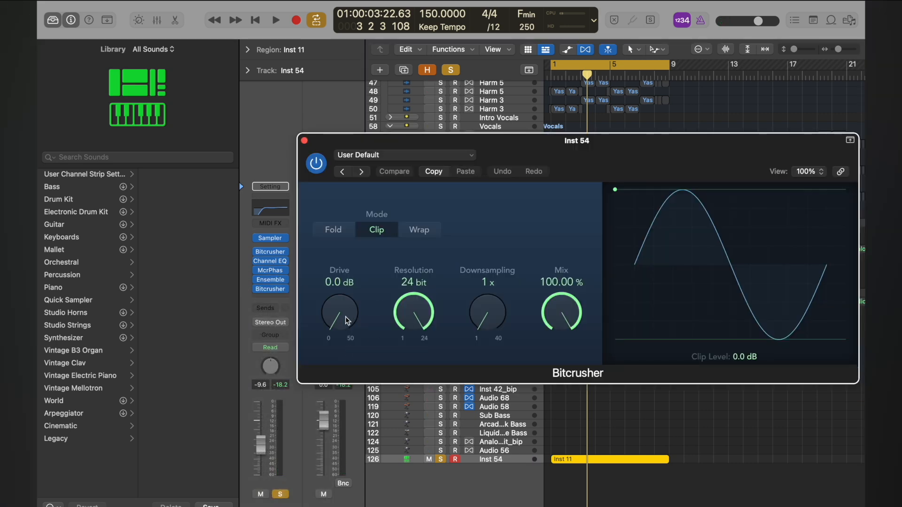
drag(345, 319, 323, 261)
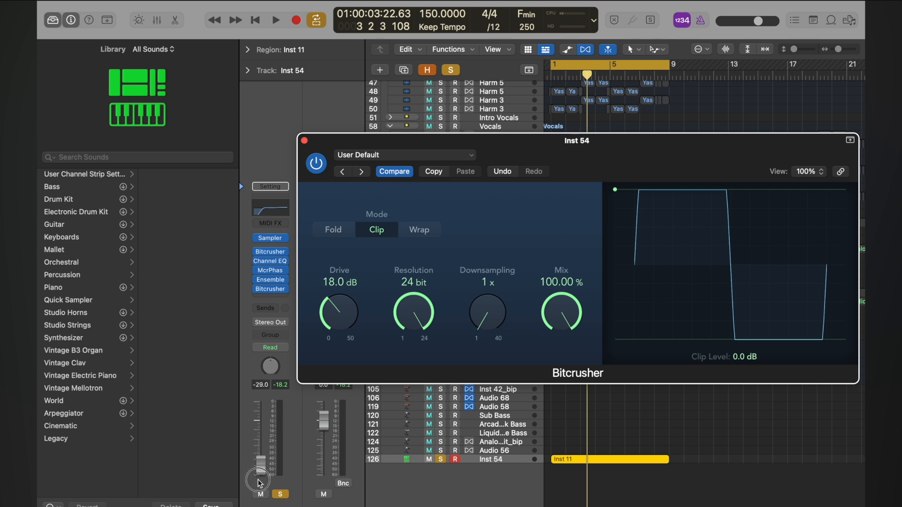
key(space)
drag(257, 489, 257, 469)
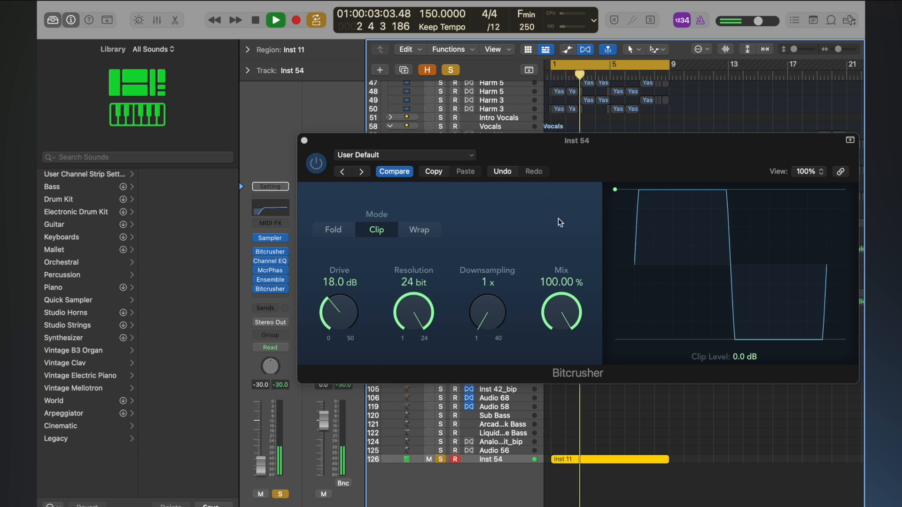
Try a Clip Level of -10 dB in the second Bitcrusher during playback, restore it to 0 dB, and close the plug-in
drag(609, 233, 609, 284)
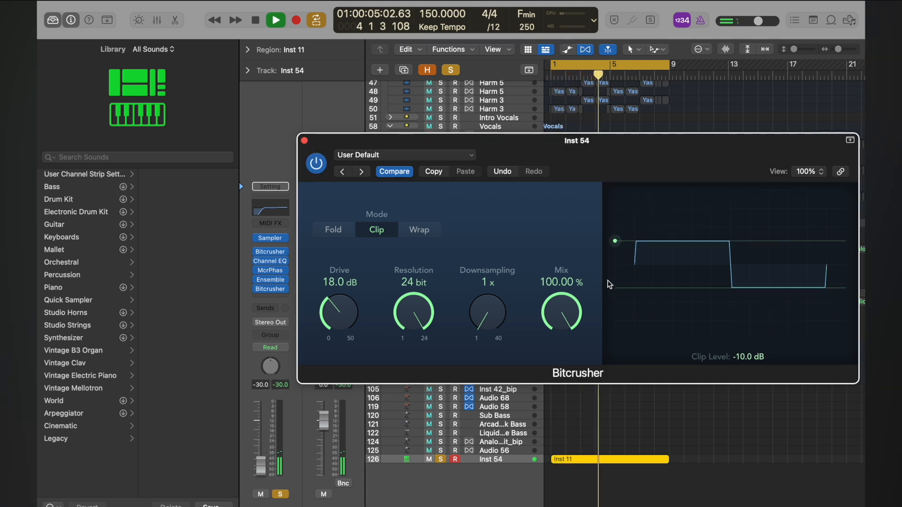
drag(607, 280, 613, 171)
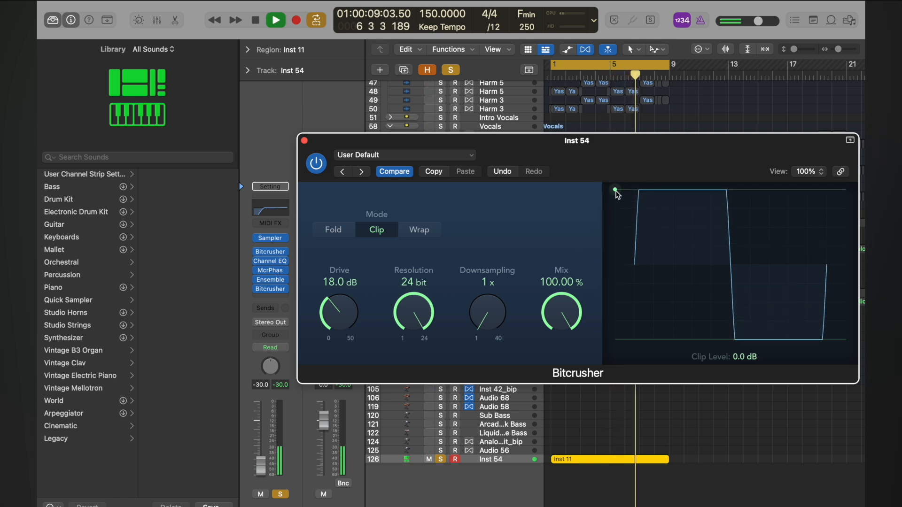
key(space)
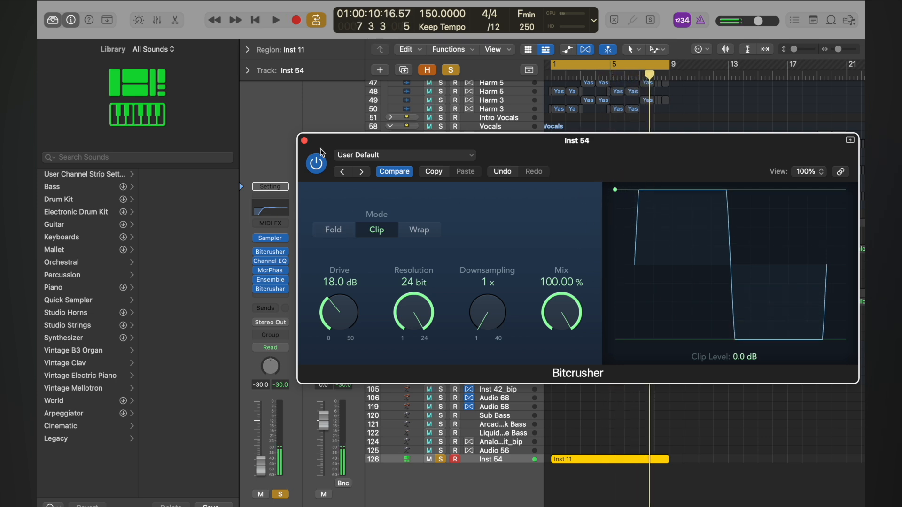
click(304, 141)
Insert a stereo Echo delay after the second Bitcrusher on the Inst 54 channel
click(269, 297)
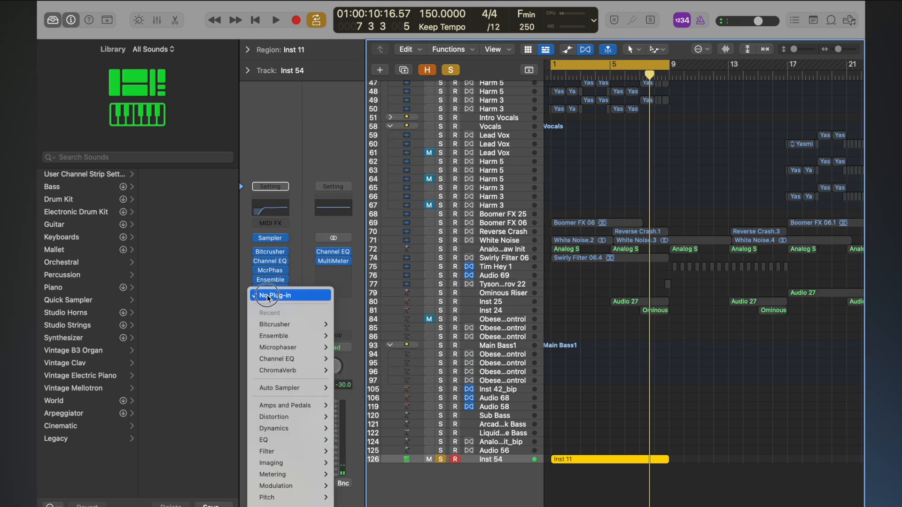
mouse_move(299, 352)
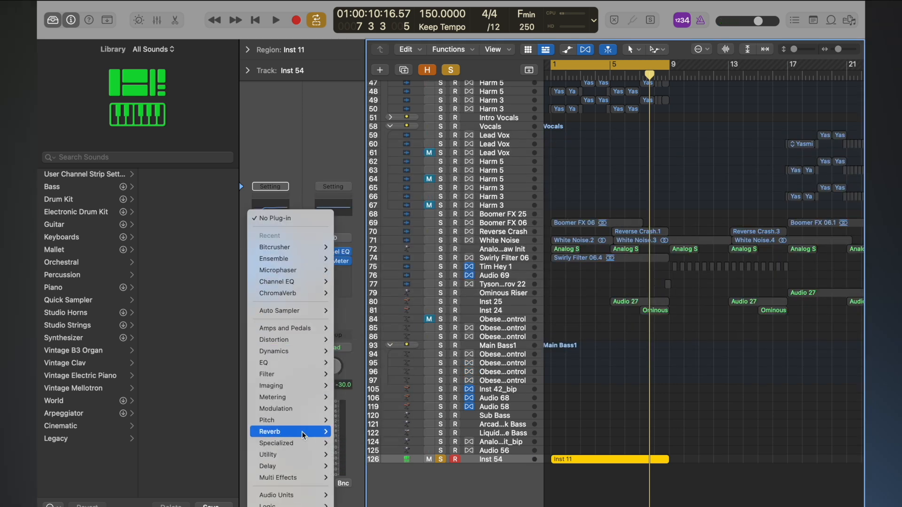
mouse_move(309, 432)
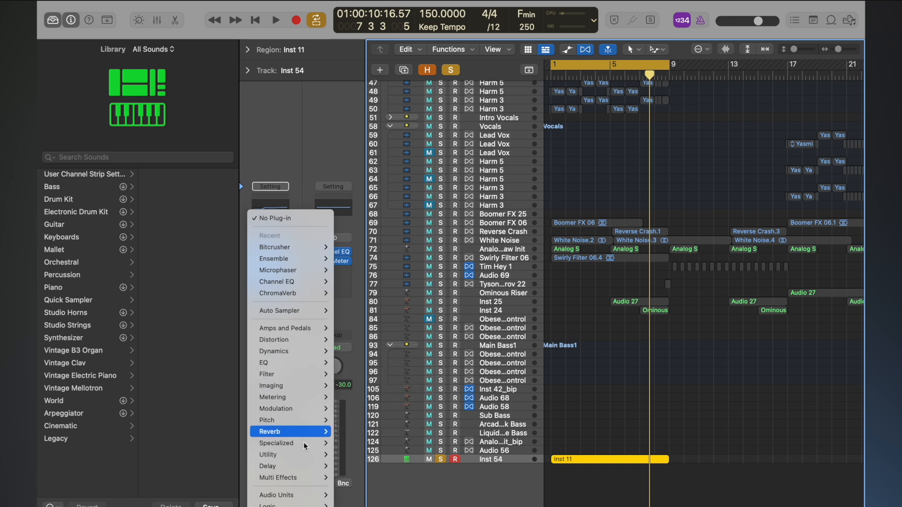
mouse_move(303, 466)
mouse_move(348, 472)
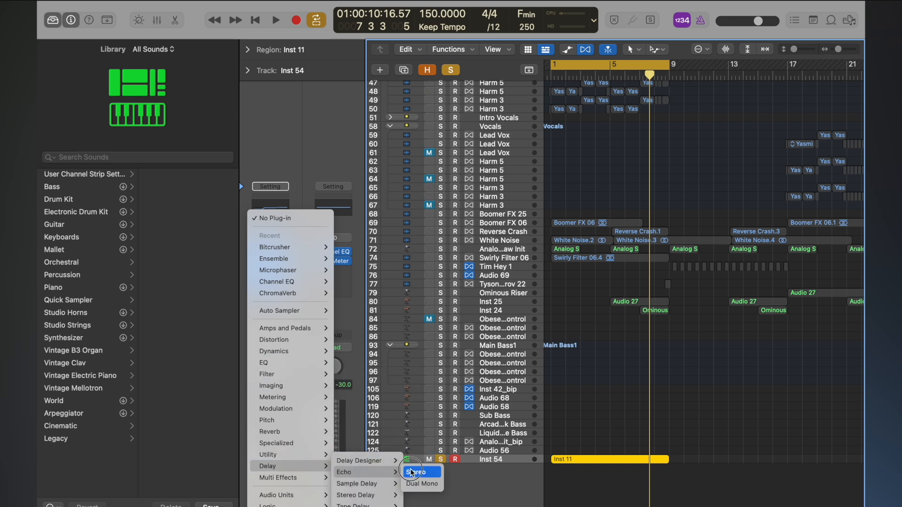
click(414, 475)
While the loop plays, set the Echo's Note value to 1/8 and its Wet level to 16%
key(space)
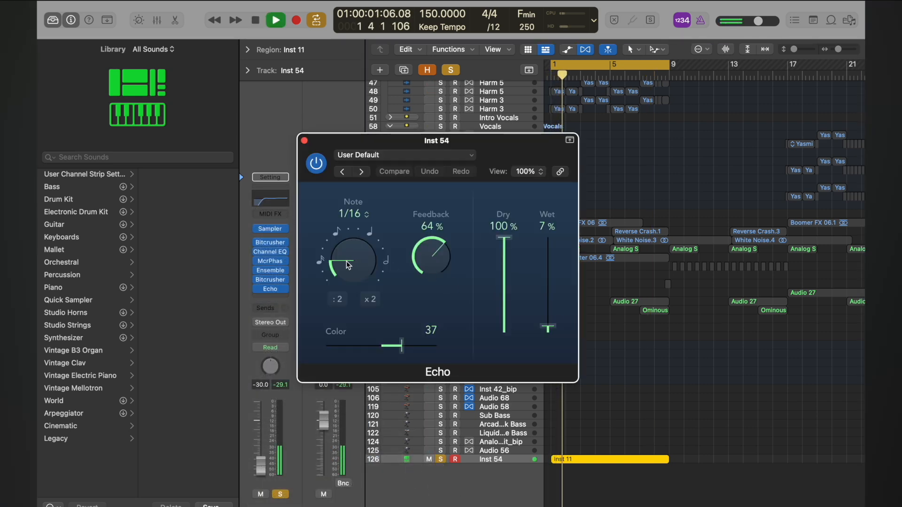
drag(548, 328, 548, 297)
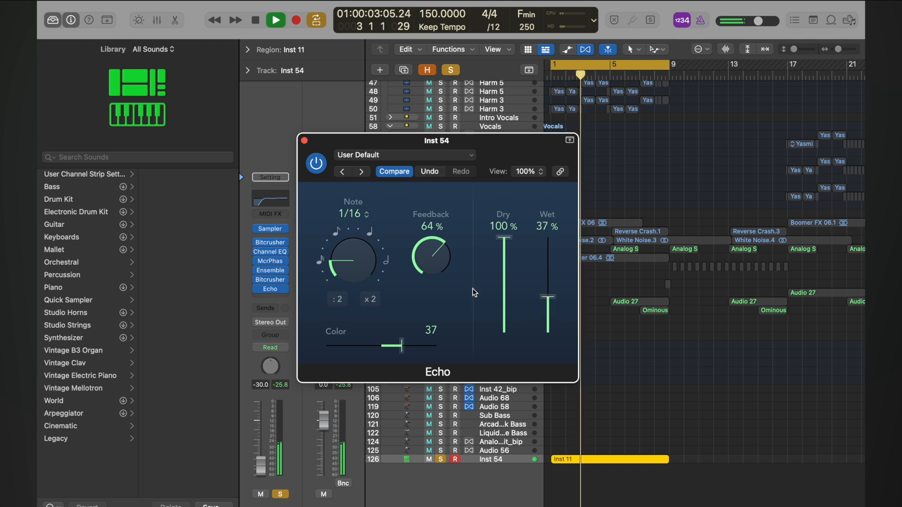
drag(363, 263, 356, 233)
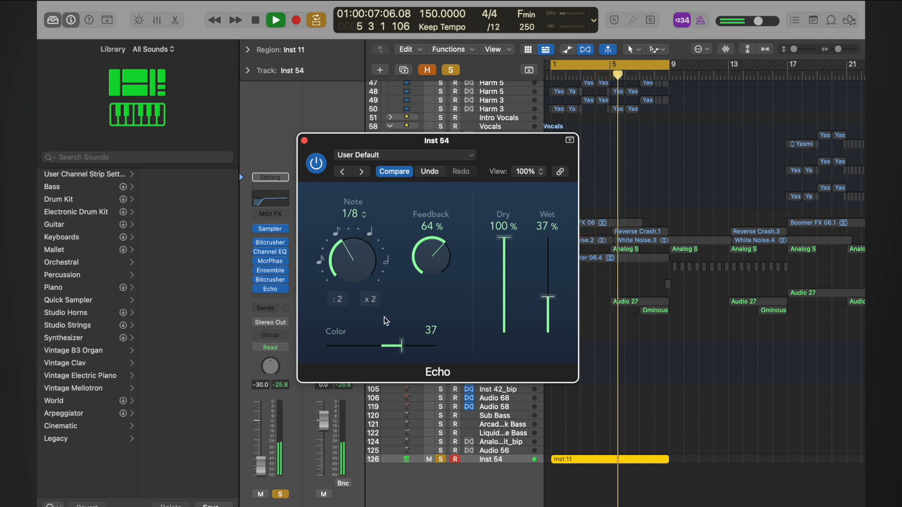
drag(553, 303, 557, 322)
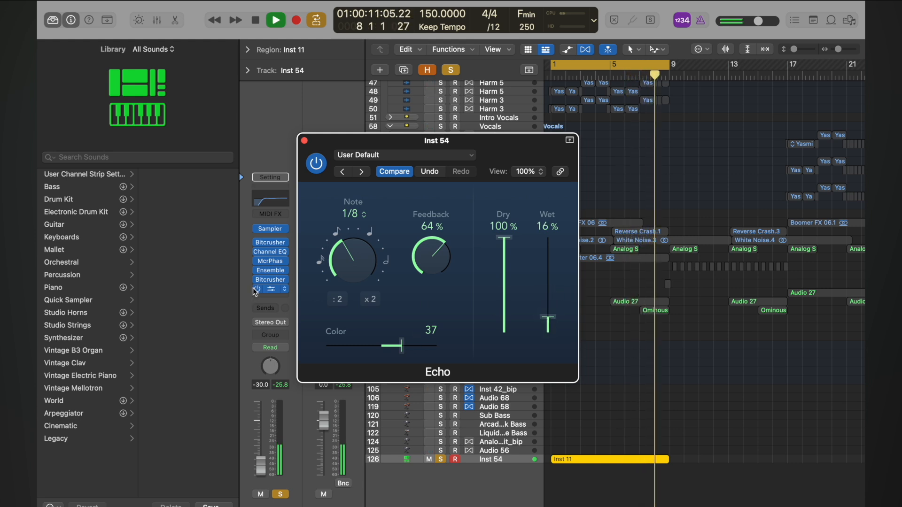
Compare the loop with the whole Inst 54 effects chain bypassed and re-enabled, and close the Echo window
click(257, 244)
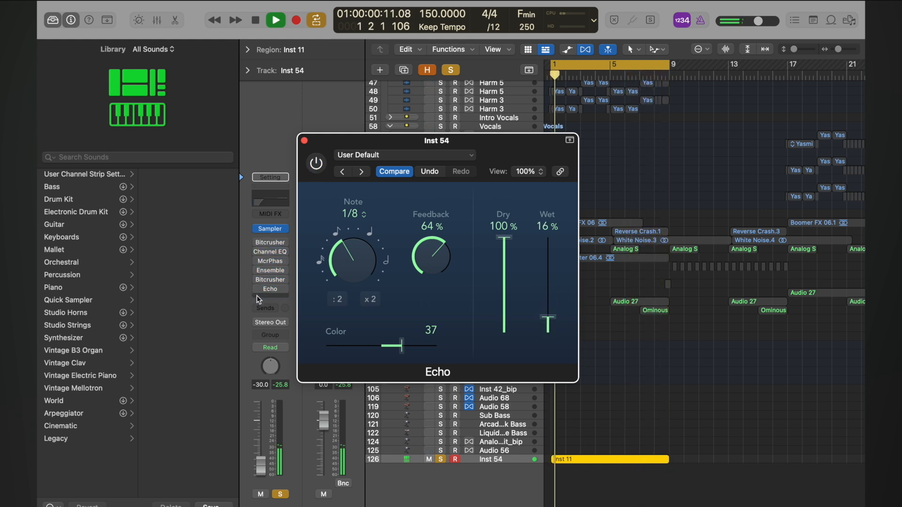
click(257, 244)
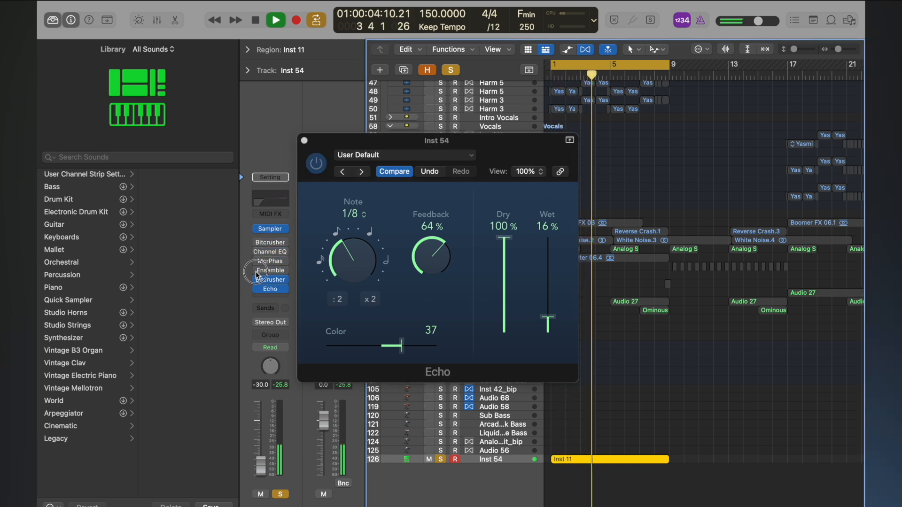
click(256, 245)
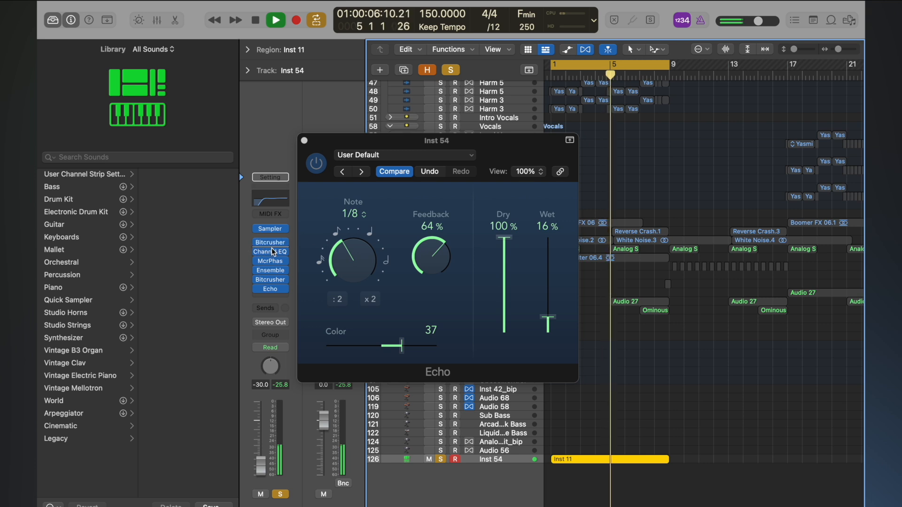
click(304, 141)
Insert a stereo ChromaVerb reverb after Echo on the Inst 54 channel, listen briefly and stop playback
click(276, 298)
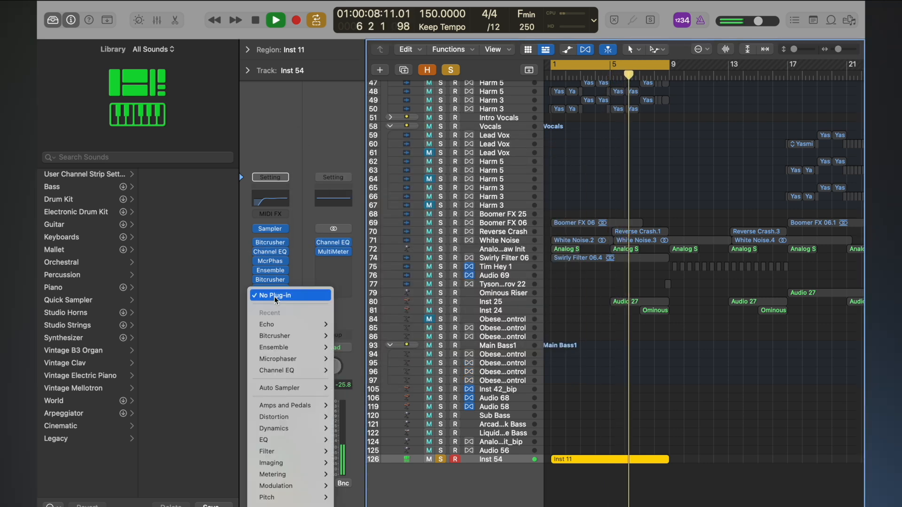
mouse_move(309, 416)
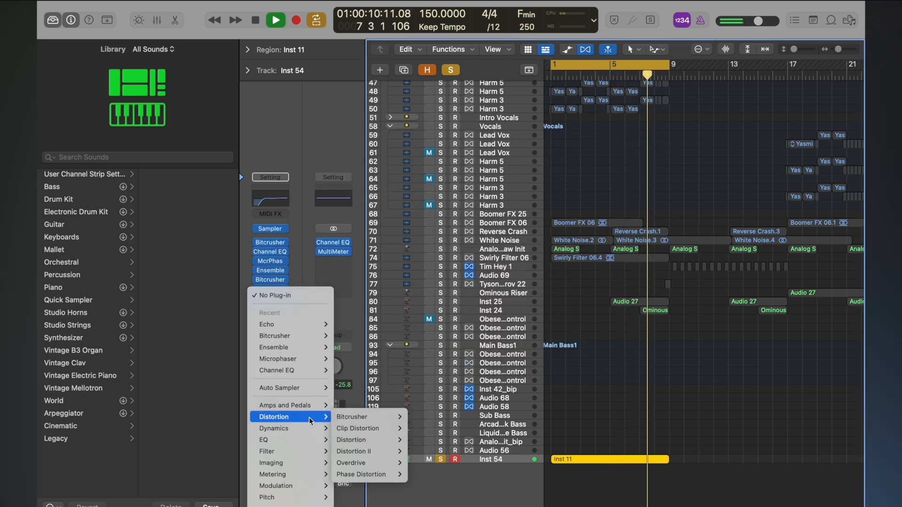
scroll(301, 441, down, 3)
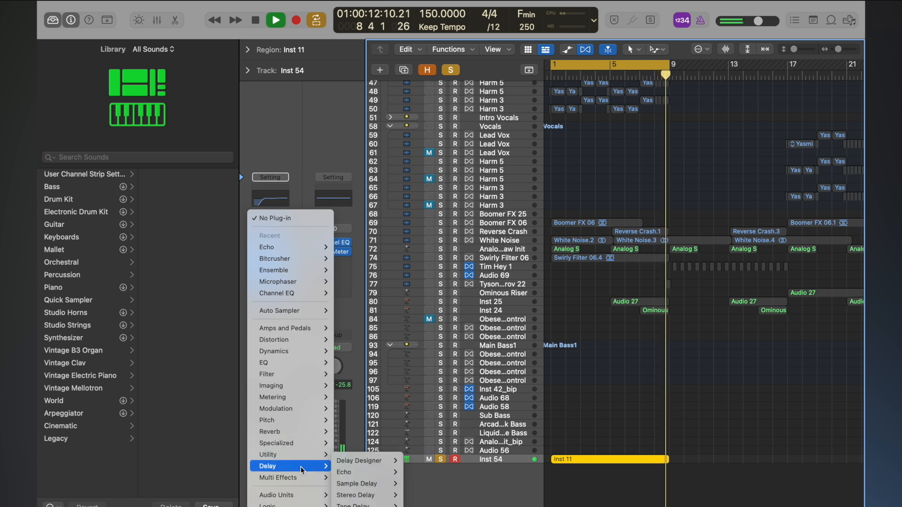
mouse_move(325, 439)
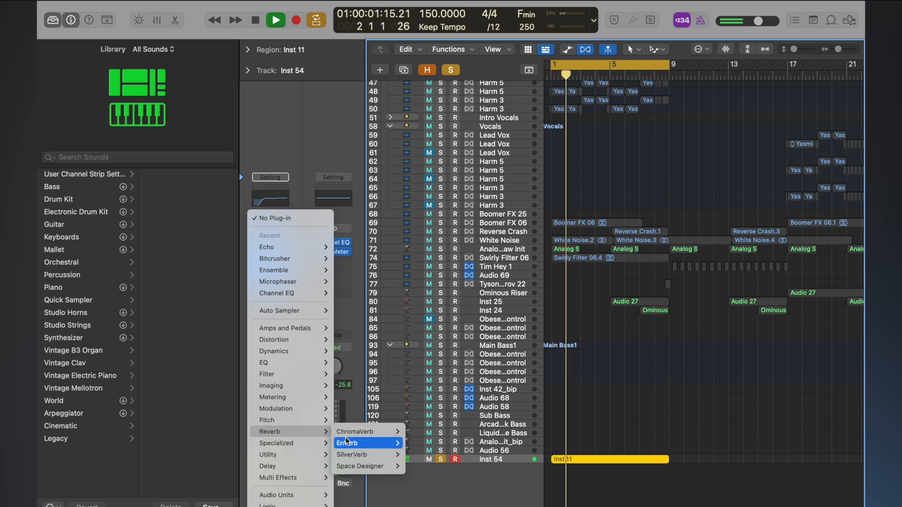
mouse_move(369, 434)
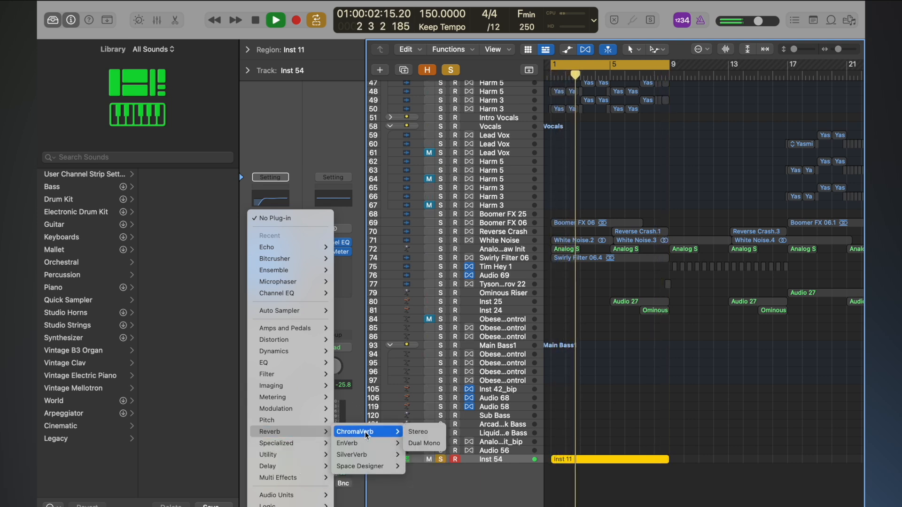
click(410, 433)
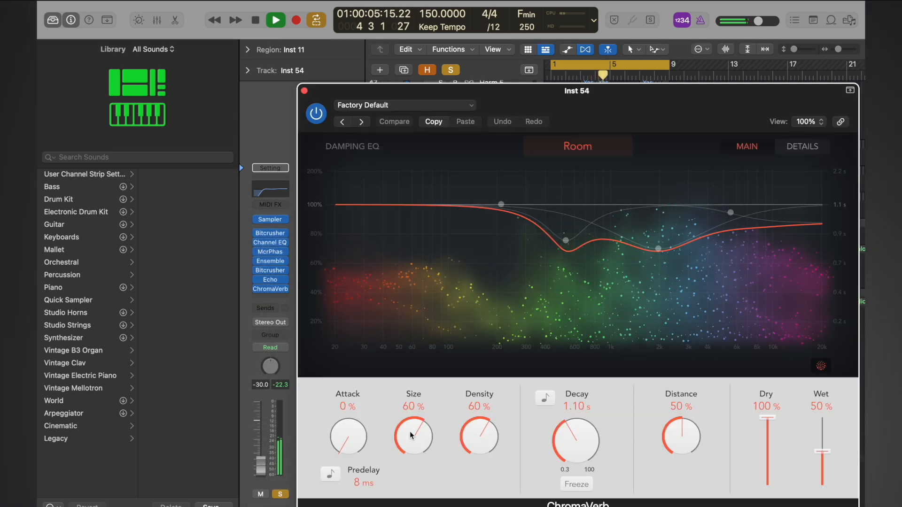
key(space)
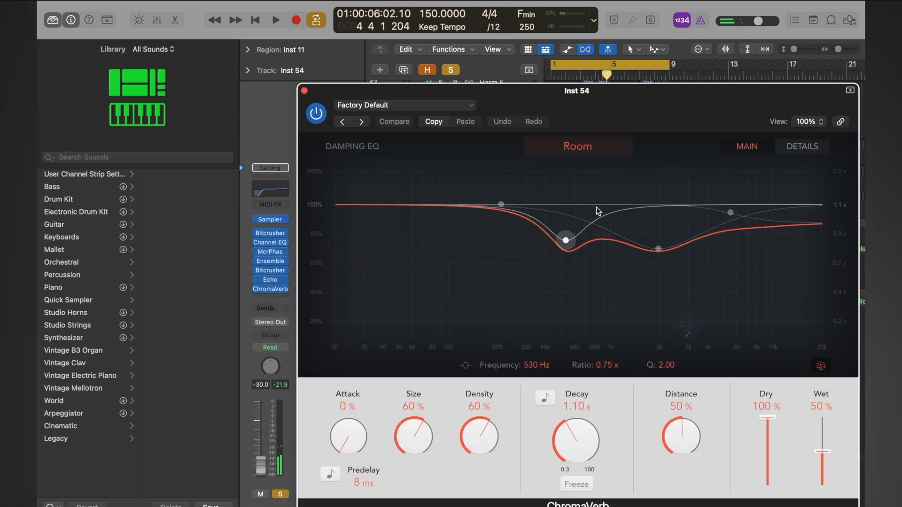
Audition the ChromaVerb presets from Drums Ambience to Dirty Chamber during playback and keep Medium Ambience
click(365, 125)
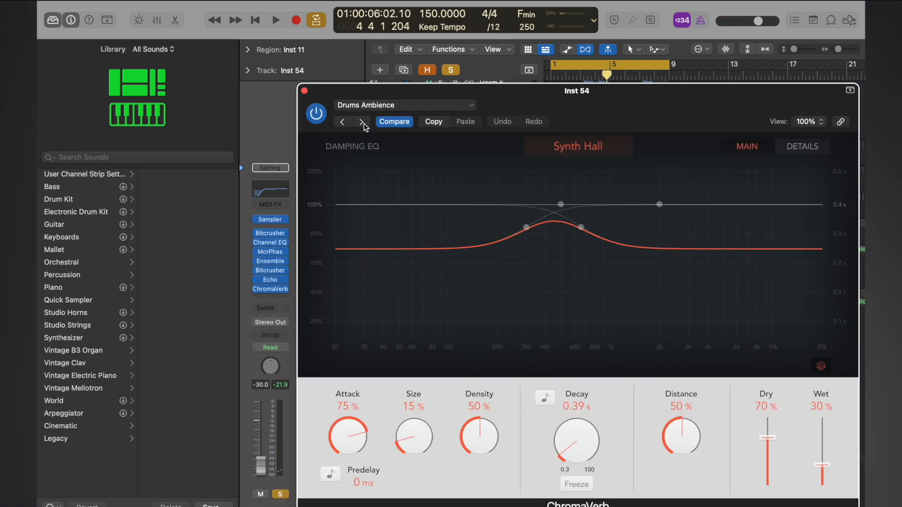
key(space)
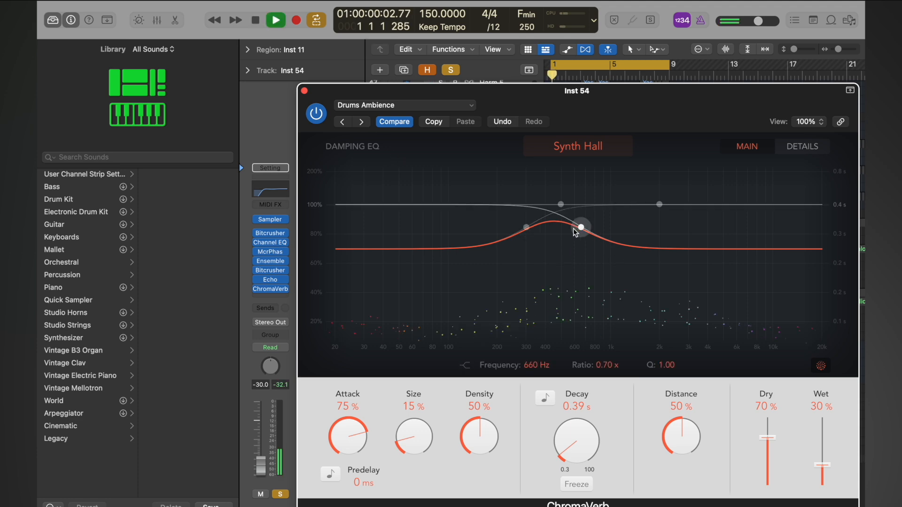
click(361, 123)
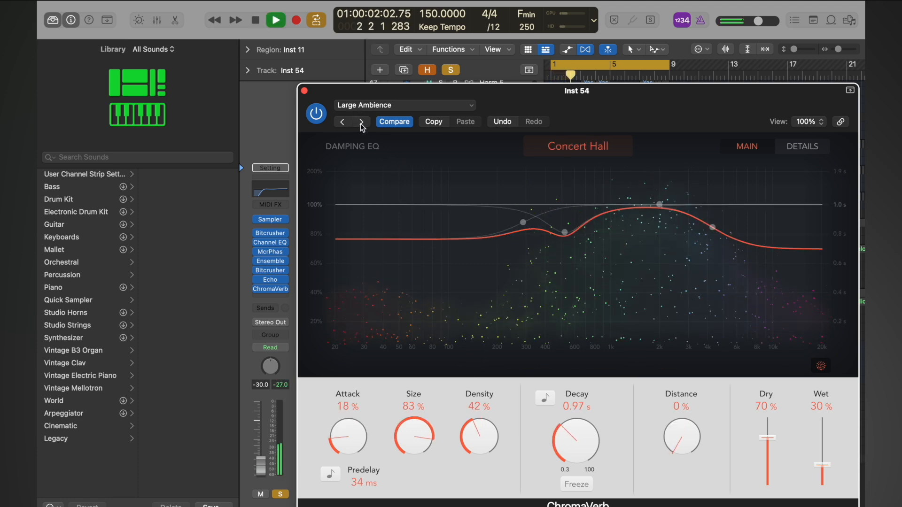
click(361, 123)
click(362, 123)
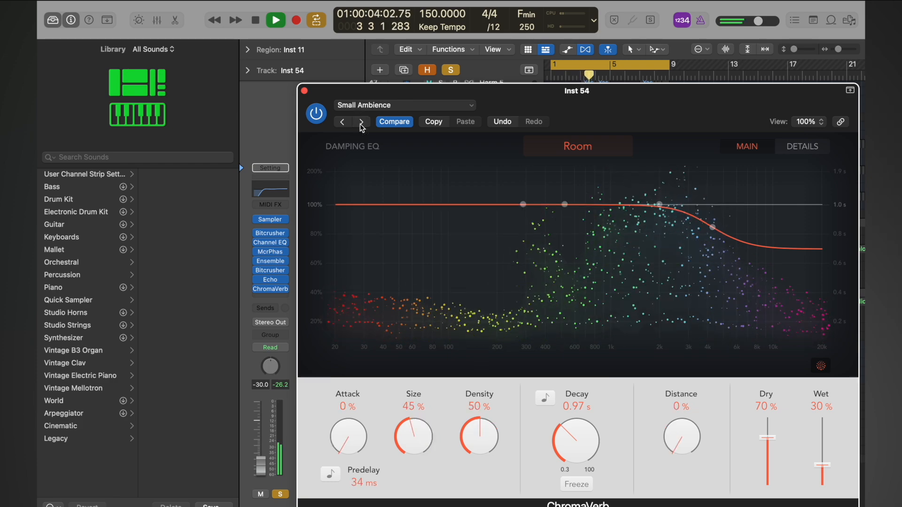
click(362, 123)
click(362, 123)
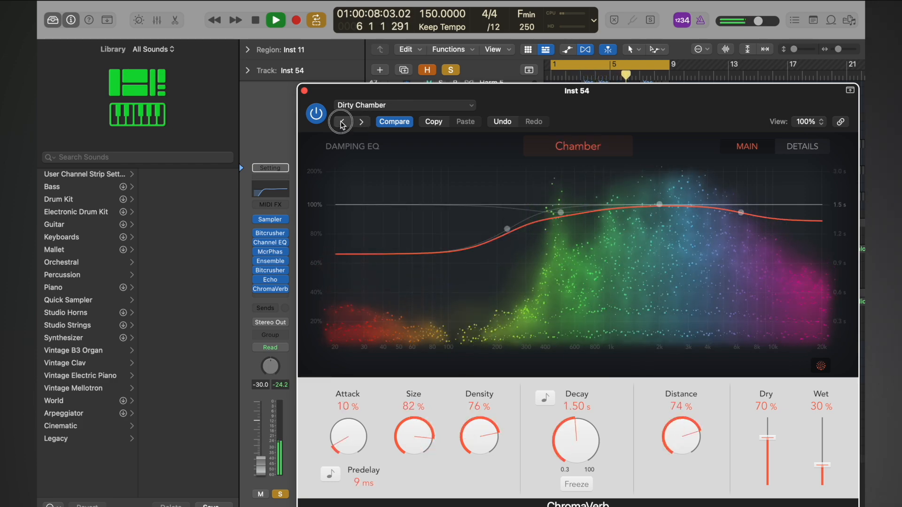
click(342, 122)
click(342, 122)
click(342, 122)
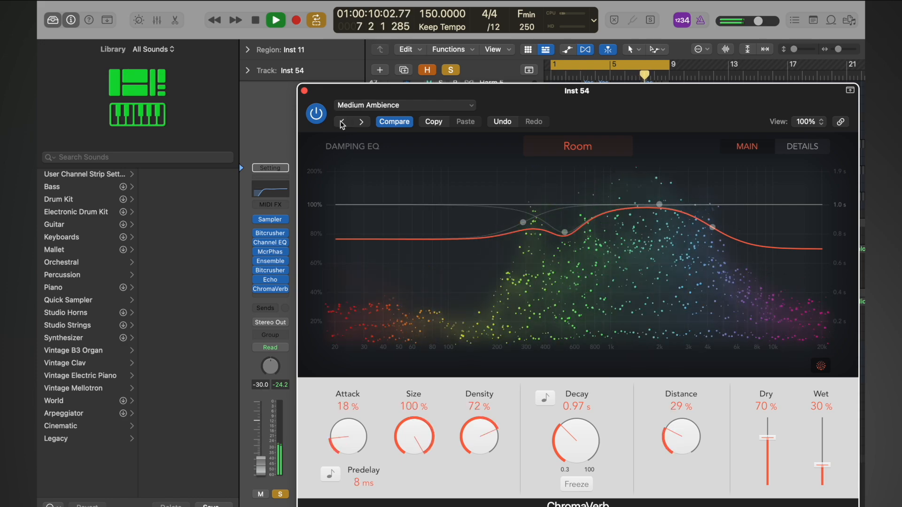
click(342, 122)
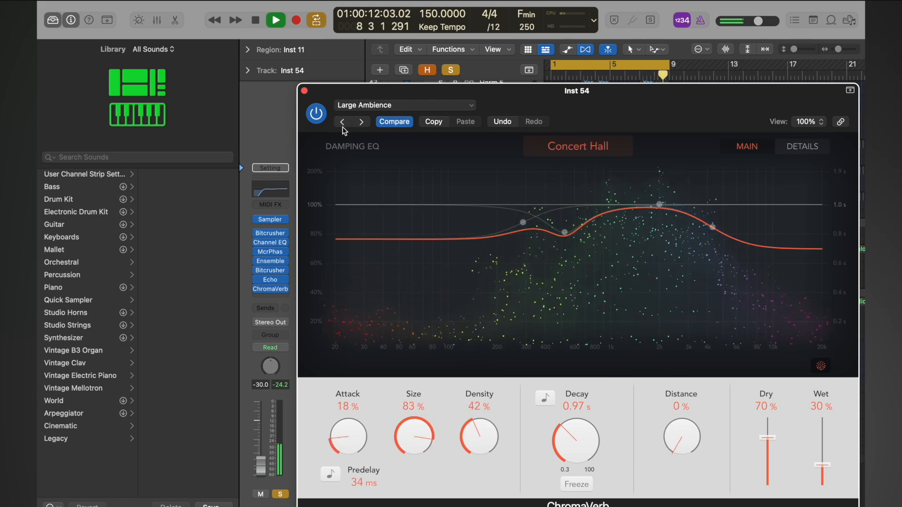
click(362, 122)
Raise the ChromaVerb Dry level to 100% and turn off its animated particle display
click(523, 222)
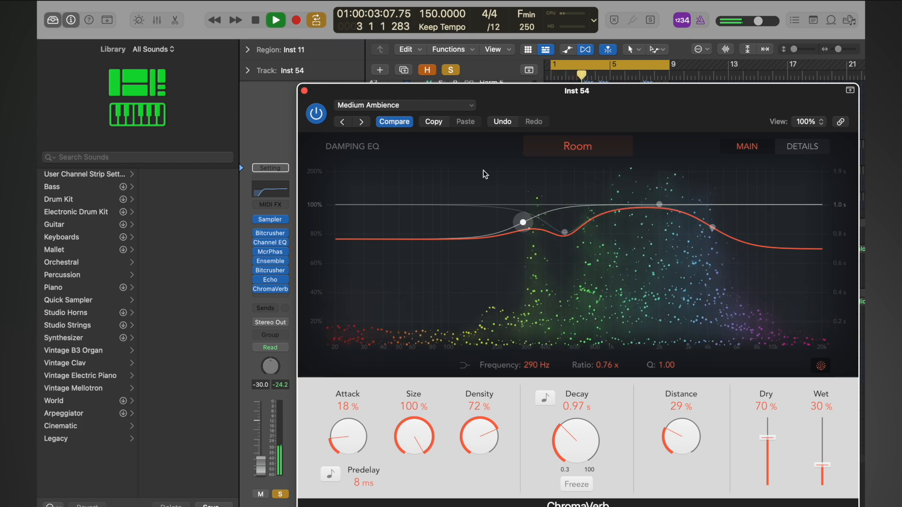
drag(767, 437, 768, 416)
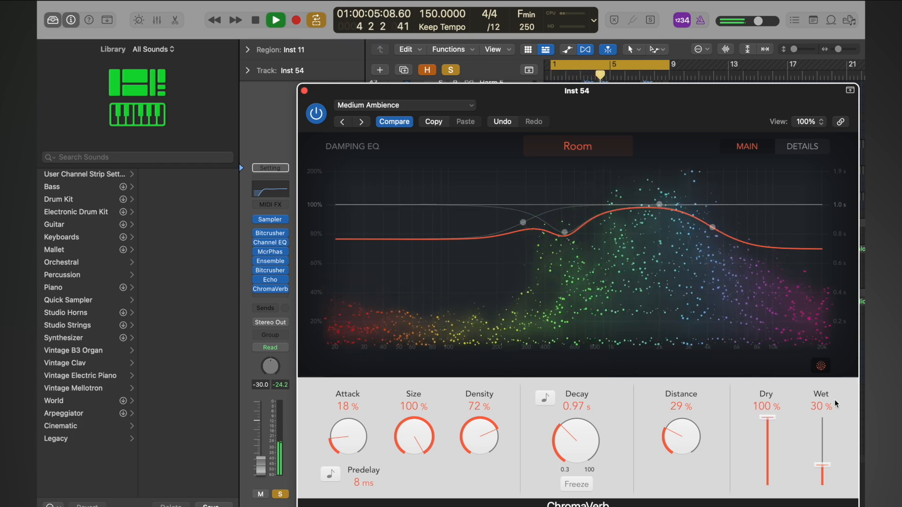
click(822, 367)
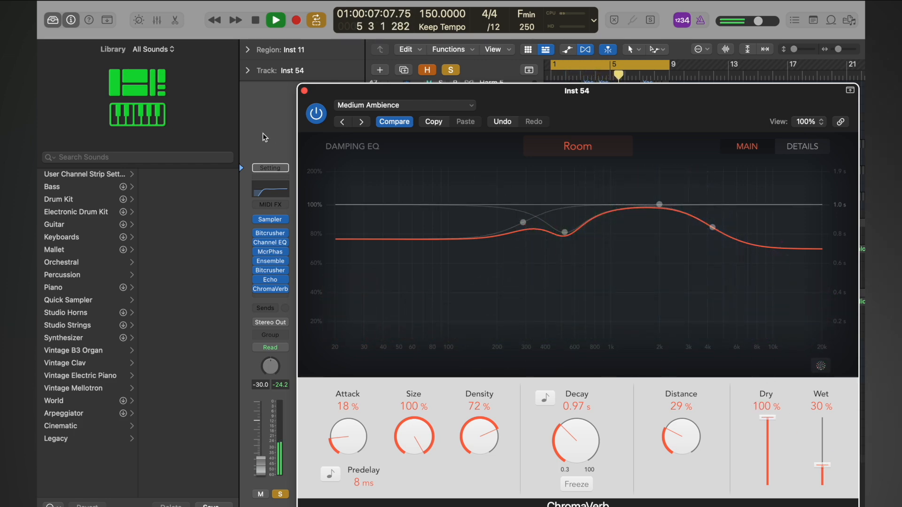
Bypass ChromaVerb to compare the dry sound, close its window and switch the reverb back on
click(316, 113)
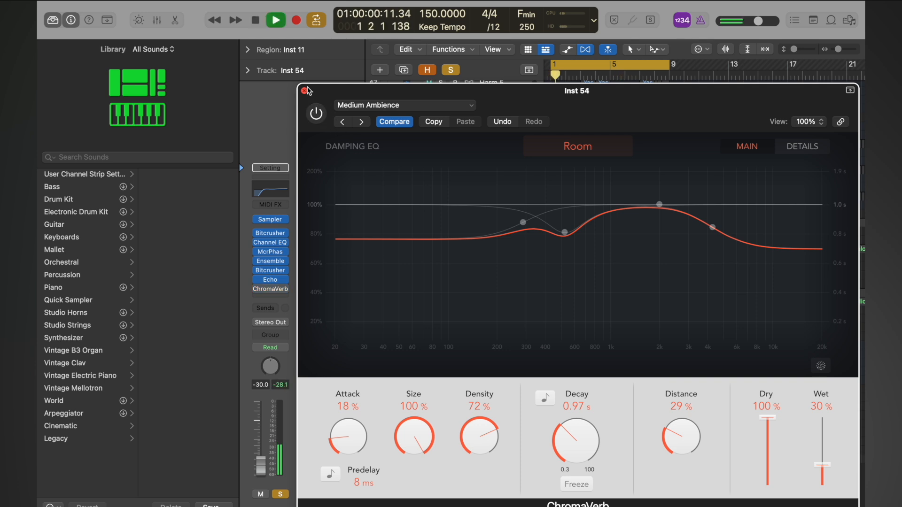
click(304, 90)
click(257, 290)
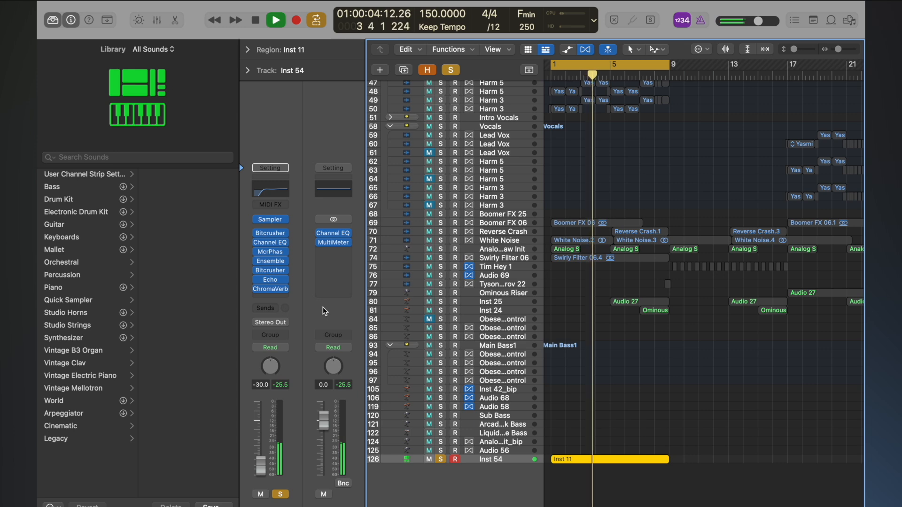
In the Sampler zone, try a loop end of about 16039, shorten it to about 11453, close the window and stop playback
click(267, 219)
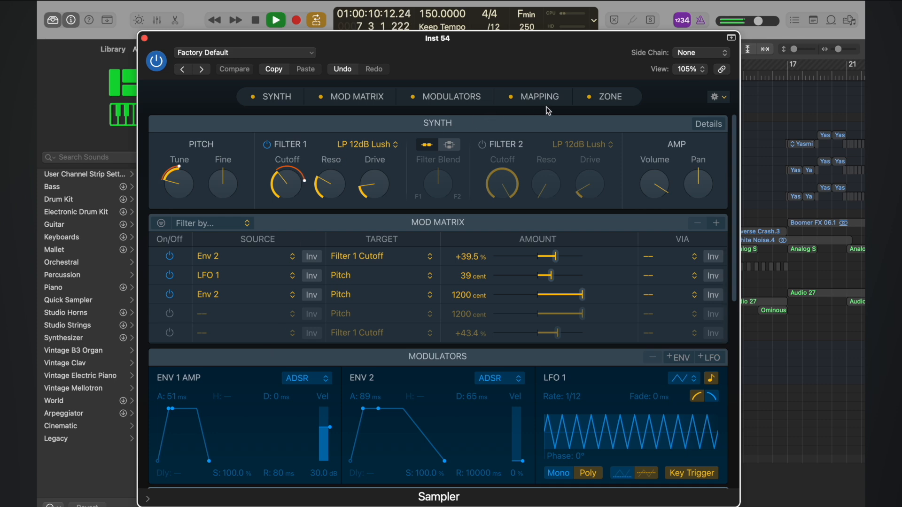
scroll(619, 264, down, 10)
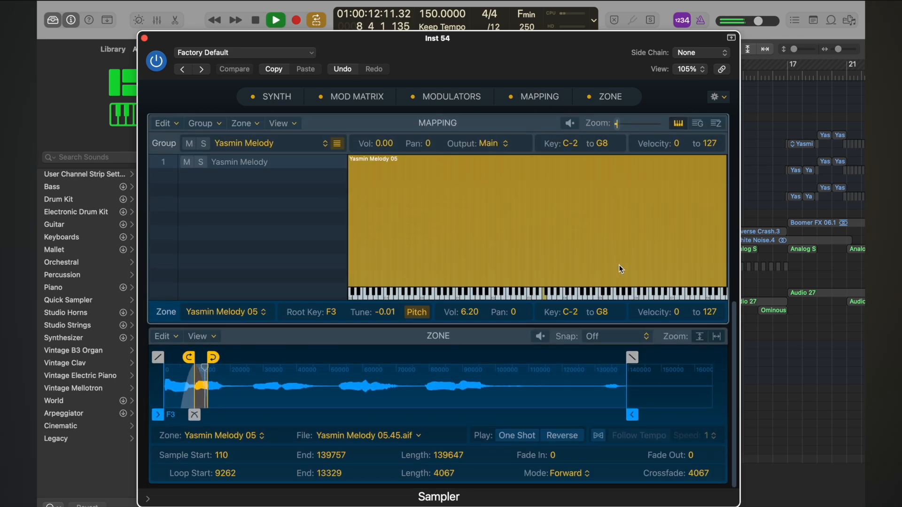
drag(212, 370, 217, 362)
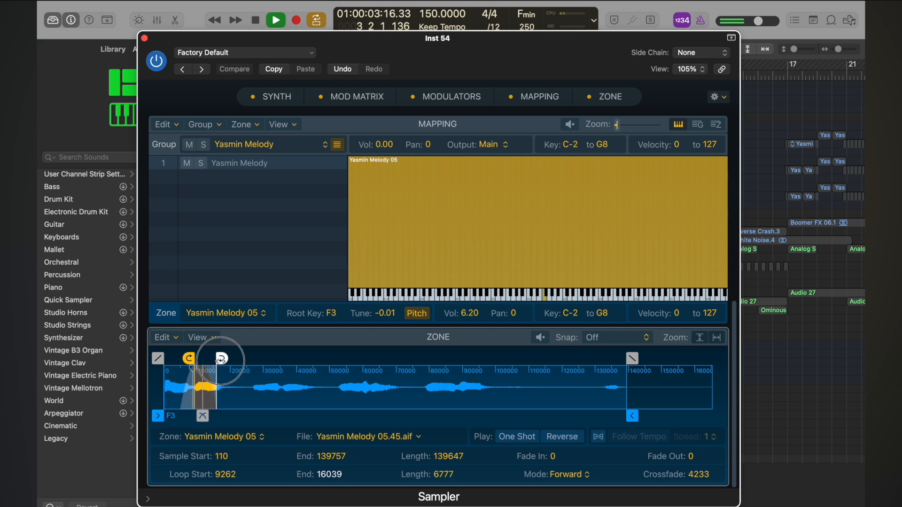
drag(221, 360, 208, 360)
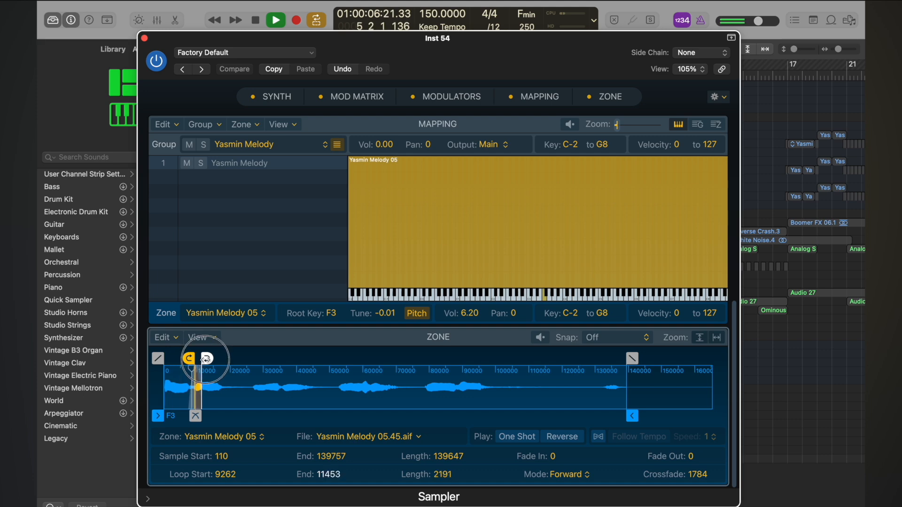
click(144, 39)
key(space)
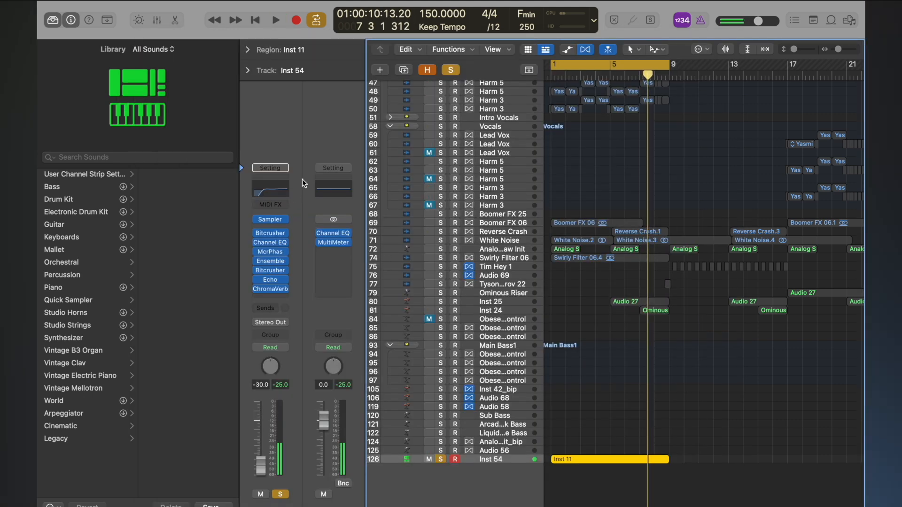
Add the Transposer MIDI effect to the Inst 54 track, set it to -12 semitones and start playback to hear it
click(278, 205)
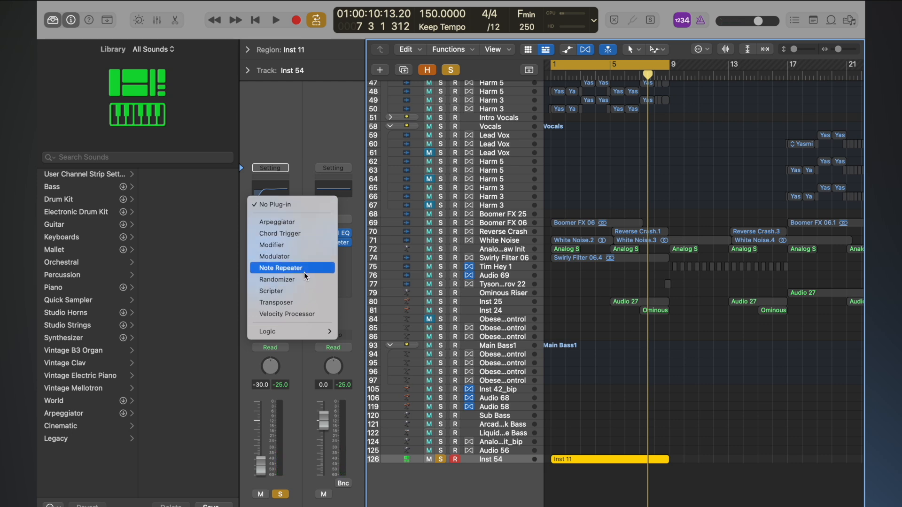
click(292, 302)
drag(429, 225, 391, 227)
key(space)
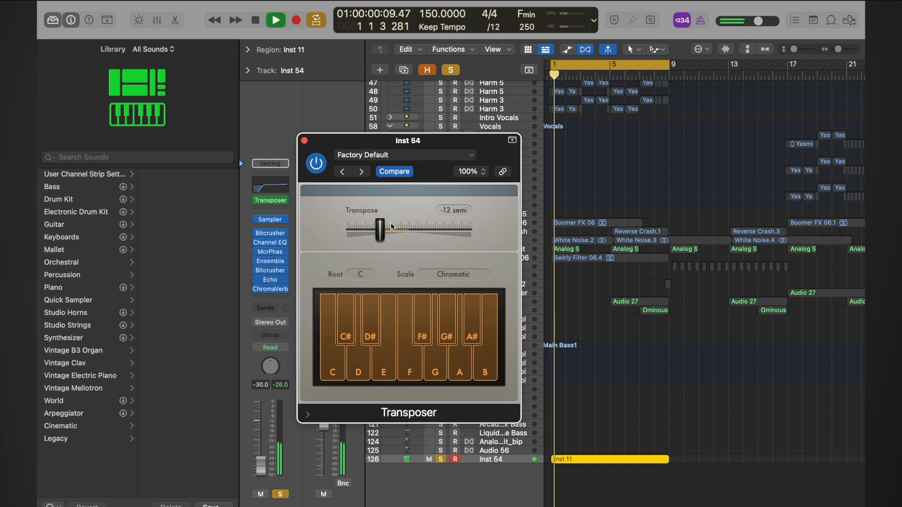
click(304, 140)
Extend the Sampler zone's loop end to about 17388 and close the instrument window
click(271, 219)
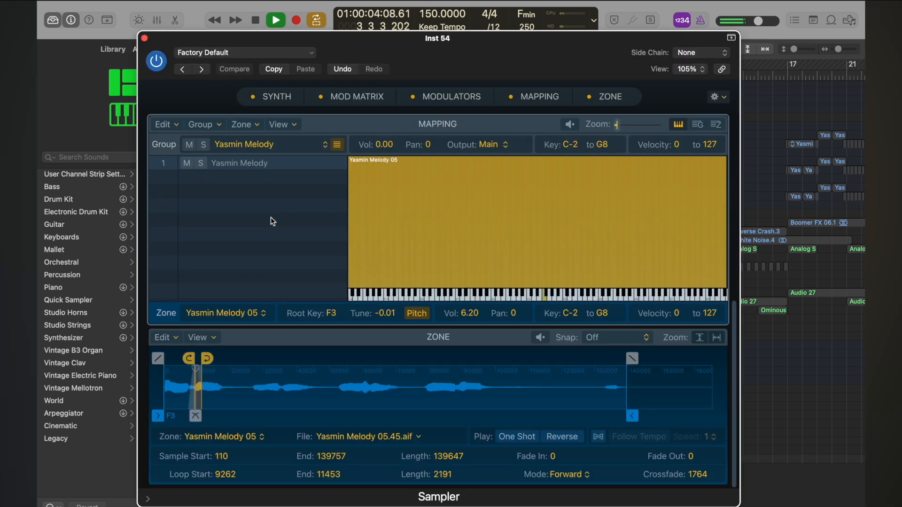
drag(207, 360, 227, 359)
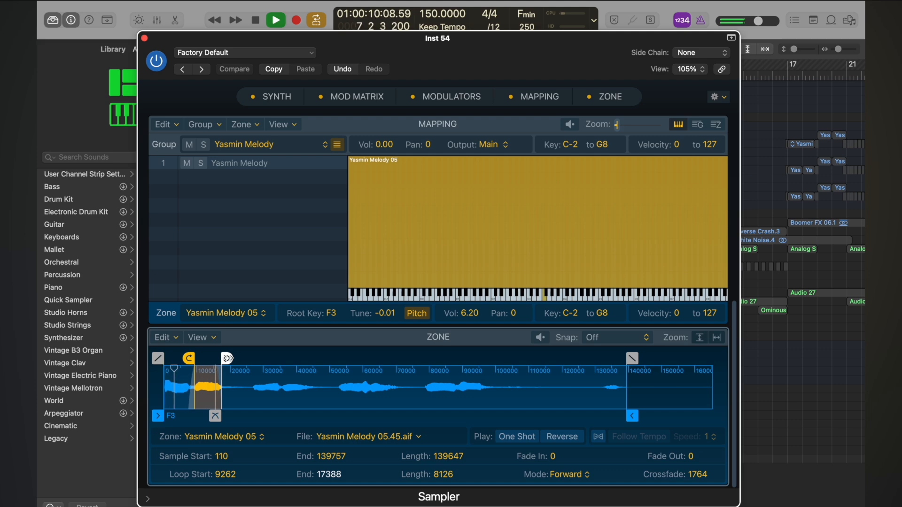
click(145, 39)
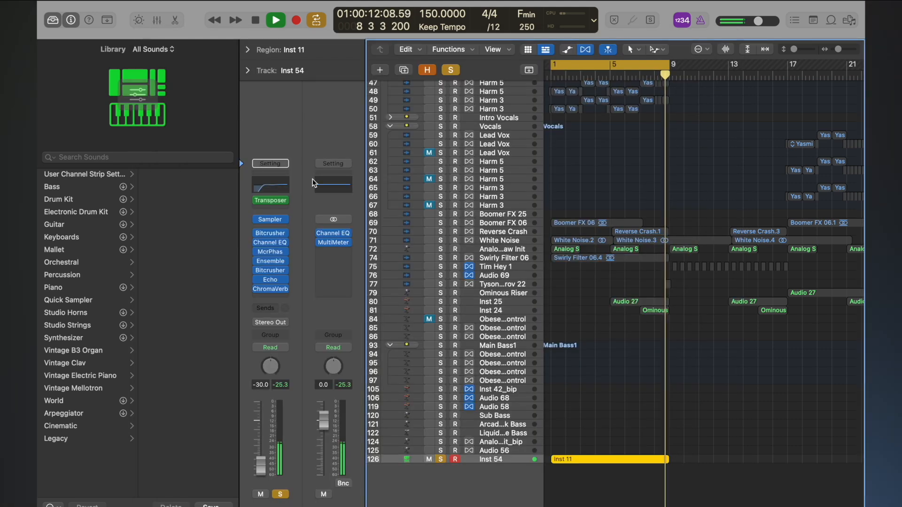
With solo and cycle playback turned off, move the Inst 11 region to start at bar 9
click(450, 70)
ctrl+alt+click(679, 262)
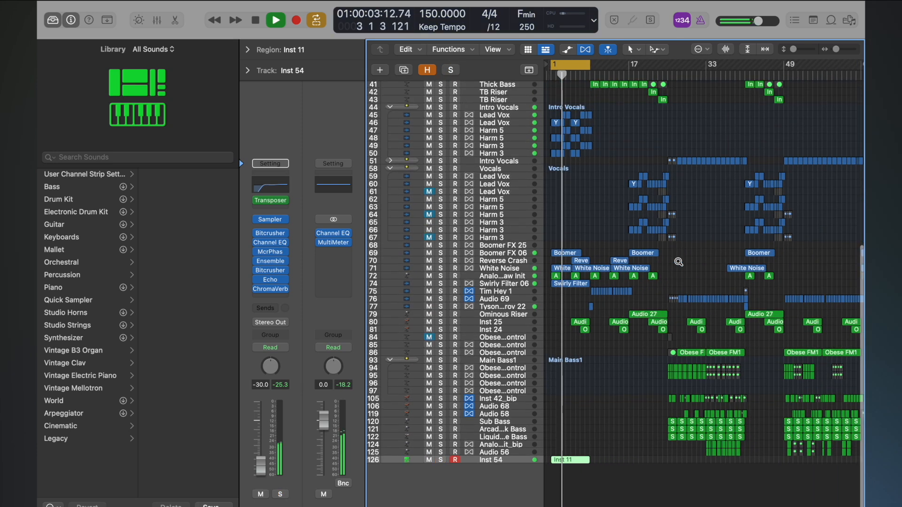
key(c)
drag(578, 462, 616, 463)
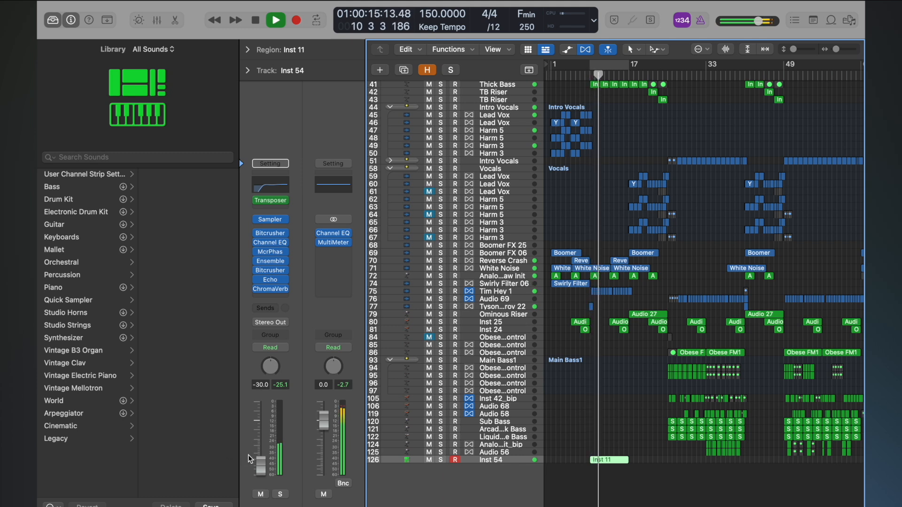
Raise Inst 54's volume to -28.5 dB in the mix, solo it from bar 9 and raise it further to -24.0 dB
drag(261, 465, 259, 465)
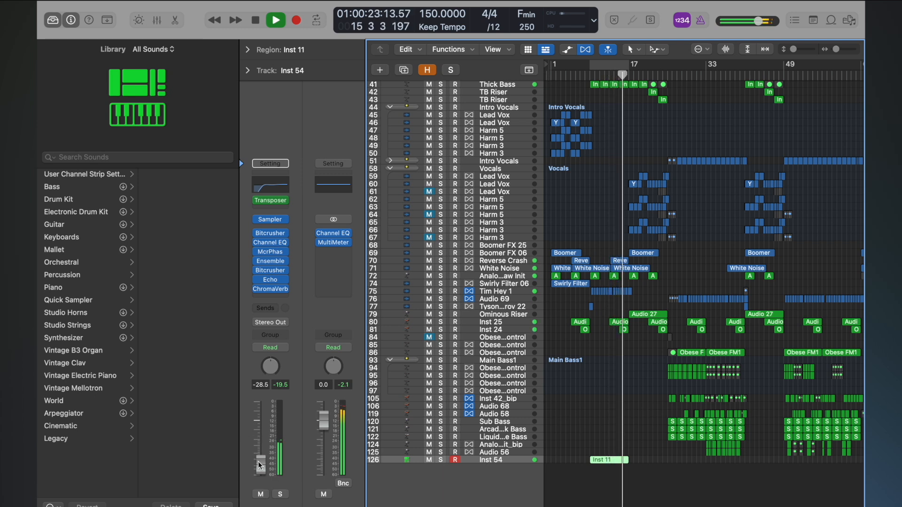
key(s)
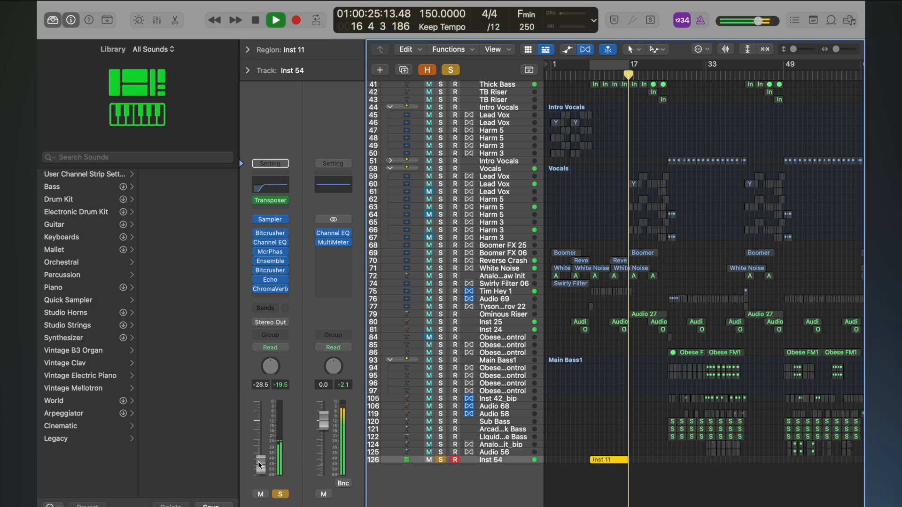
click(591, 76)
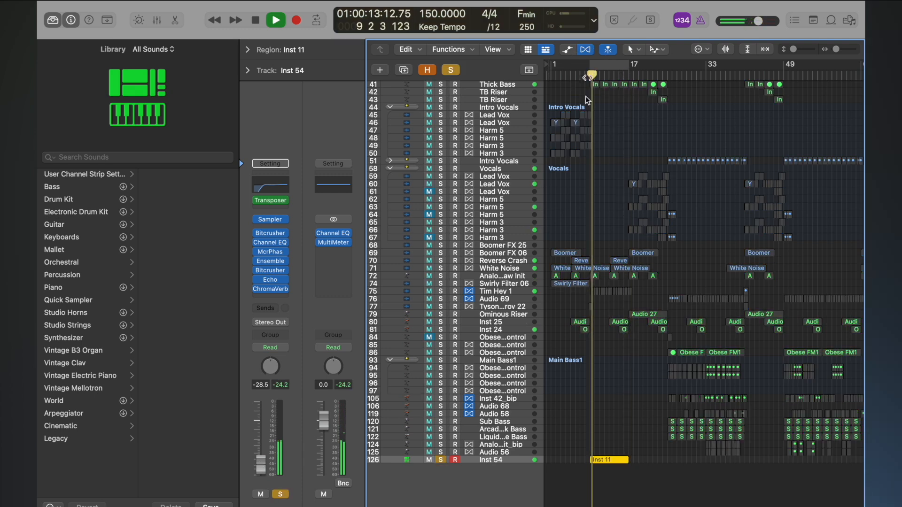
drag(260, 466, 260, 463)
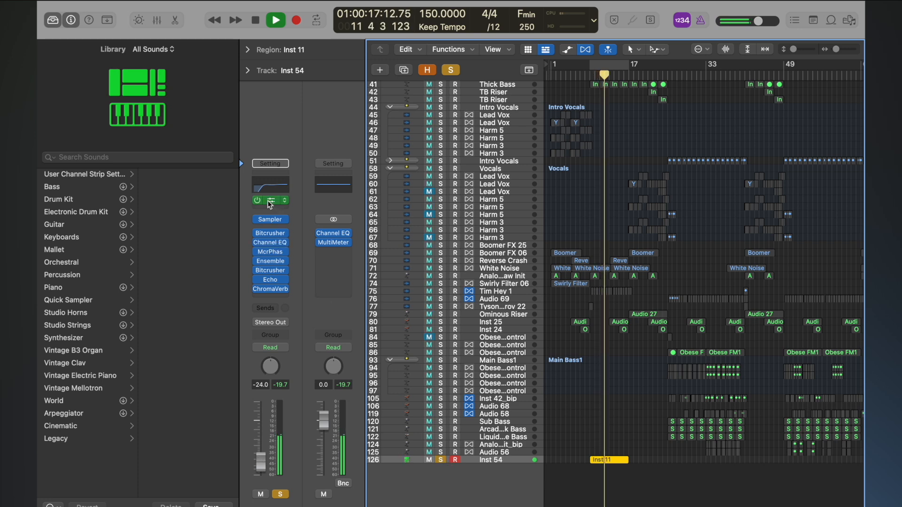
Compare Inst 54 in the mix and soloed, turn cycle playback on again and lower its volume to -27.0 dB
click(450, 70)
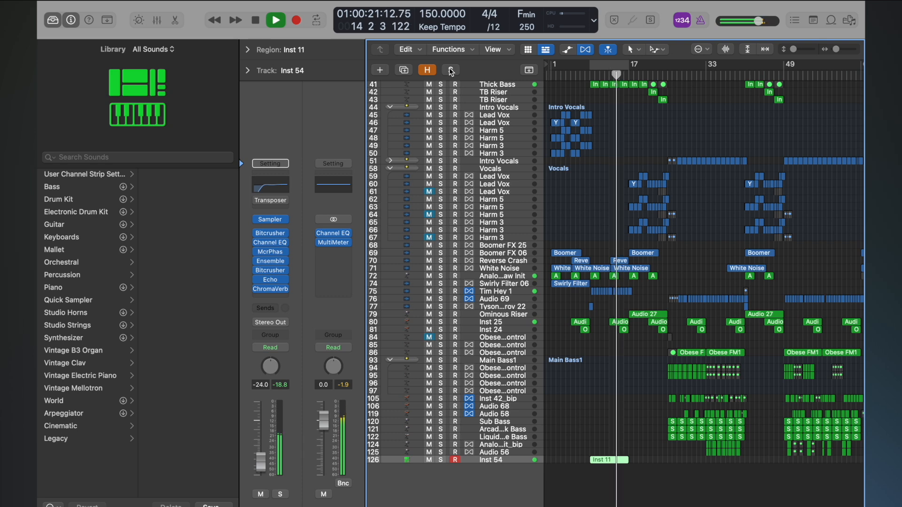
click(440, 460)
key(space)
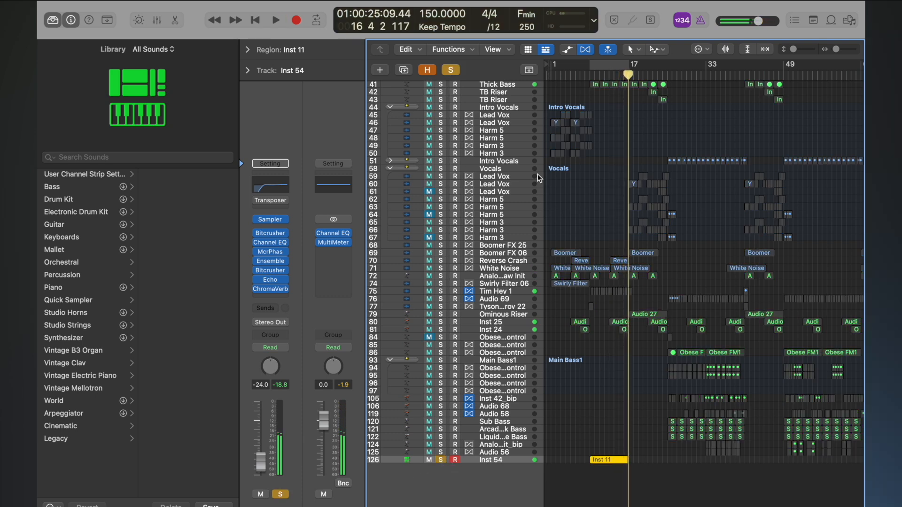
key(c)
key(space)
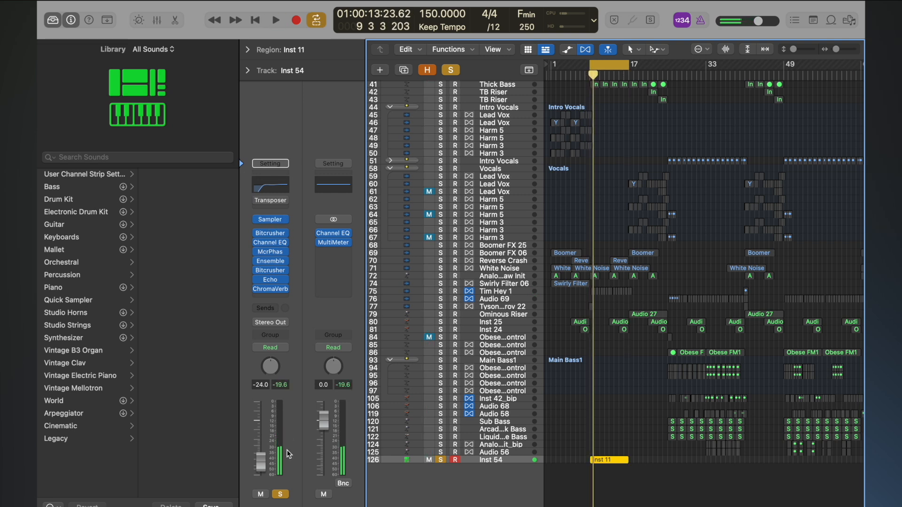
drag(260, 462, 260, 463)
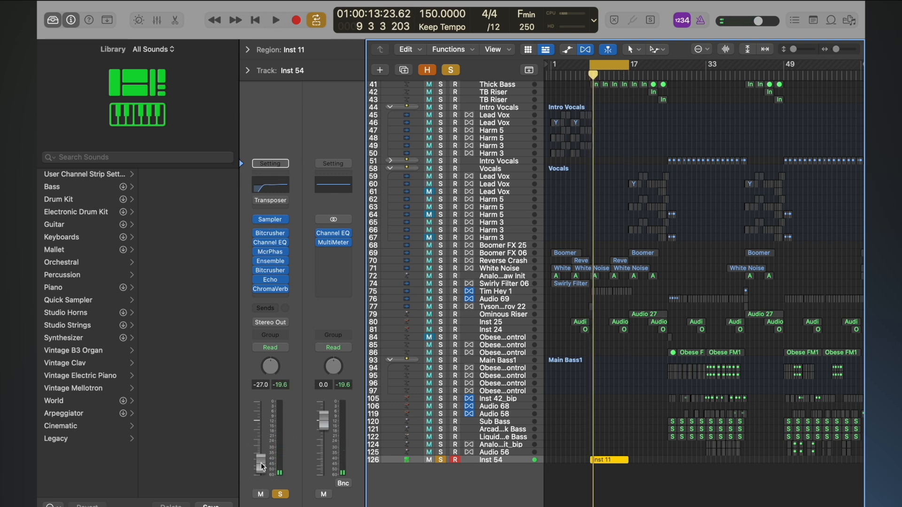
Shorten the Sampler's Env 2 attack to 31 ms during playback and close the instrument window
click(270, 219)
key(space)
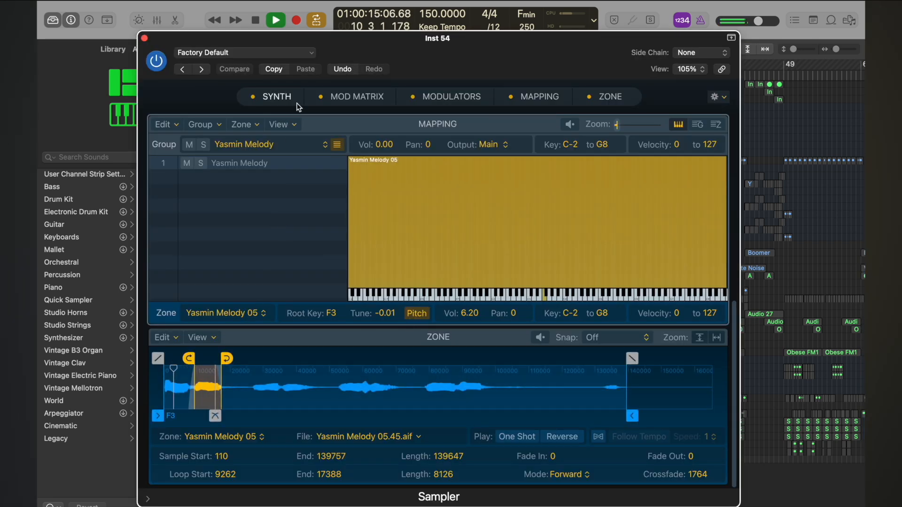
click(277, 97)
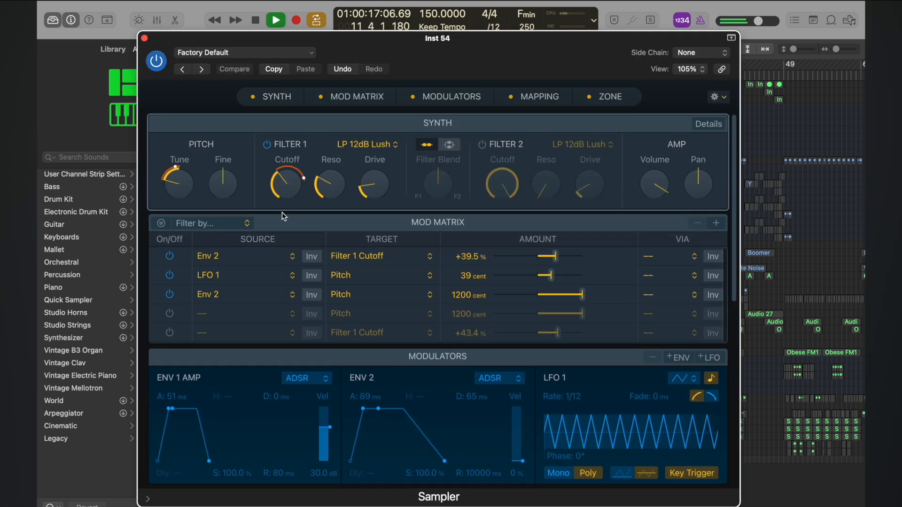
drag(363, 408, 362, 408)
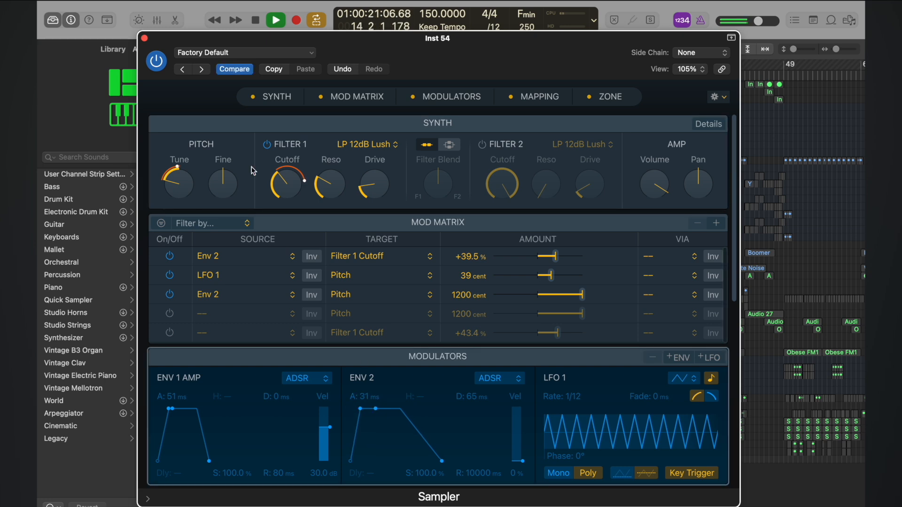
click(146, 37)
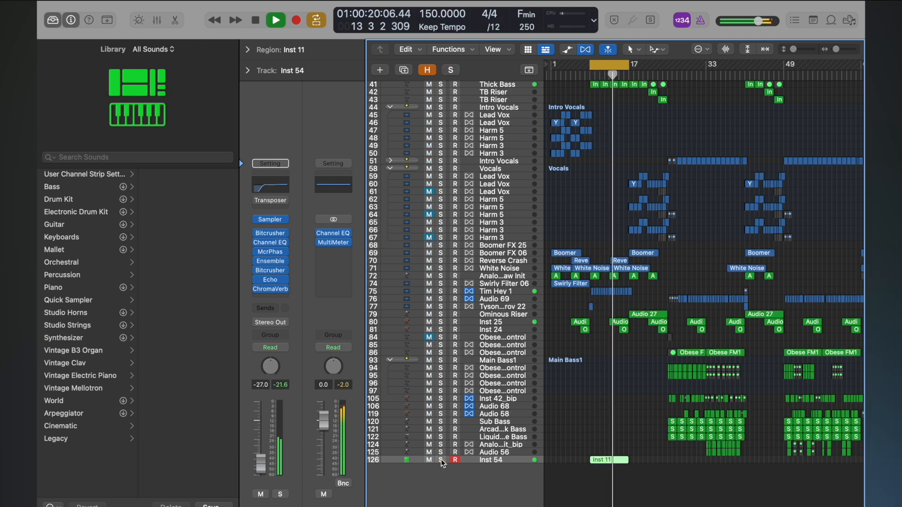
Mute and unmute Inst 54 to compare the mix without it, turn cycle playback off and stop
click(431, 461)
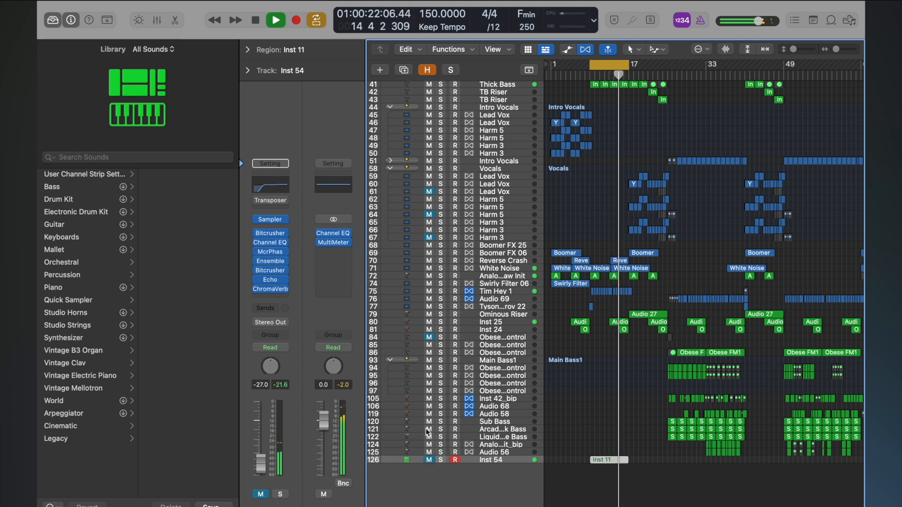
click(431, 461)
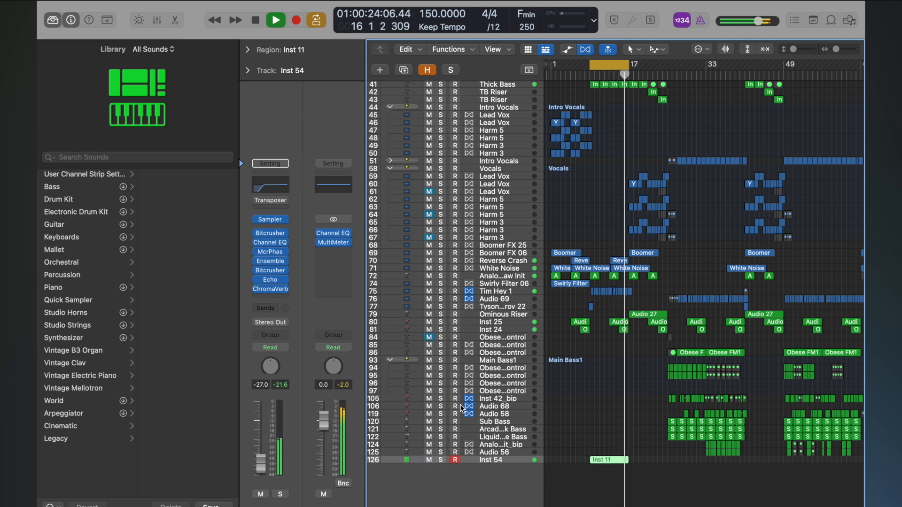
key(c)
key(space)
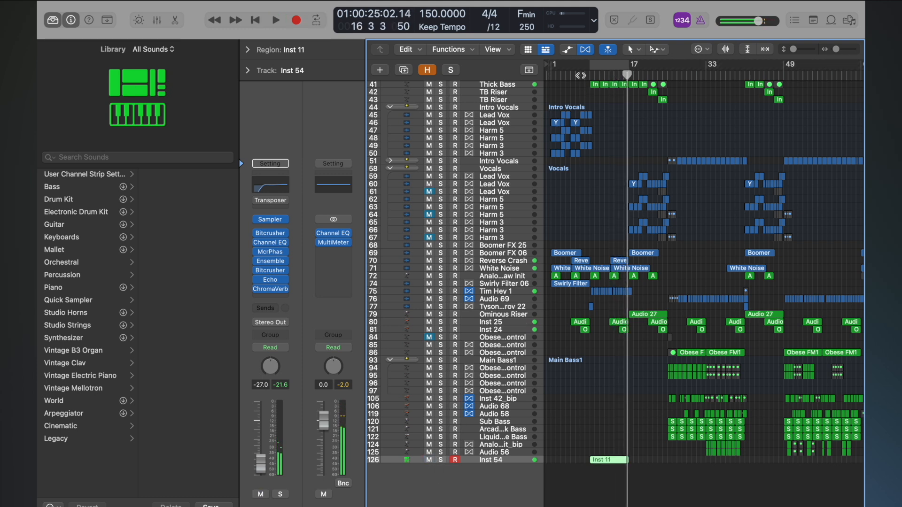
Listen to the full mix from just before bar 9 to about bar 17, leading into the vocals
click(580, 75)
key(space)
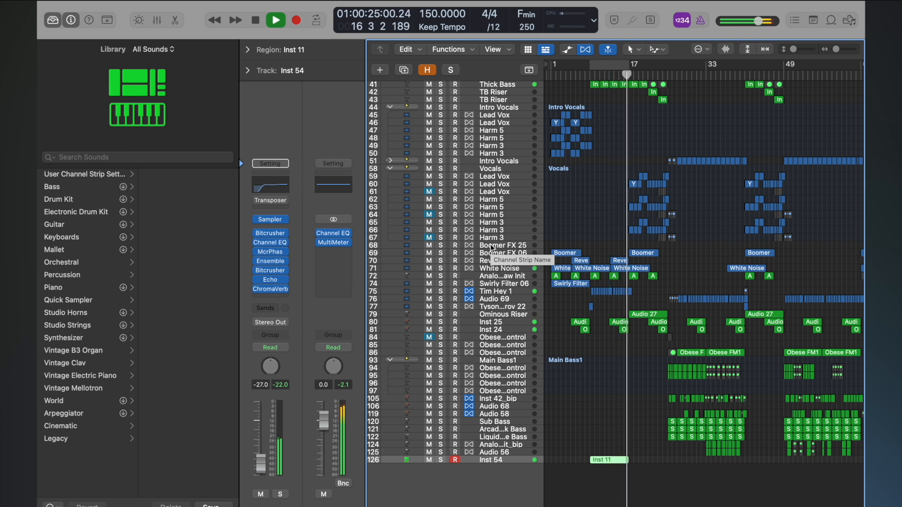
key(space)
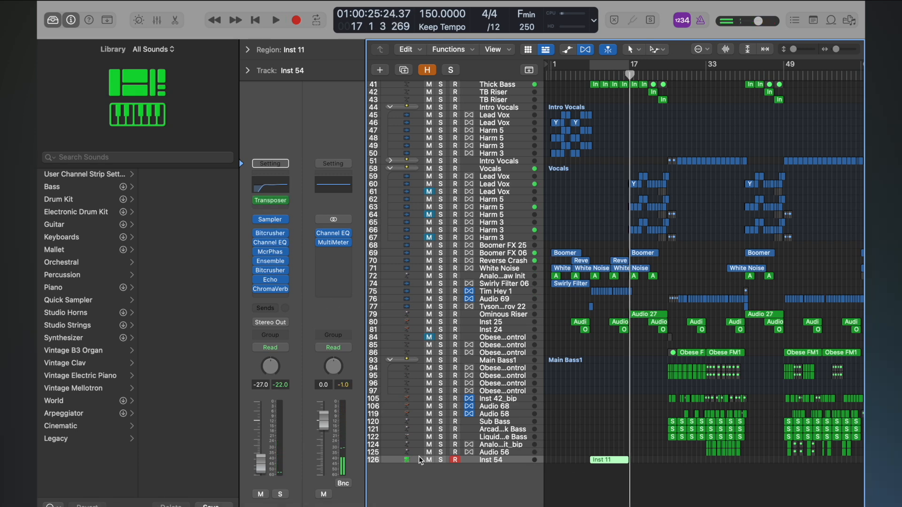
Solo Inst 54 and replay it from just before bar 9, unsolo it to hear the full mix and stop playback
click(440, 460)
click(588, 76)
key(space)
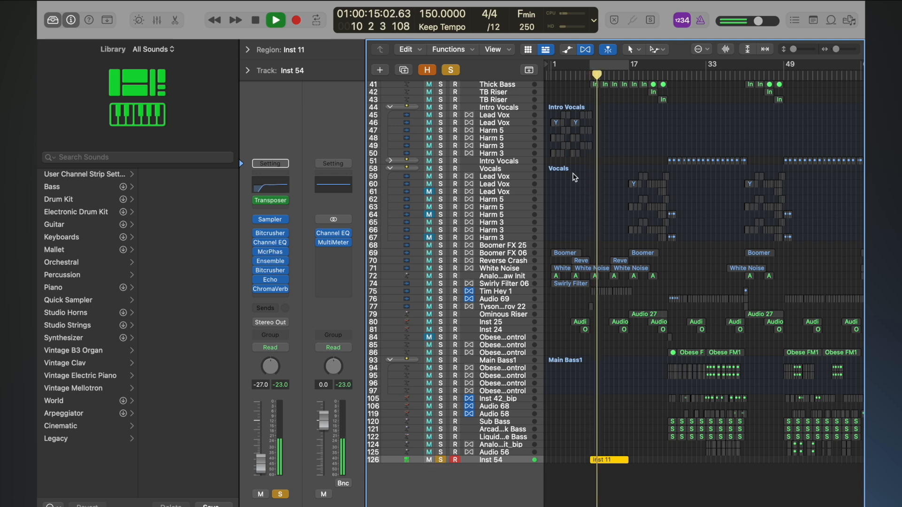
click(577, 76)
click(442, 459)
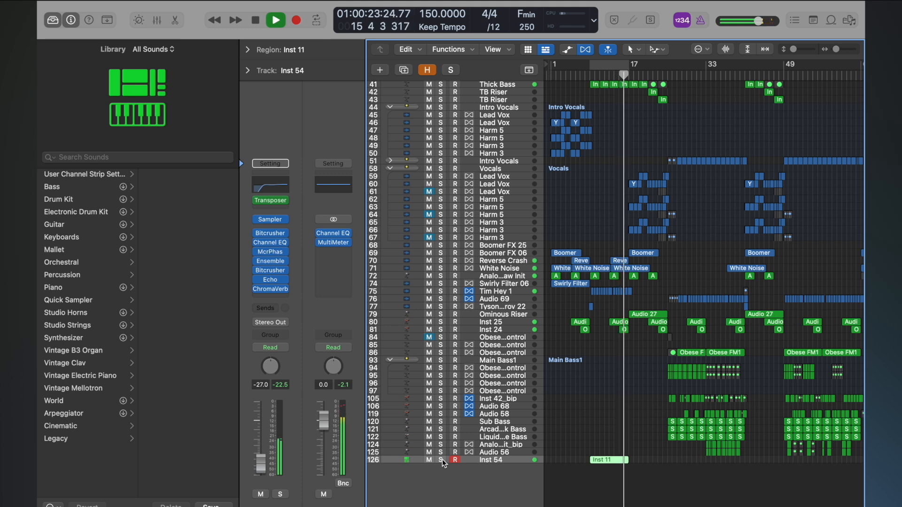
key(space)
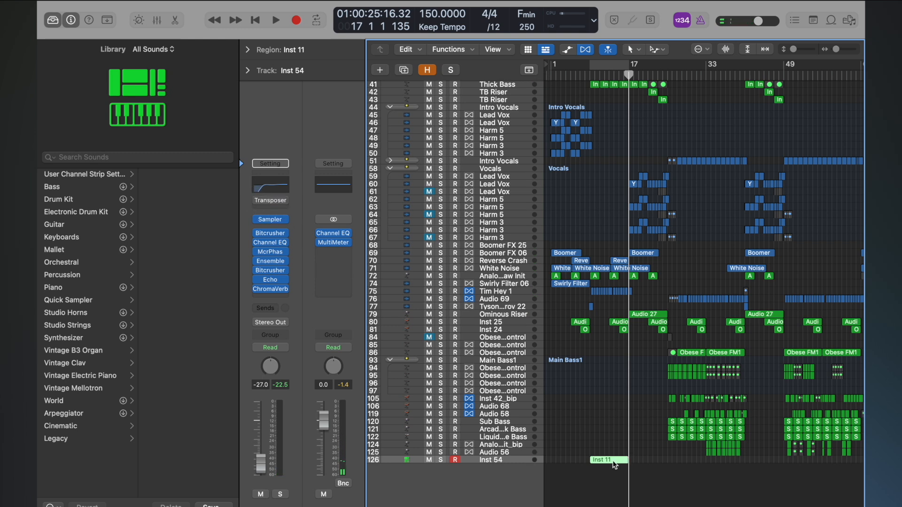
Listen briefly to the arrangement from just before bar 9 and again from bar 81, and stop playback
double_click(586, 77)
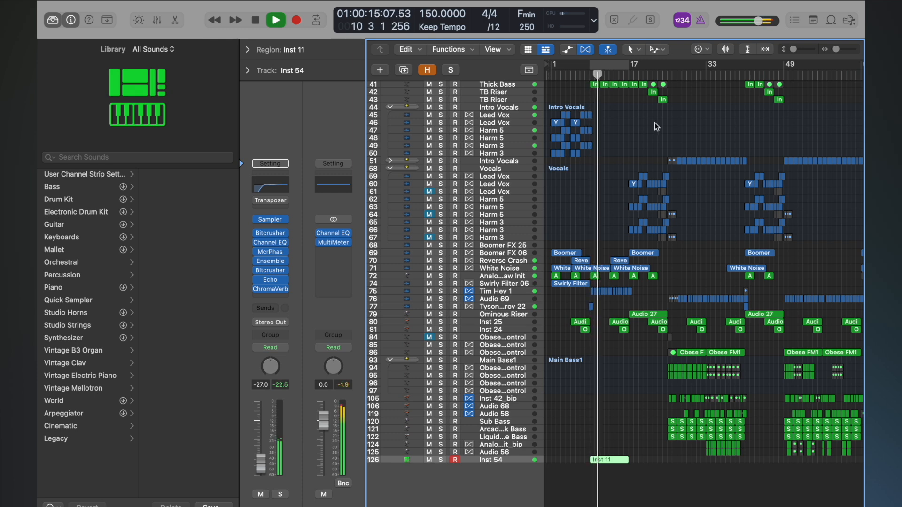
scroll(723, 160, down, 3)
key(space)
scroll(704, 299, right, 5)
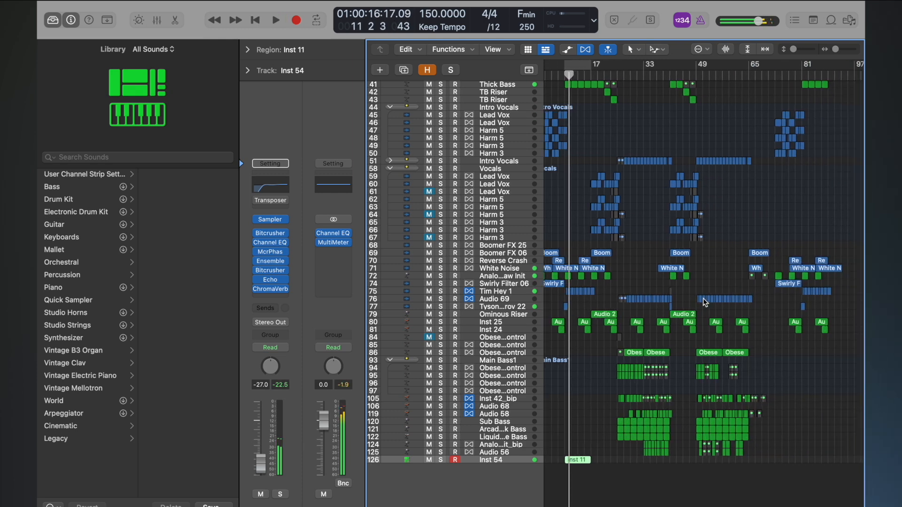
scroll(722, 162, down, 1)
double_click(719, 74)
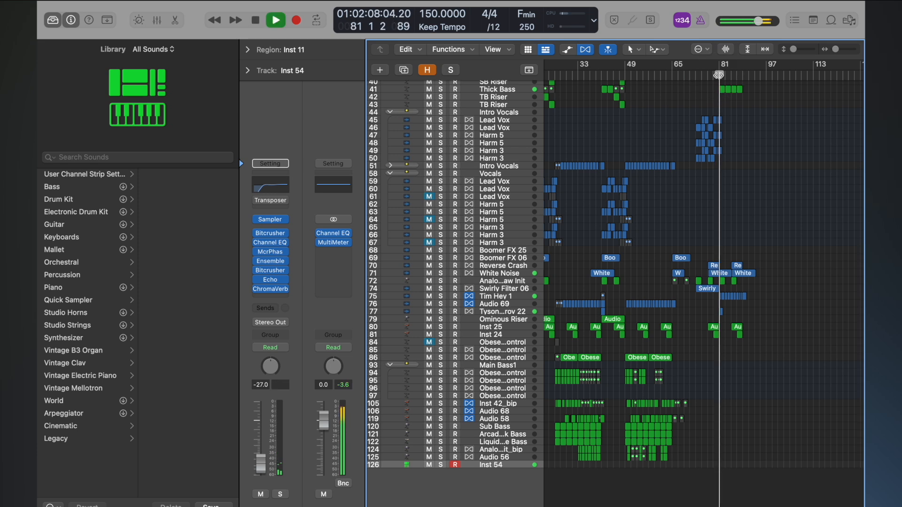
key(space)
Move the Inst 11 region to start at bar 81 and hide the Library
scroll(694, 391, left, 3)
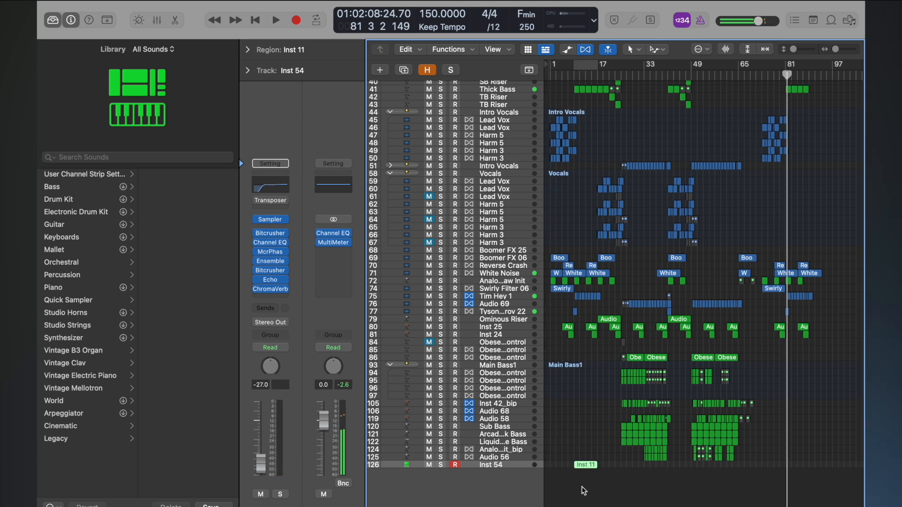
drag(583, 465, 794, 467)
key(super+Right)
key(super+Right)
key(super+Right)
key(super+Right)
key(super+Right)
key(super+Down)
key(super+Down)
key(super+Down)
key(super+Down)
key(super+Down)
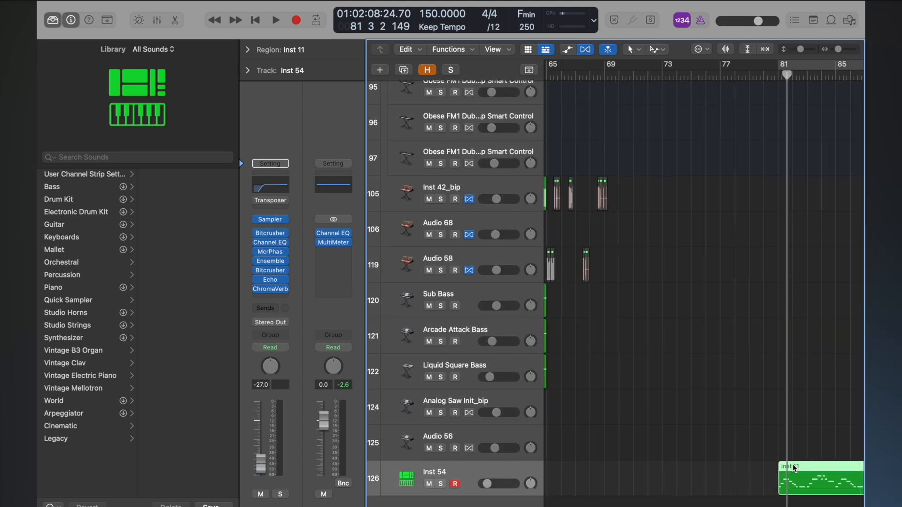
key(y)
scroll(794, 467, up, 4)
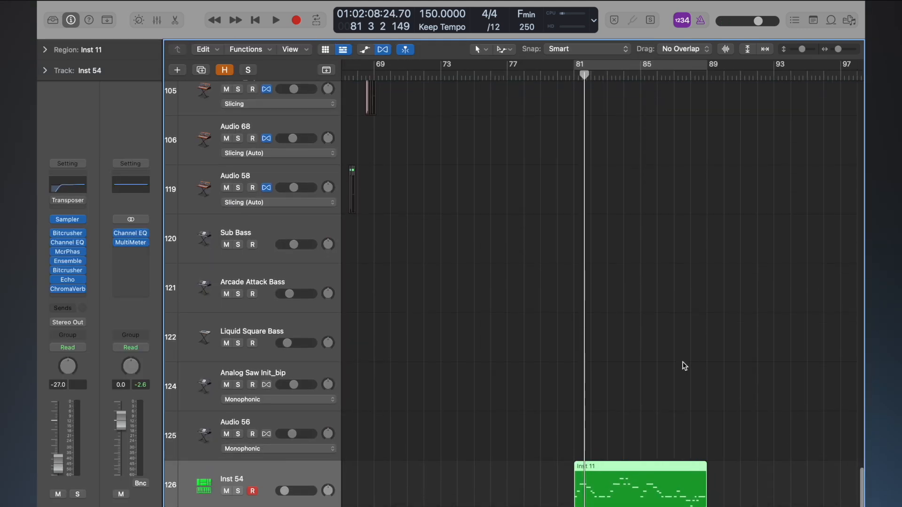
Set the cycle range to the Inst 11 region, open it in the Piano Roll and play its track soloed
key(super+u)
key(space)
double_click(614, 496)
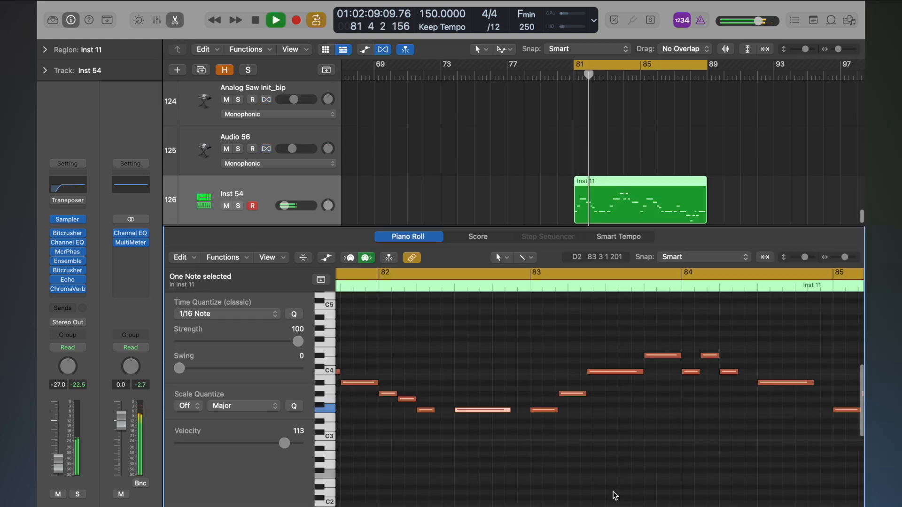
key(s)
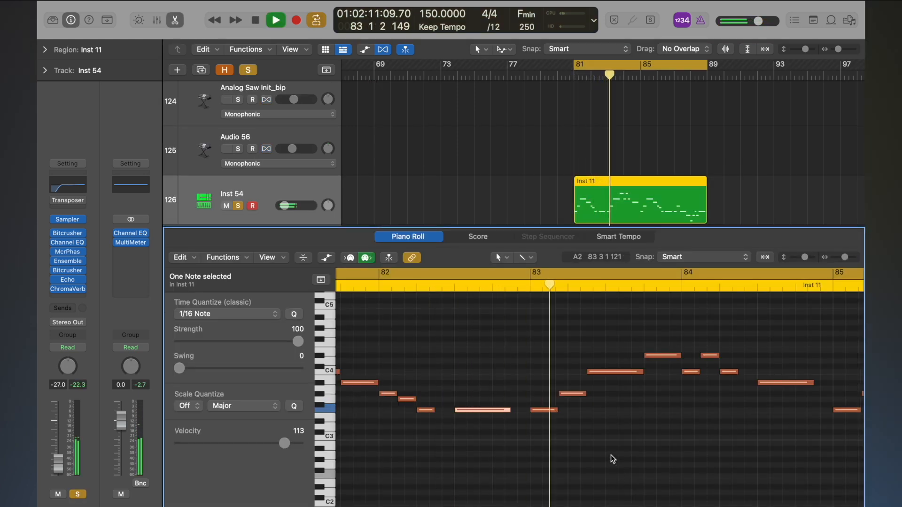
Transpose all notes of the Inst 11 region down one octave and replay the region from its start
key(space)
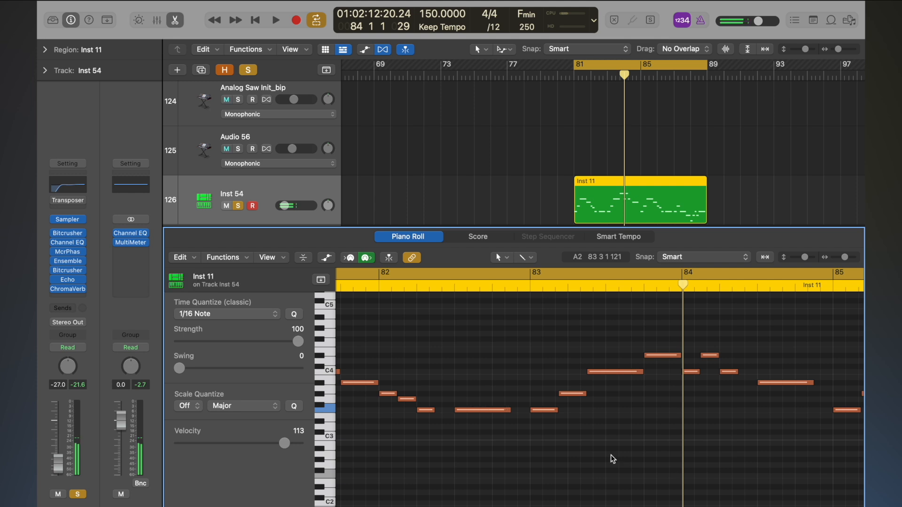
key(super+a)
click(610, 375)
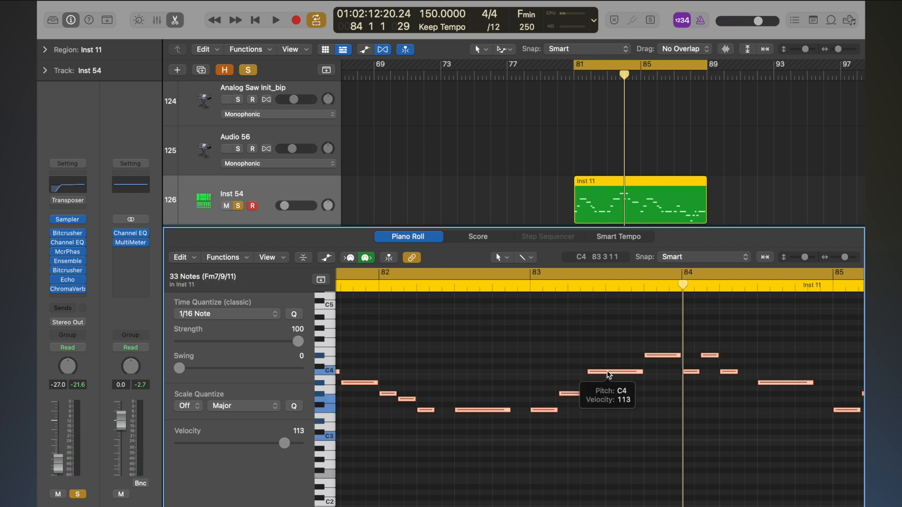
drag(610, 374, 609, 440)
key(shift+Return)
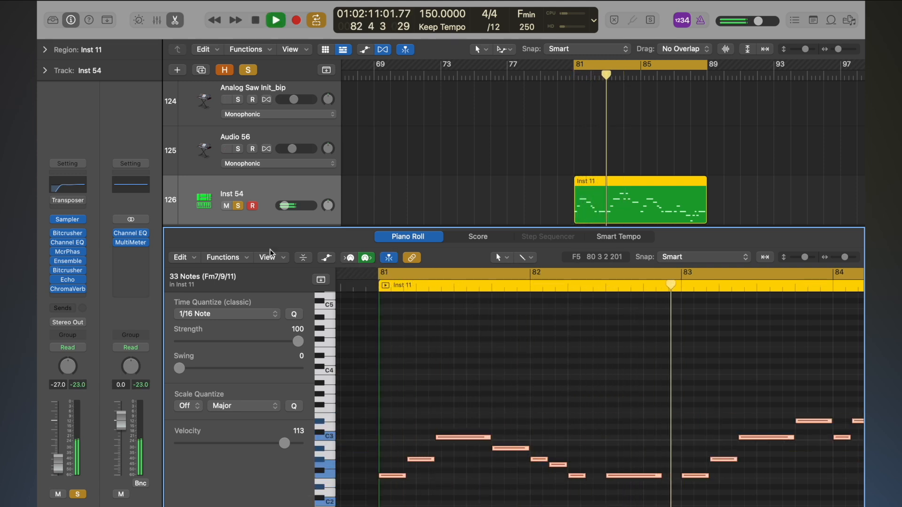
Unsolo Inst 54, turn off the cycle, listen to the Inst 11 region in the full mix and stop playback at its end
key(x)
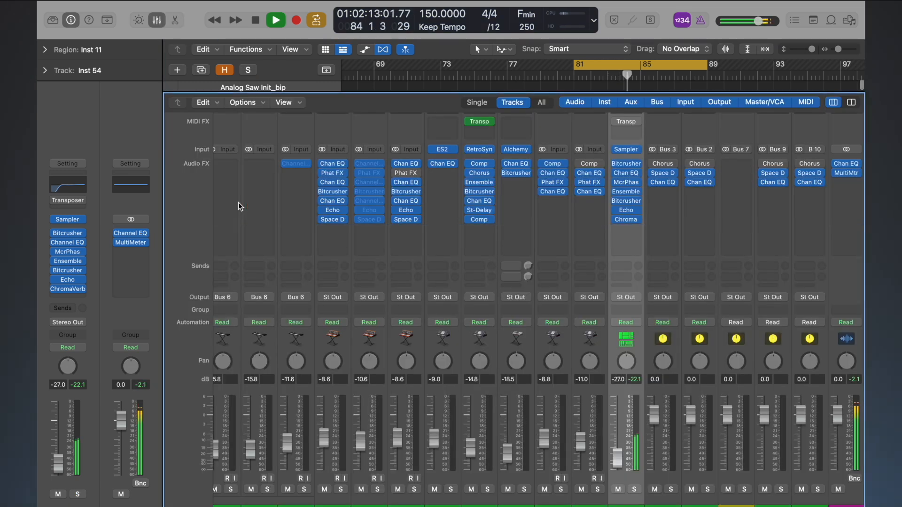
key(x)
scroll(465, 185, down, 8)
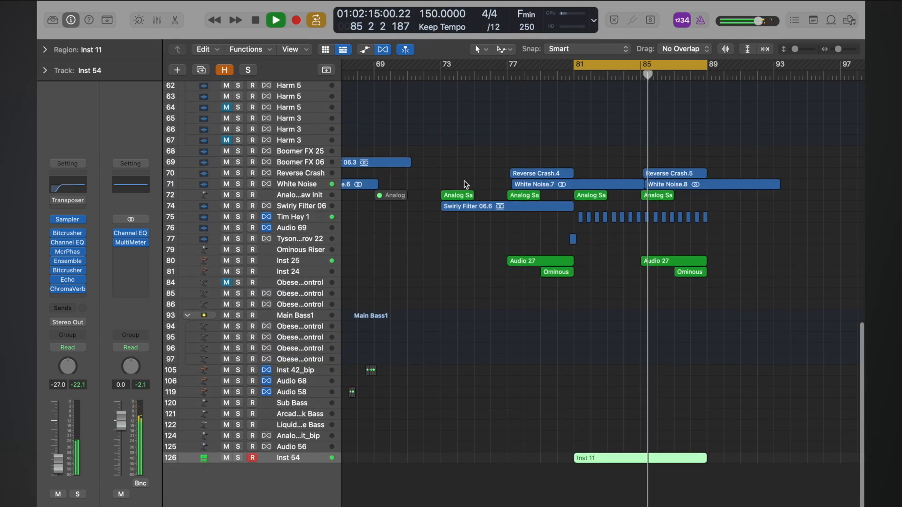
scroll(465, 185, right, 3)
scroll(466, 185, right, 3)
scroll(465, 185, down, 5)
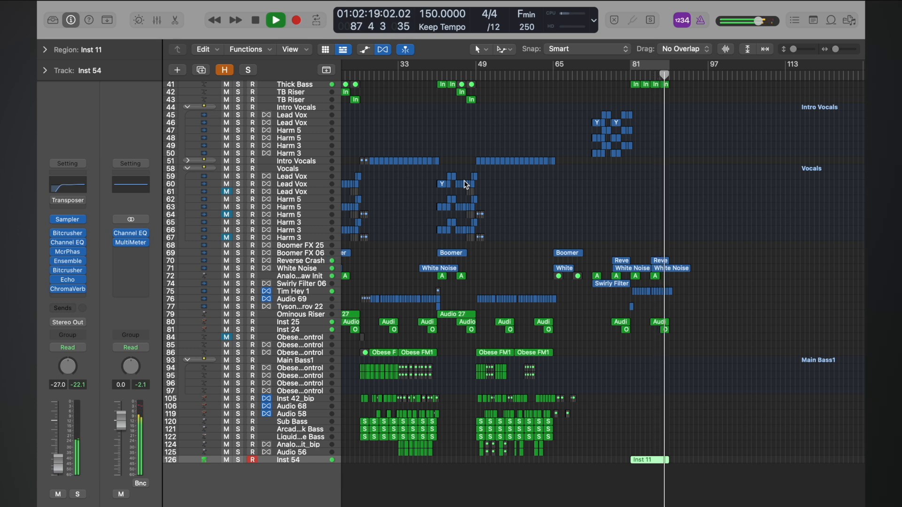
key(space)
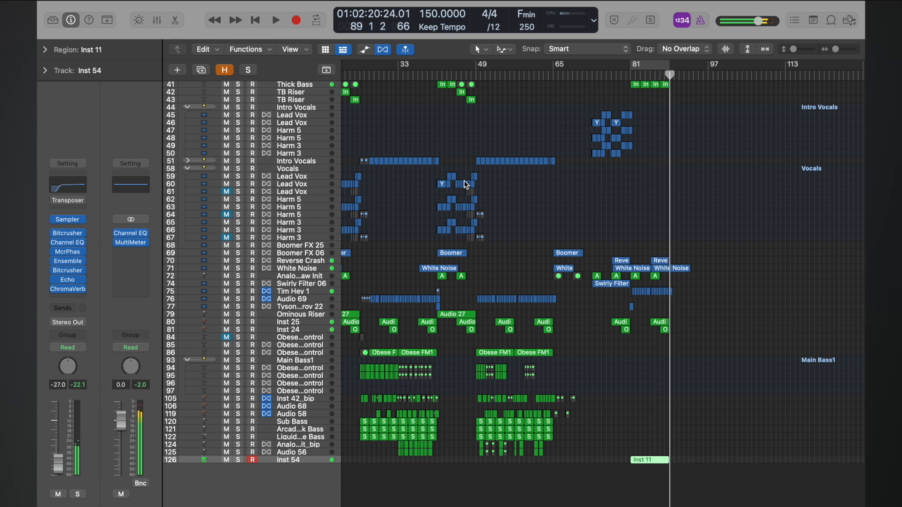
Listen to the arrangement over the earlier Inst 11 region, skip to just before bar 25, play on towards bar 41 and stop
scroll(473, 190, left, 5)
scroll(473, 190, right, 1)
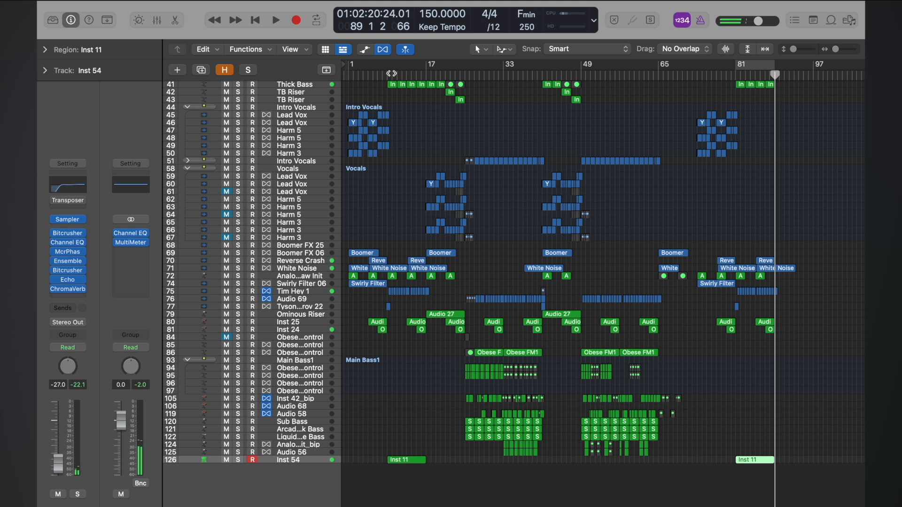
double_click(412, 72)
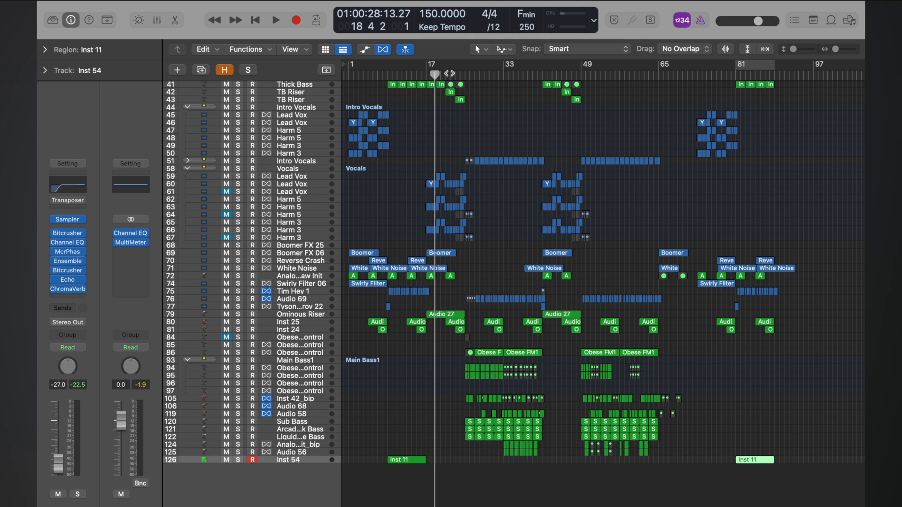
drag(433, 78, 466, 75)
key(space)
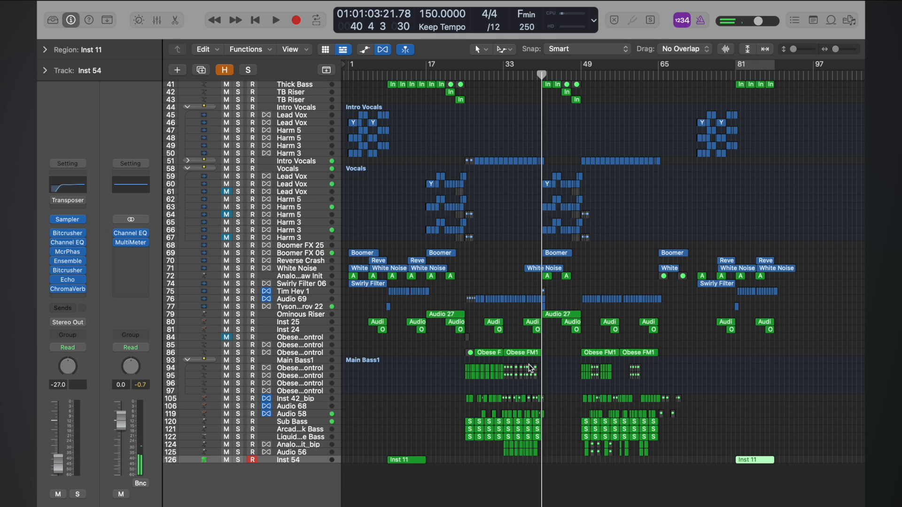
Solo Arcade Attack Bass and Liquid Square Bass from bar 25, narrow the solo to Arcade Attack Bass, select its track and stop
scroll(530, 368, up, 6)
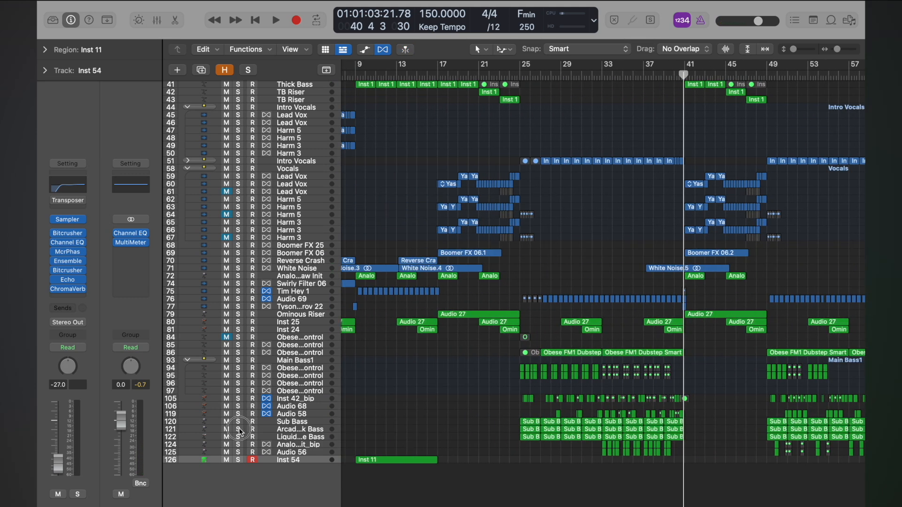
drag(239, 430, 240, 438)
click(525, 75)
key(space)
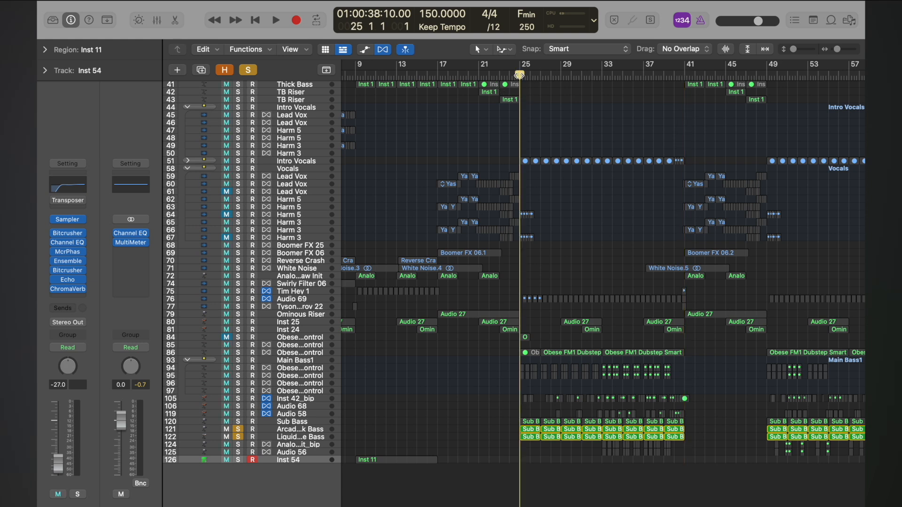
click(239, 437)
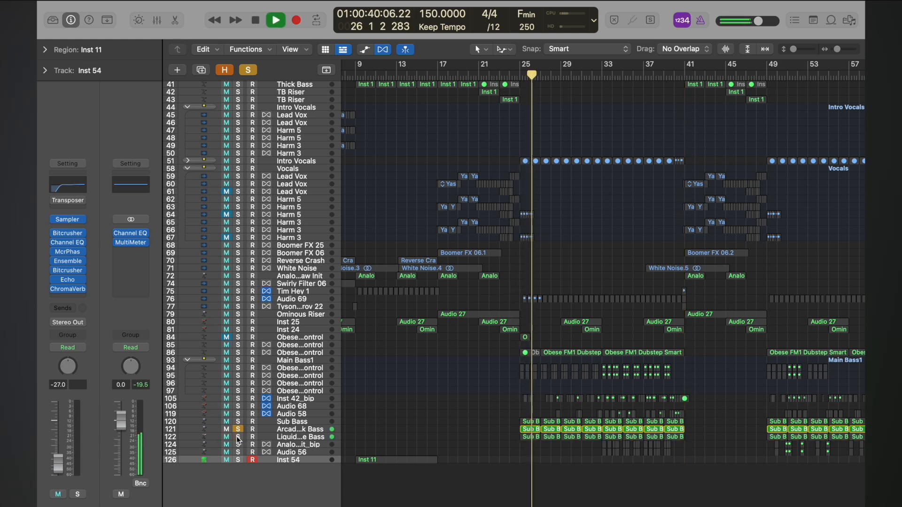
click(288, 430)
key(space)
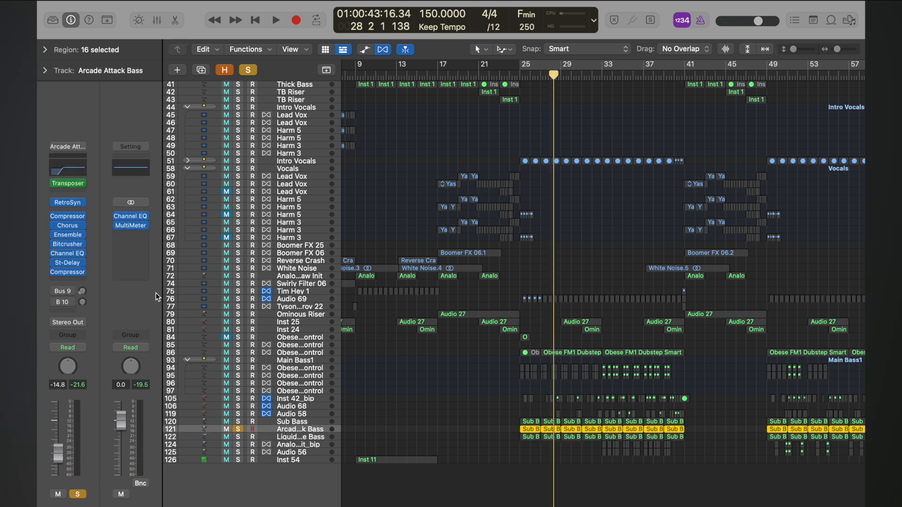
Raise the low-cut frequency in the Arcade Attack Bass Channel EQ to 595 Hz during playback
key(space)
click(82, 165)
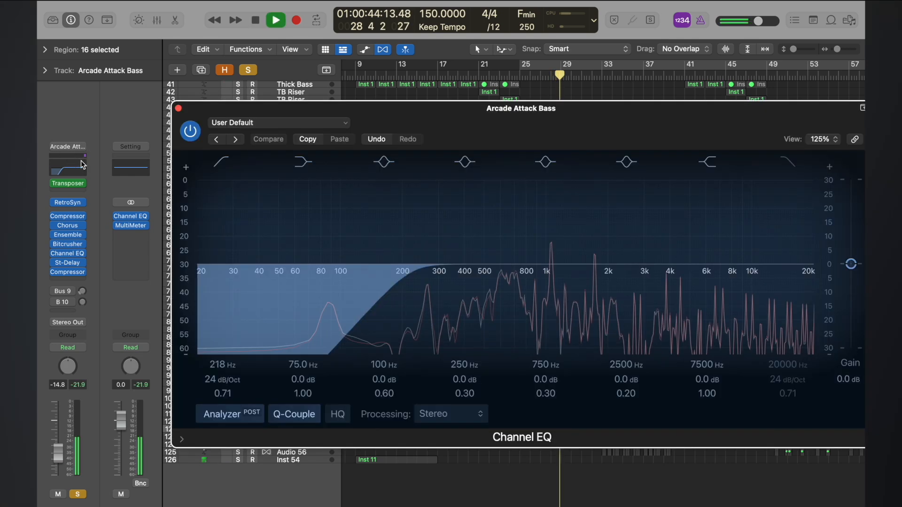
drag(408, 265, 447, 271)
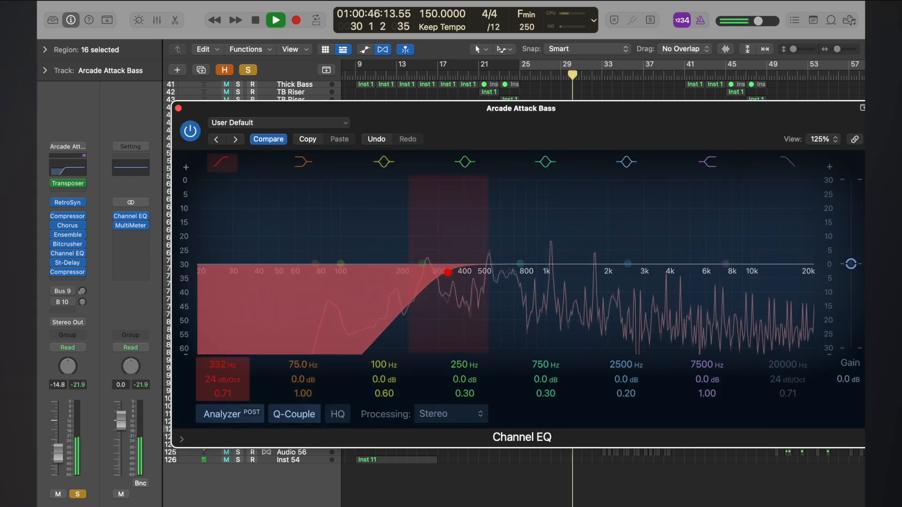
drag(219, 362, 220, 336)
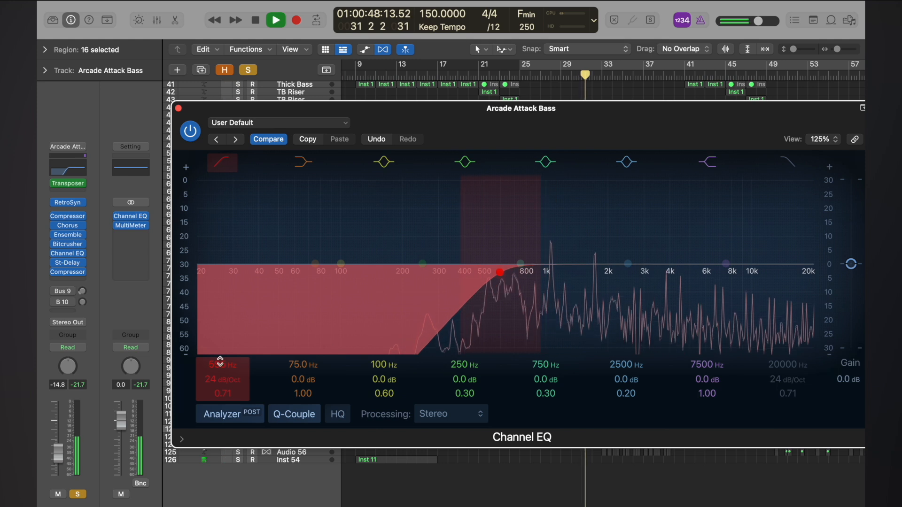
Enable the high-cut band in the Arcade Attack Bass Channel EQ at 7100 Hz, check it by ear and close the EQ
click(785, 176)
key(space)
drag(792, 369, 791, 414)
key(space)
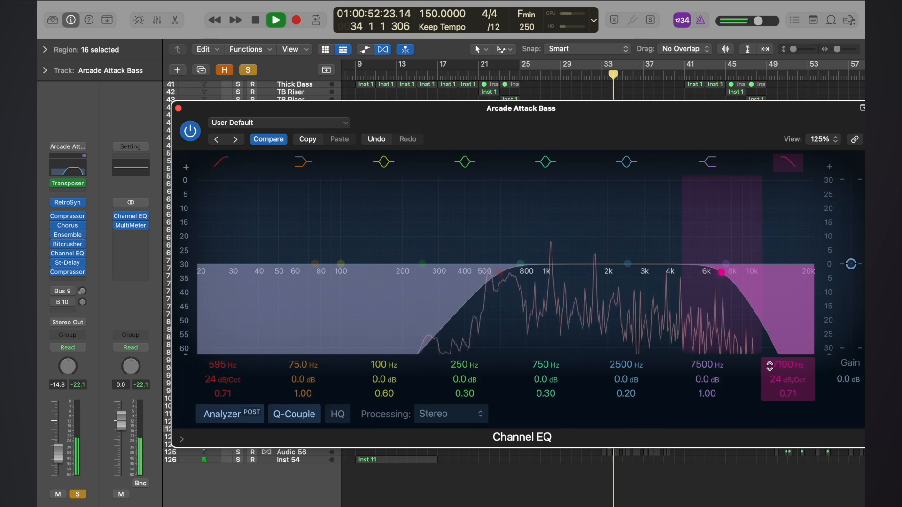
key(space)
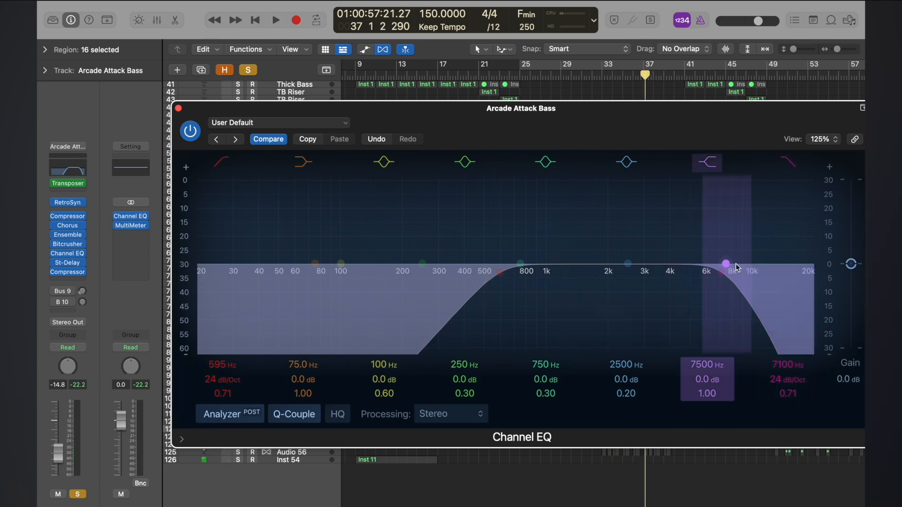
click(178, 108)
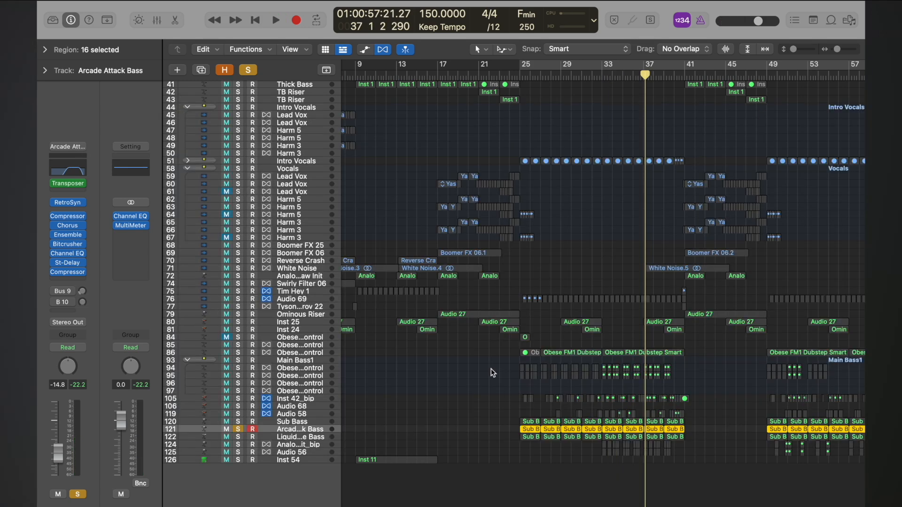
Select Liquid Square Bass, solo it instead of Arcade Attack Bass, and listen to it briefly from bar 25
click(293, 437)
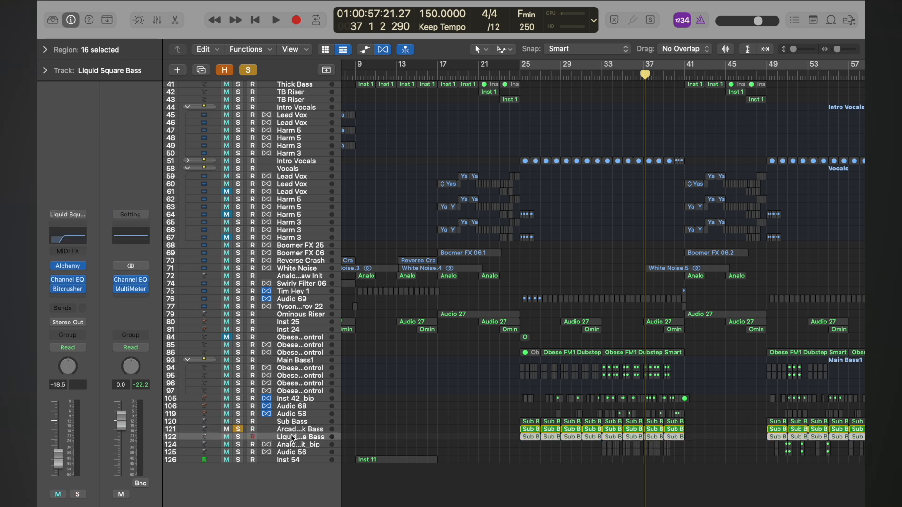
click(239, 430)
click(518, 73)
key(space)
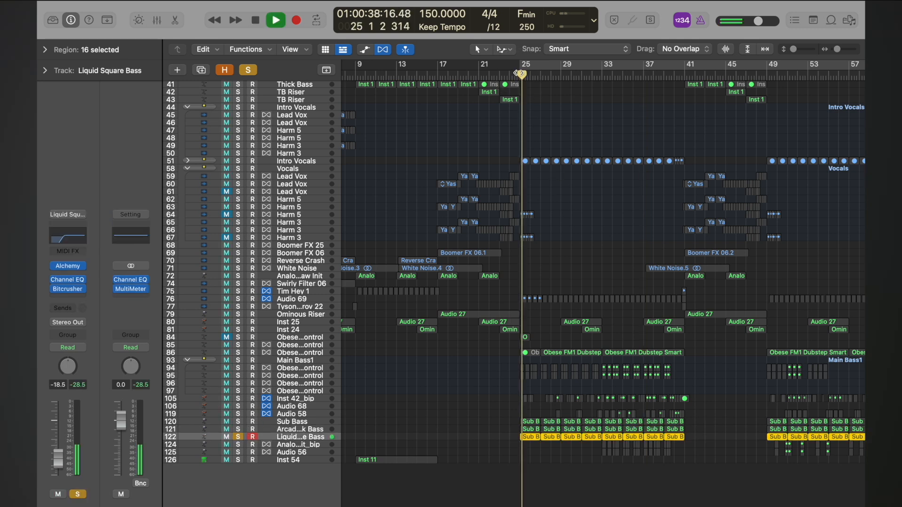
key(space)
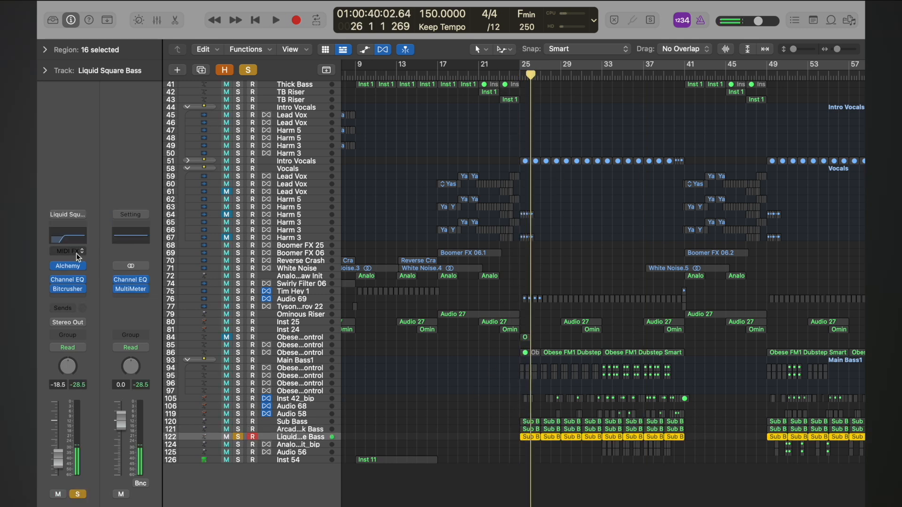
Raise the low-cut frequency in the Liquid Square Bass Channel EQ to 474 Hz during playback and close the EQ
click(68, 235)
key(space)
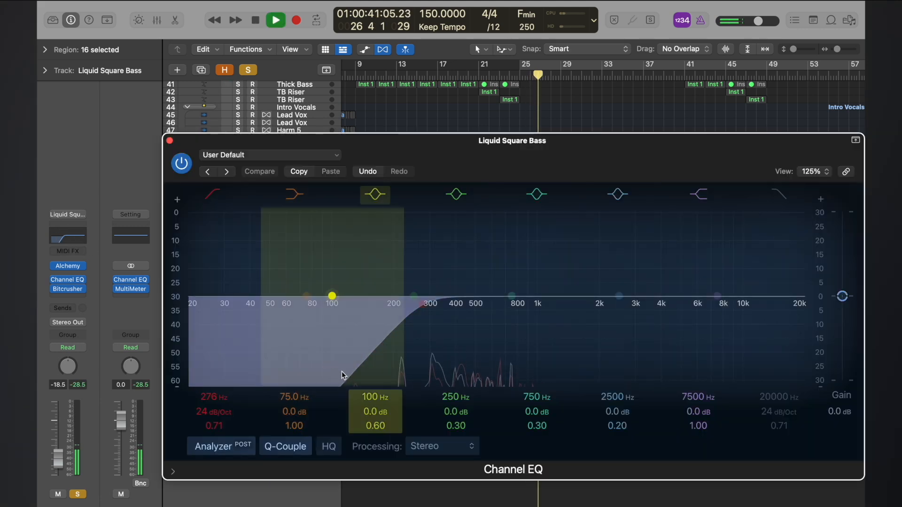
scroll(341, 364, down, 3)
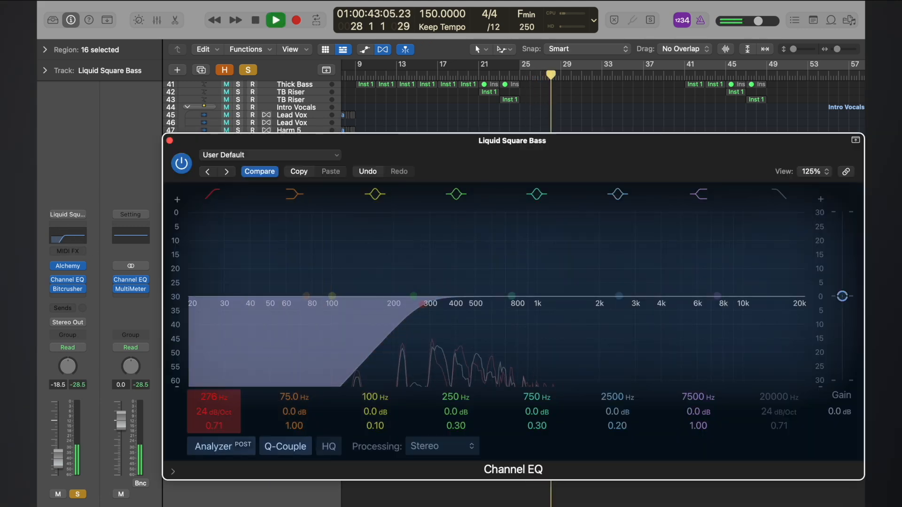
drag(423, 304, 472, 304)
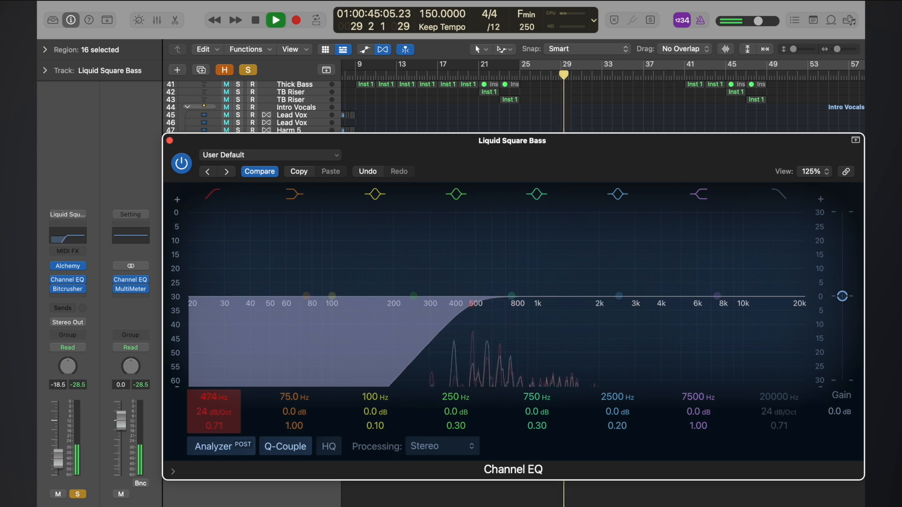
click(169, 140)
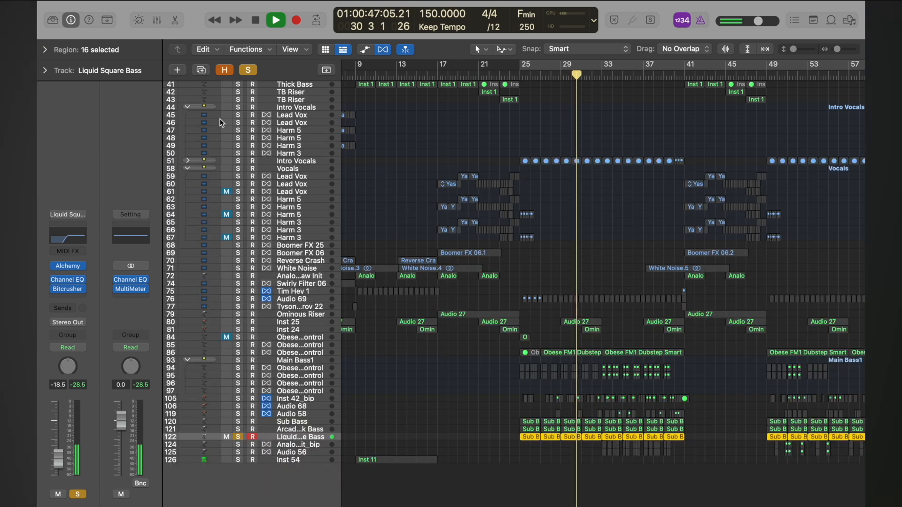
Clear the solo, replay the full mix from bar 25 and compare it with Arcade Attack Bass and Liquid Square Bass muted
click(248, 69)
click(521, 74)
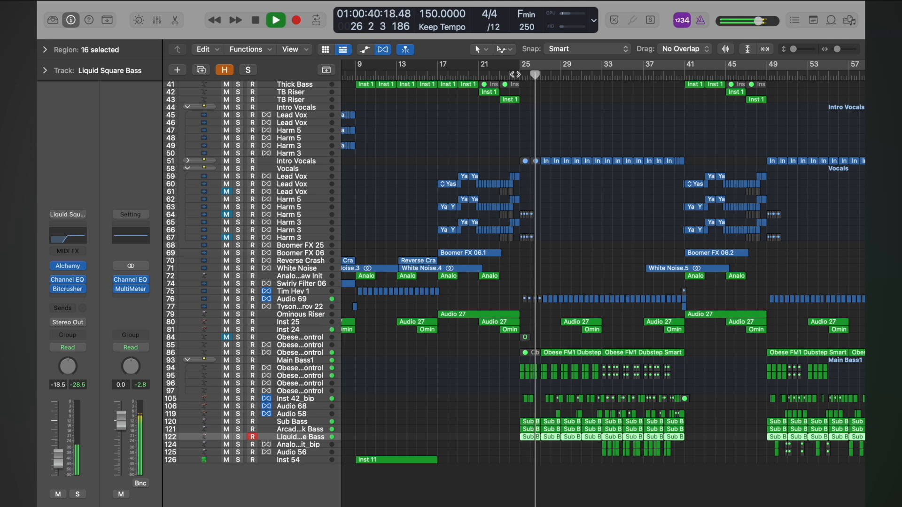
click(227, 437)
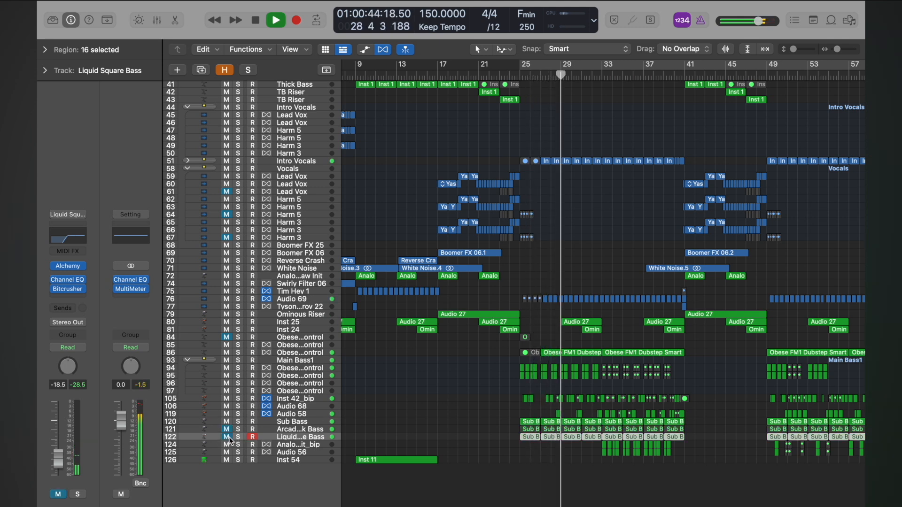
click(226, 437)
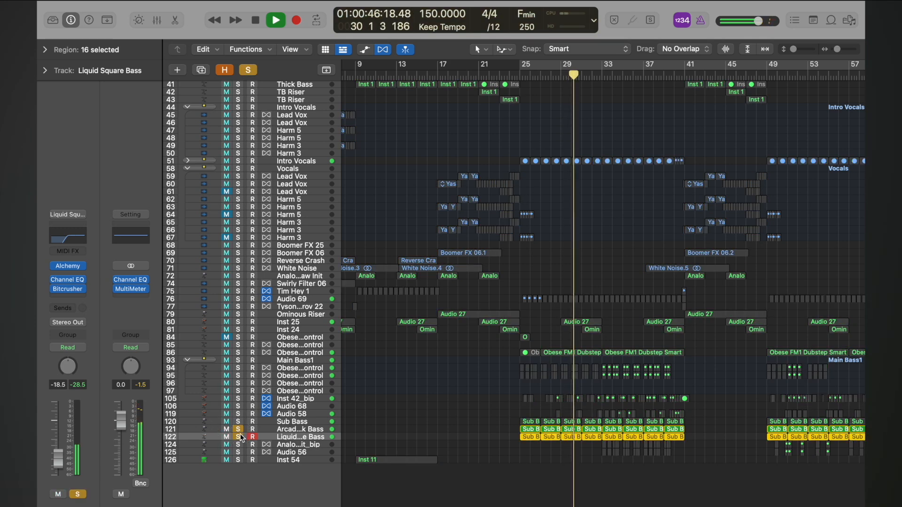
Solo Arcade Attack Bass and Liquid Square Bass, compare them with and without Sub Bass, and stop playback
drag(241, 433, 240, 422)
click(238, 413)
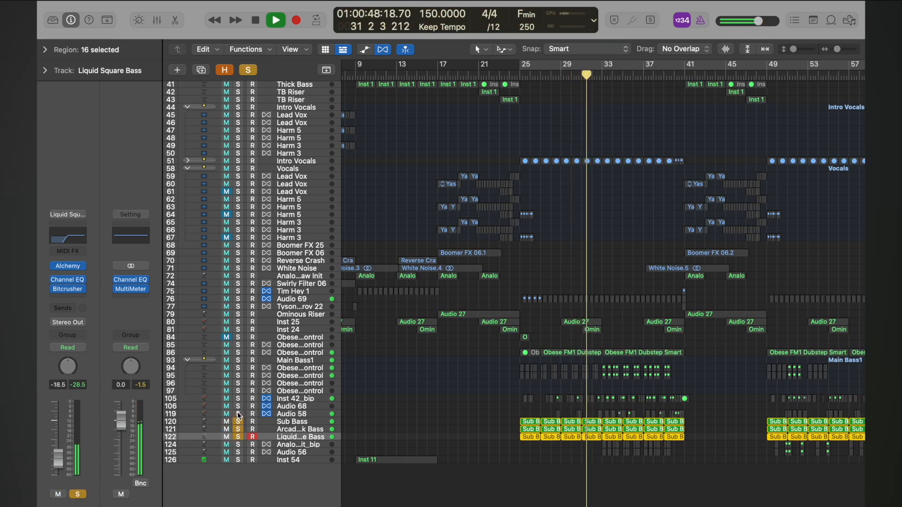
click(237, 419)
key(space)
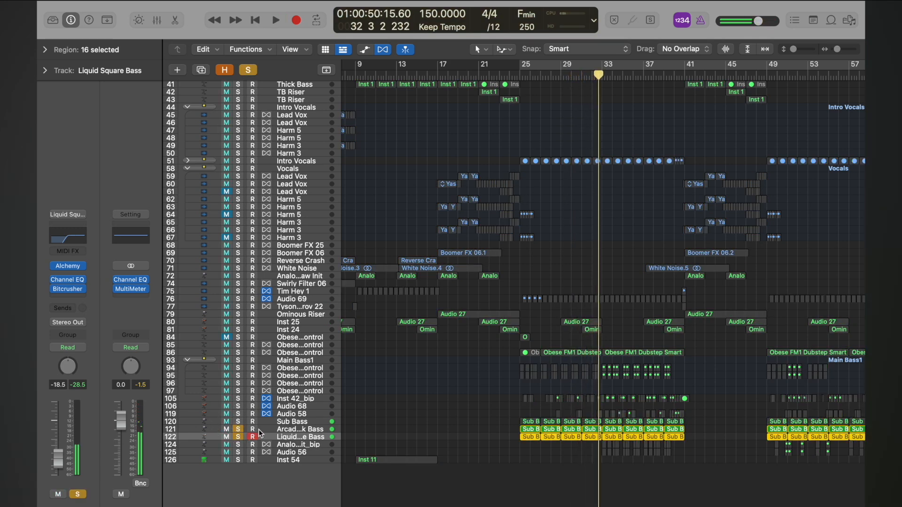
Select the Arcade Attack Bass and Liquid Square Bass channels and raise their volumes together, bringing Liquid Square Bass to -14.1 dB
shift+click(285, 431)
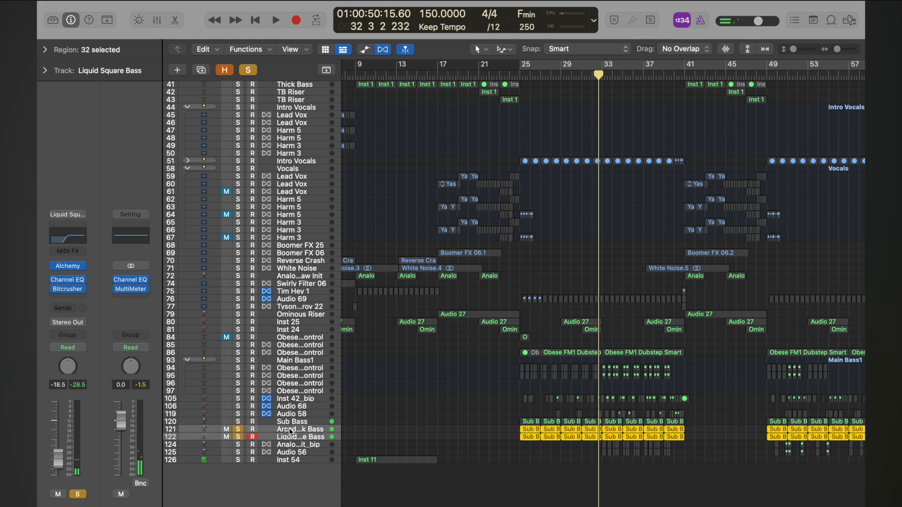
key(x)
click(466, 447)
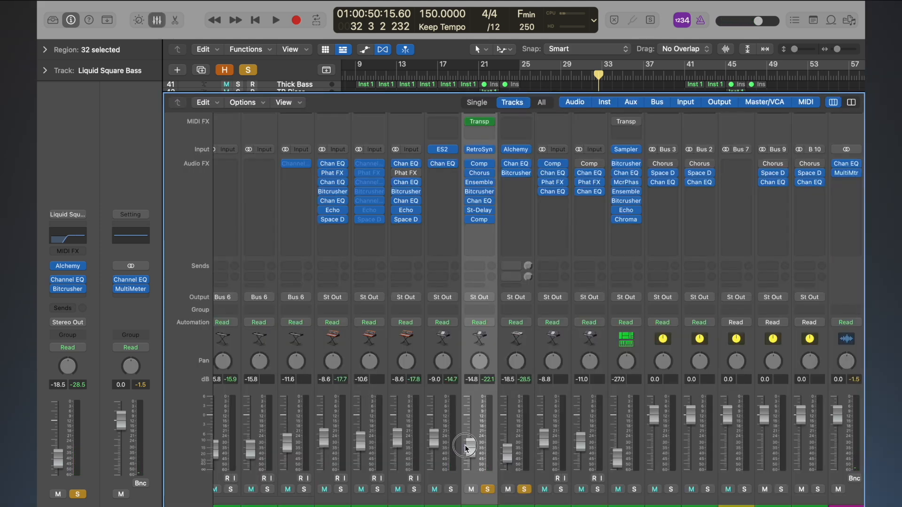
shift+click(503, 386)
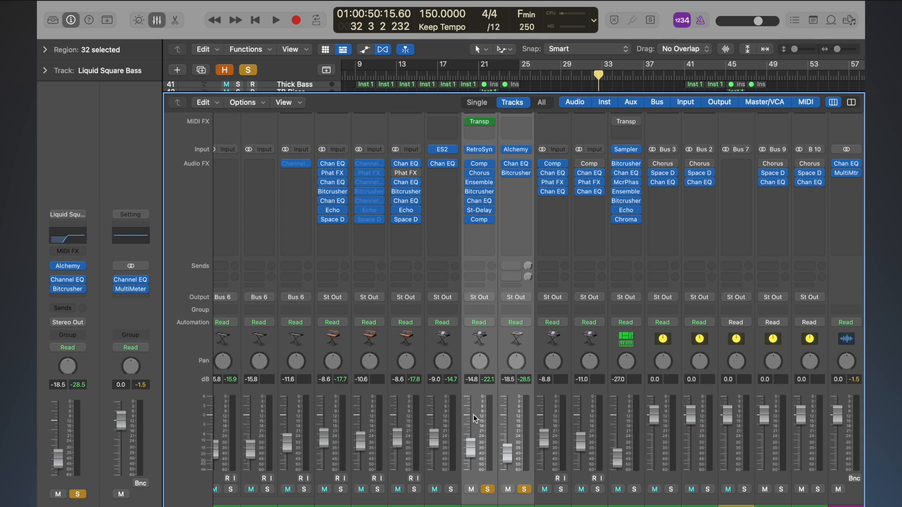
drag(472, 440, 472, 428)
key(x)
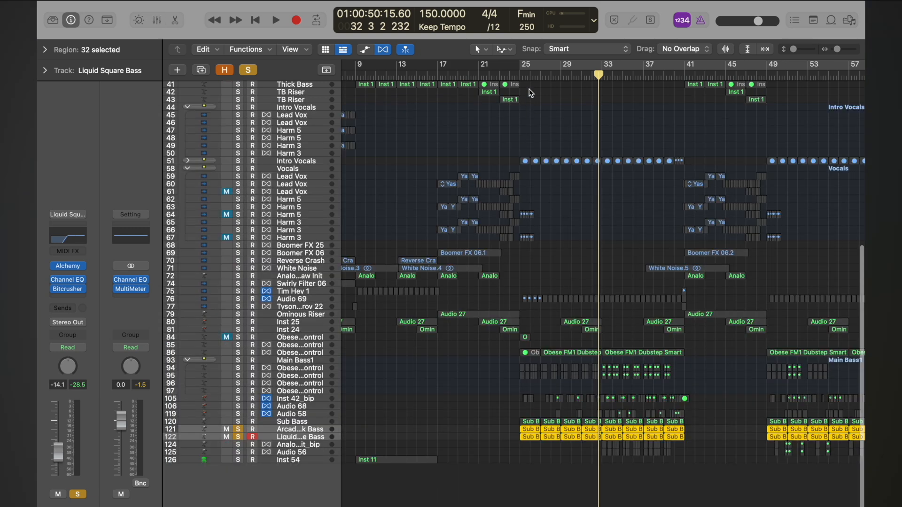
Play the soloed basses from bar 25, adding Sub Bass and the Main Bass1 stack to the solo to compare the layers
double_click(518, 77)
click(237, 423)
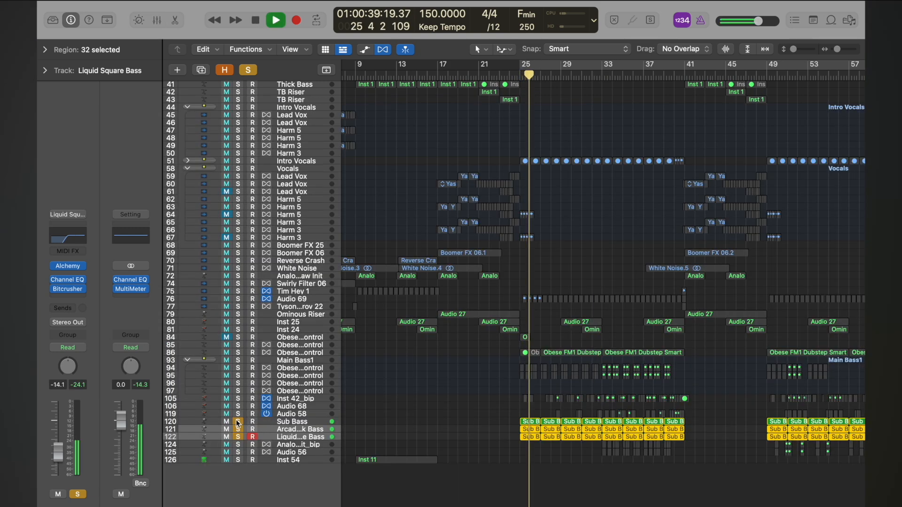
click(238, 360)
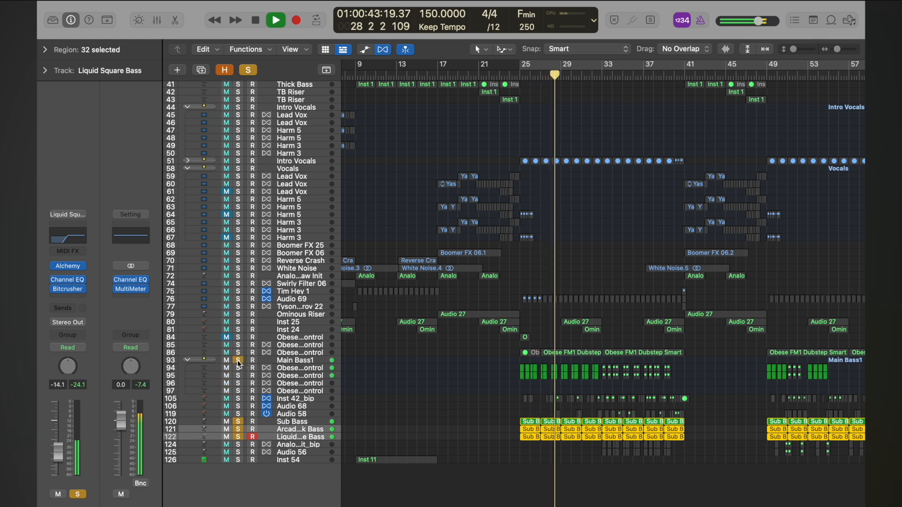
Clear all solos during playback, listen to the bass balance in the full mix, and stop playback
click(249, 70)
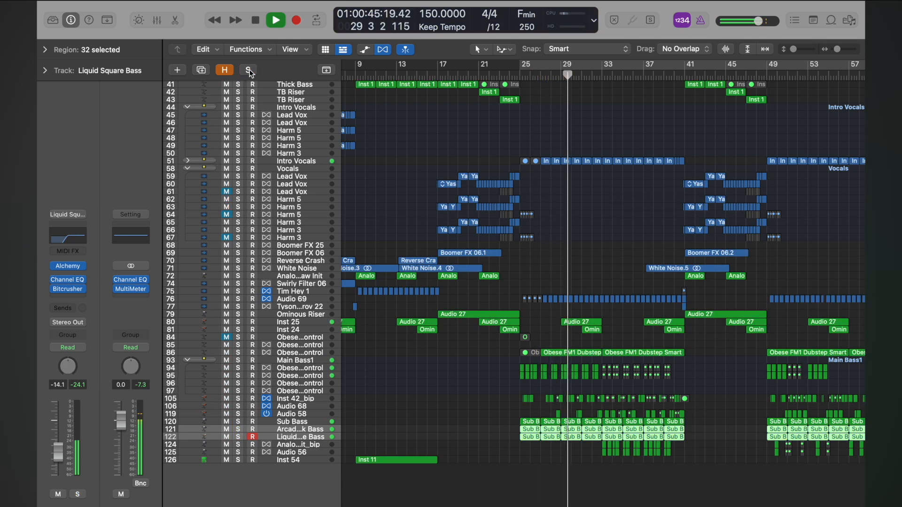
click(514, 75)
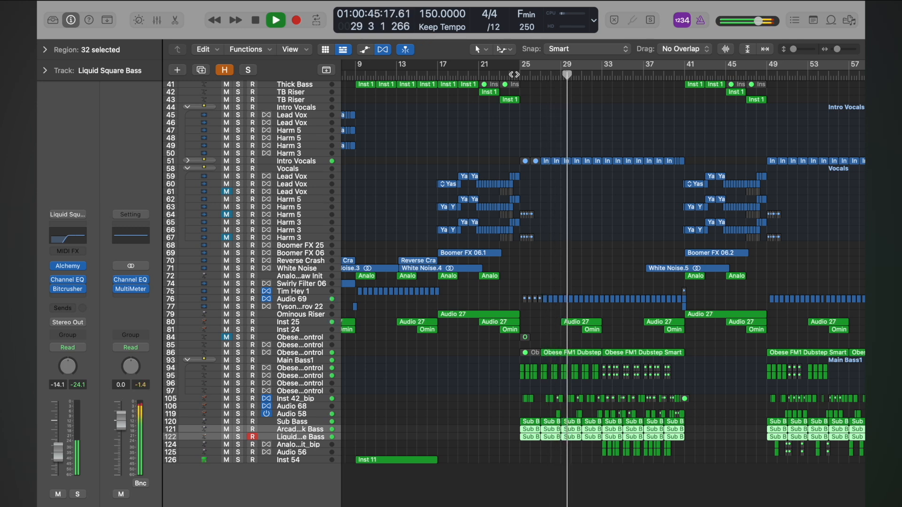
key(space)
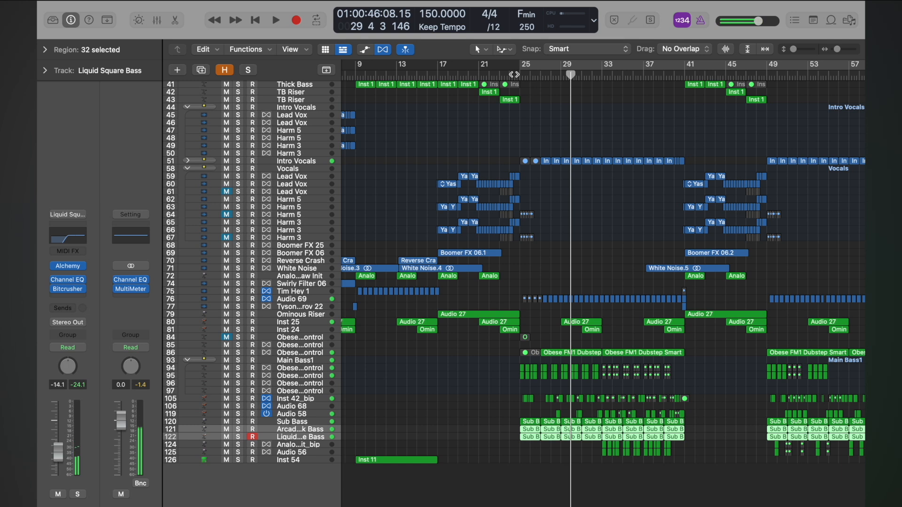